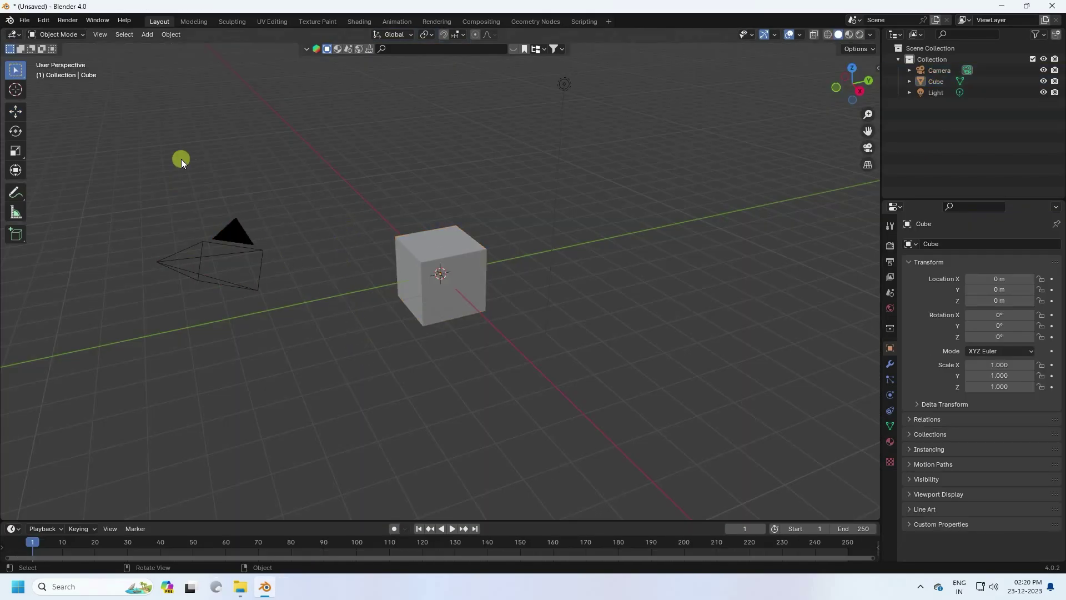
Box-select the default camera, cube and light in the viewport.
left_click_drag(154, 143, 694, 357)
Delete the default objects and add a torus at the origin.
key("Delete")
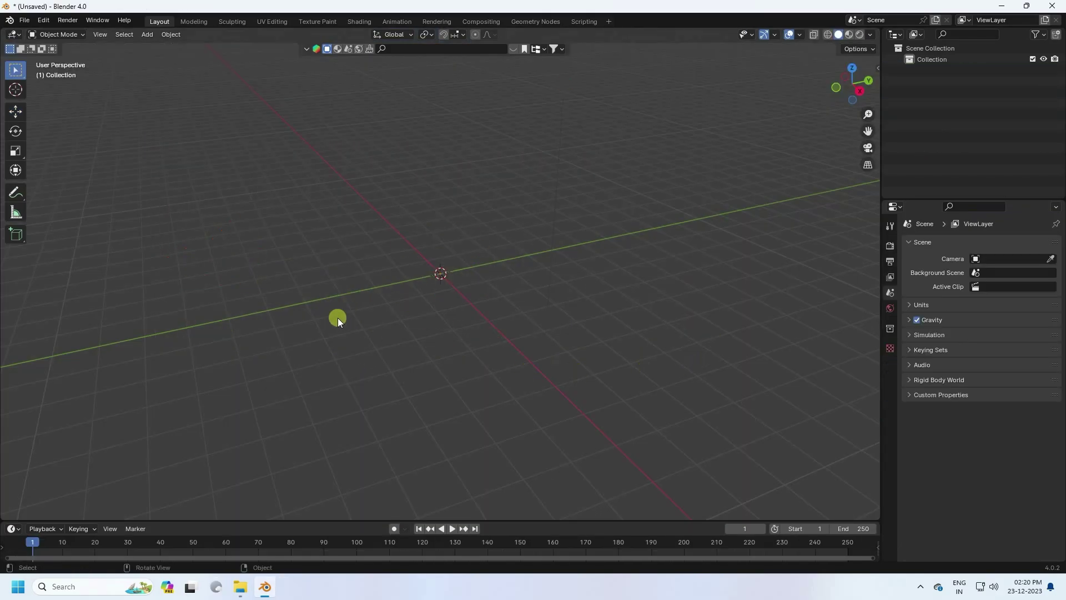
left_click(143, 33)
mouse_move(178, 47)
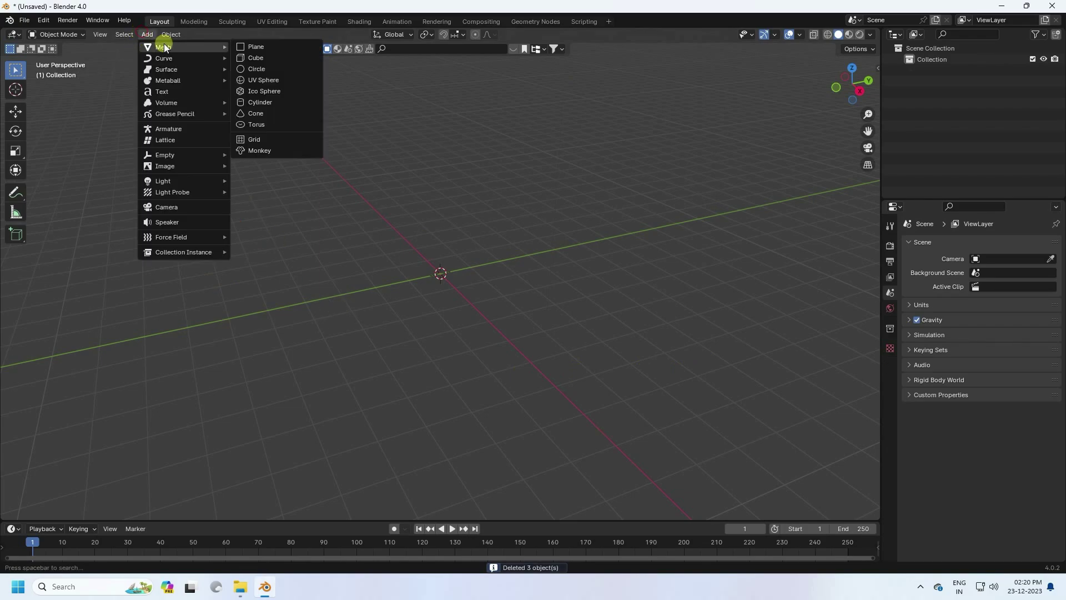
left_click(251, 122)
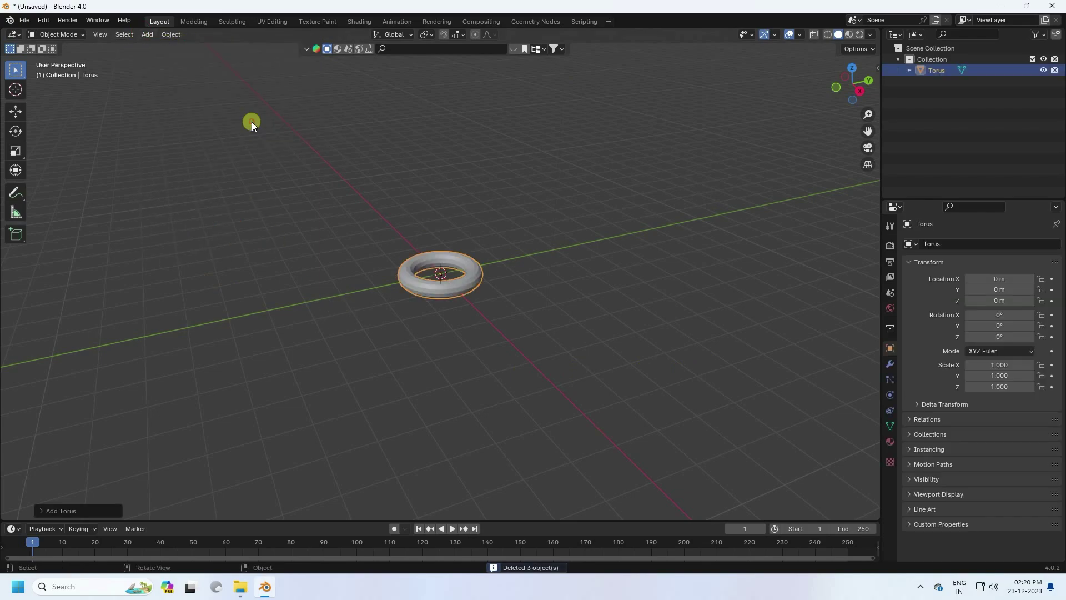
Give the torus a 0.3 m minor radius, 90 major and 30 minor segments.
left_click(52, 509)
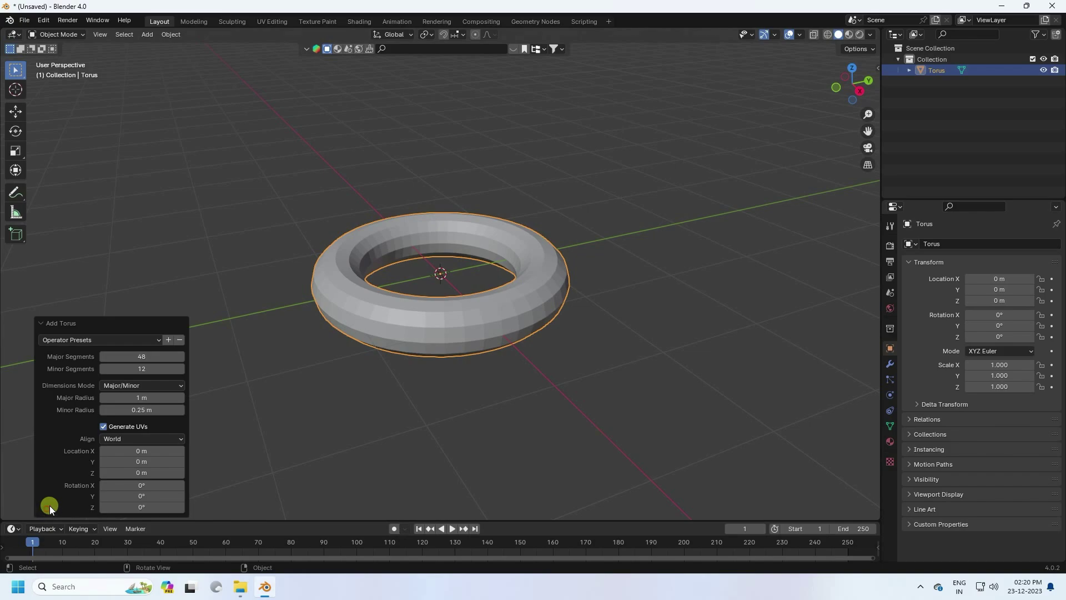
left_click(138, 411)
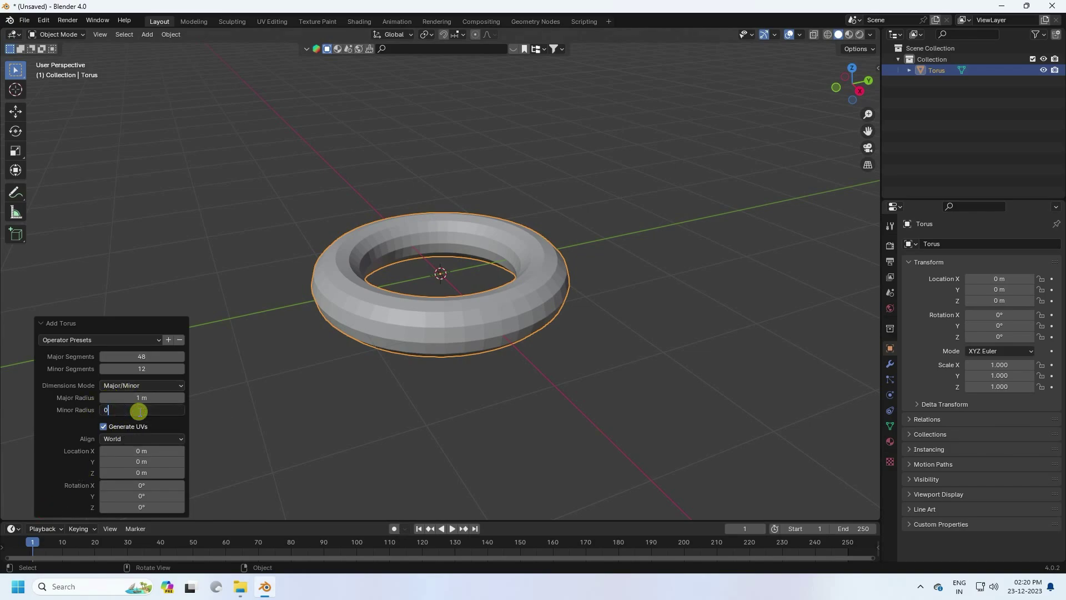
type("0.3")
key("Return")
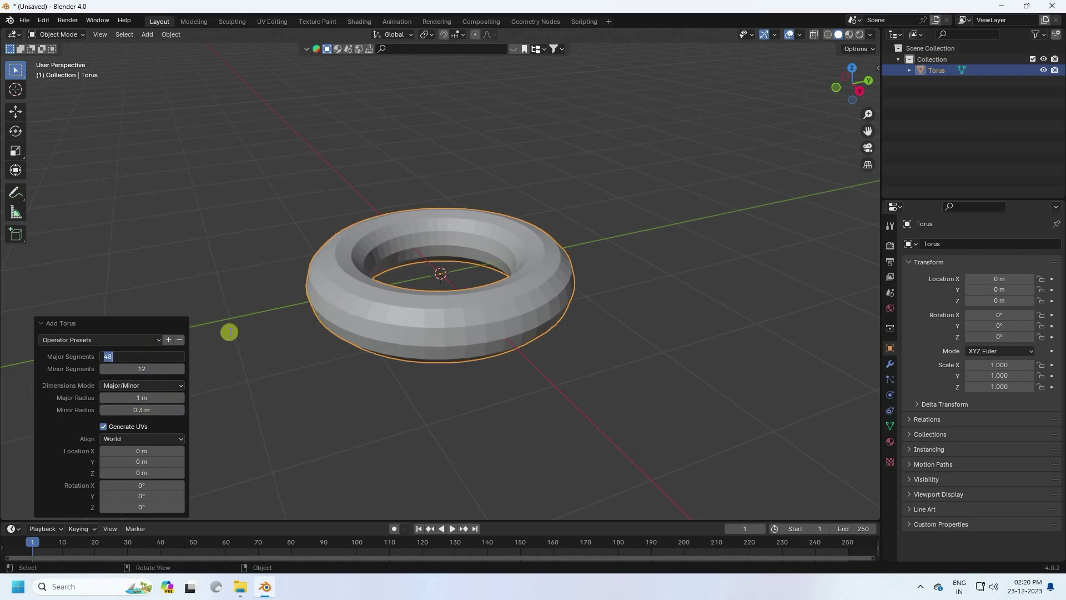
type("90")
key("Return")
left_click(143, 367)
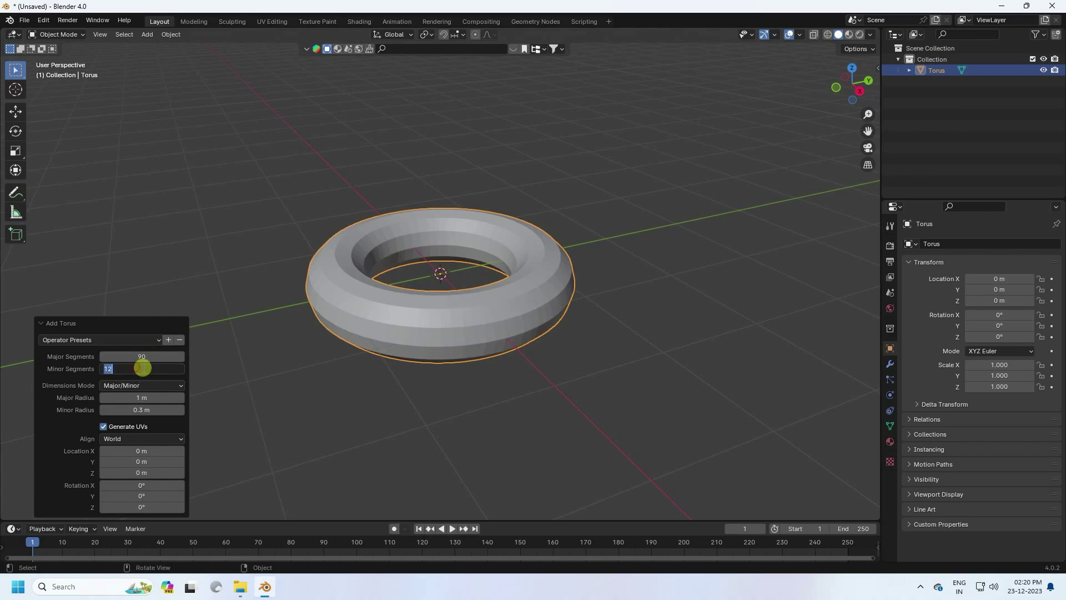
type("30")
key("Return")
Shade the torus smooth.
right_click(328, 303)
left_click(331, 302)
middle_click_drag(312, 301, 428, 385)
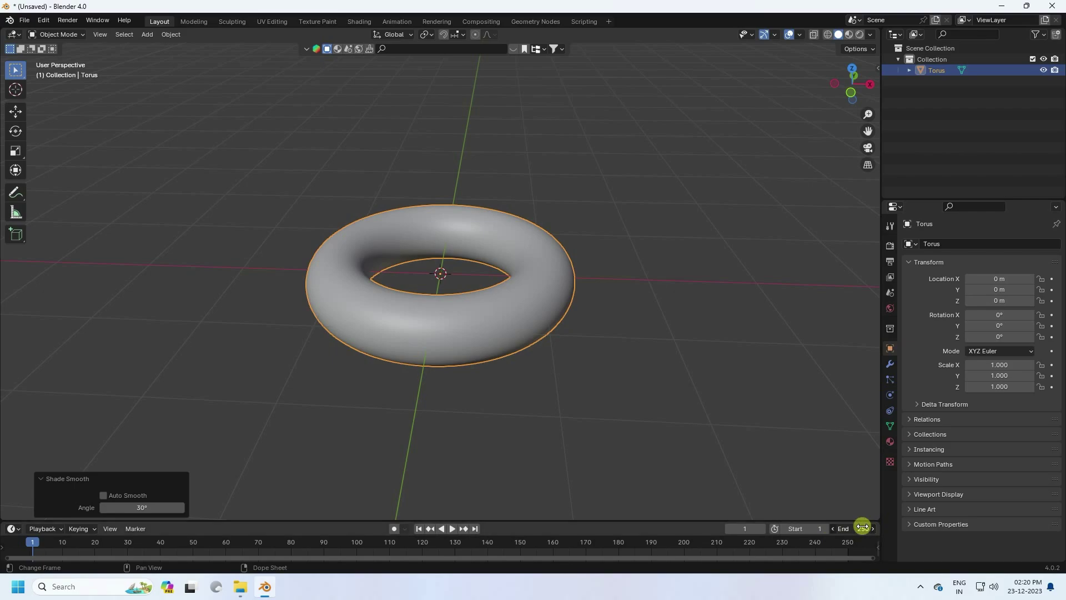
End the timeline at frame 500 and keyframe the torus rotation at frame 1.
left_click(836, 530)
key("Return")
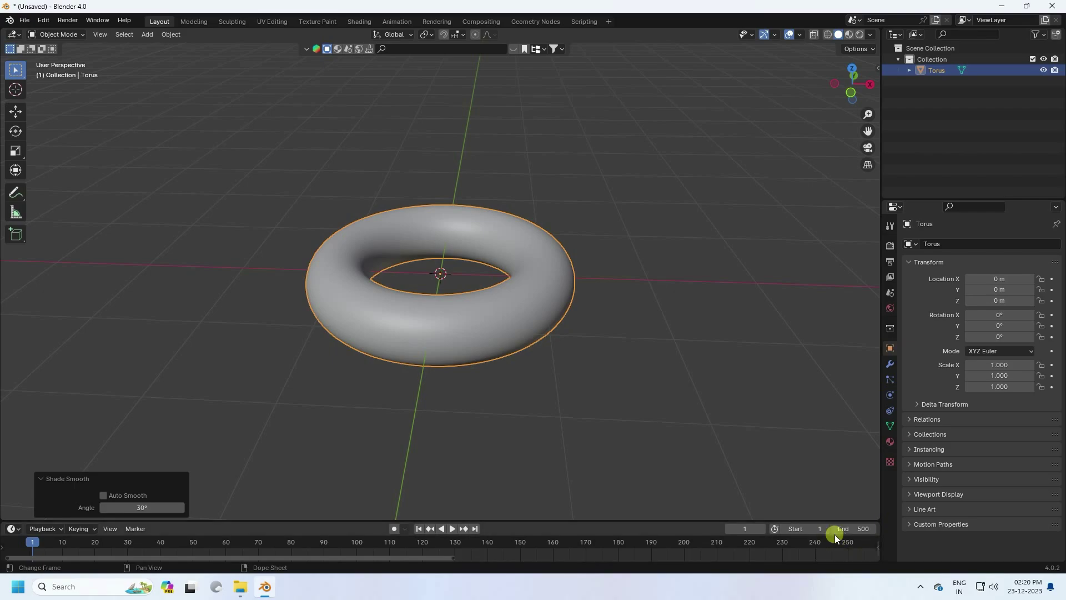
left_click_drag(454, 557, 1000, 533)
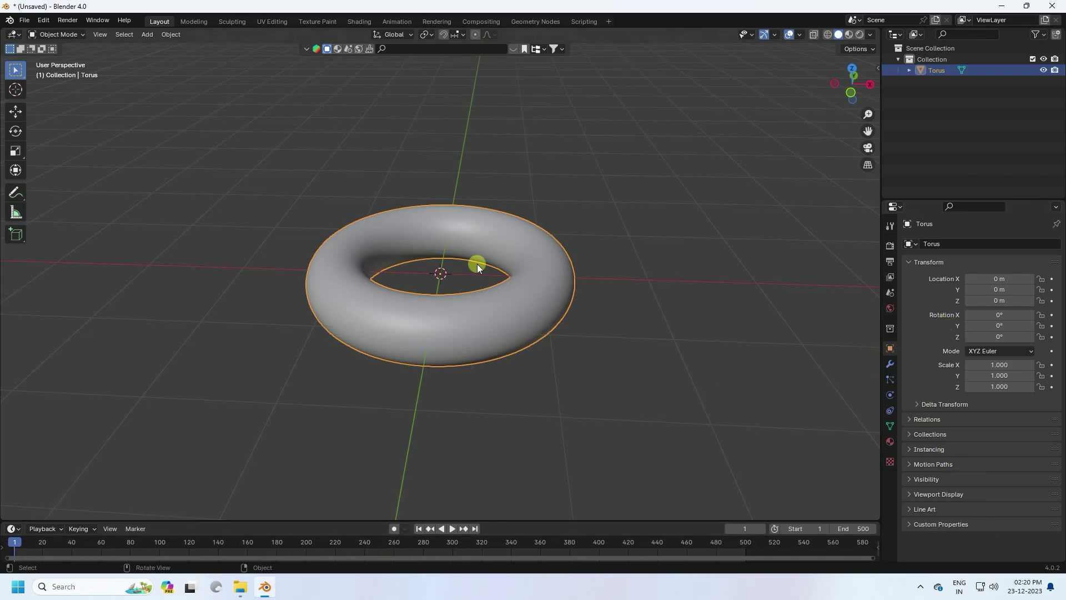
key("i")
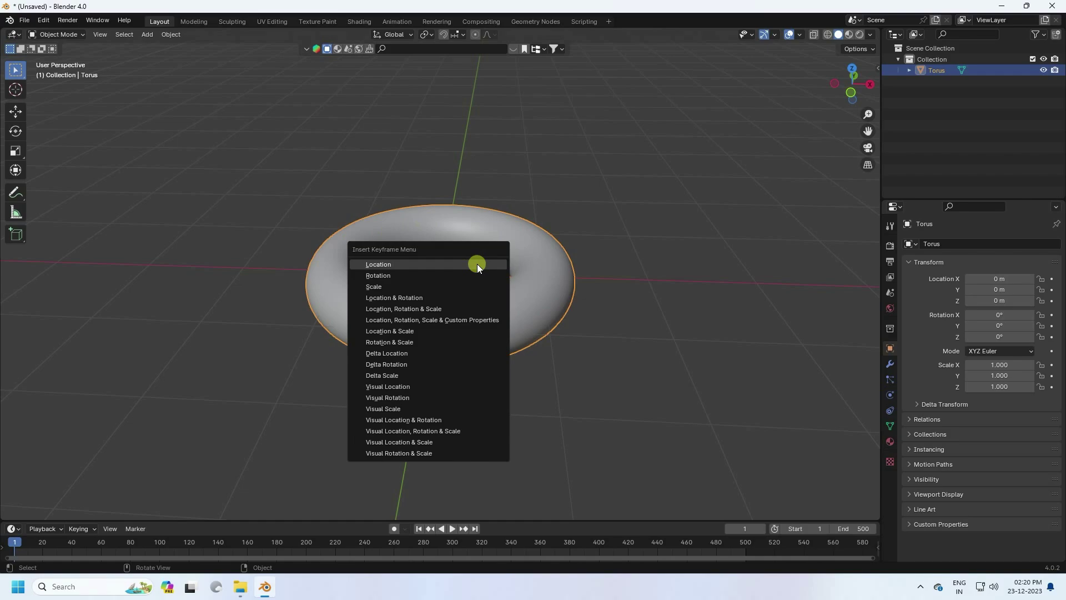
left_click(385, 276)
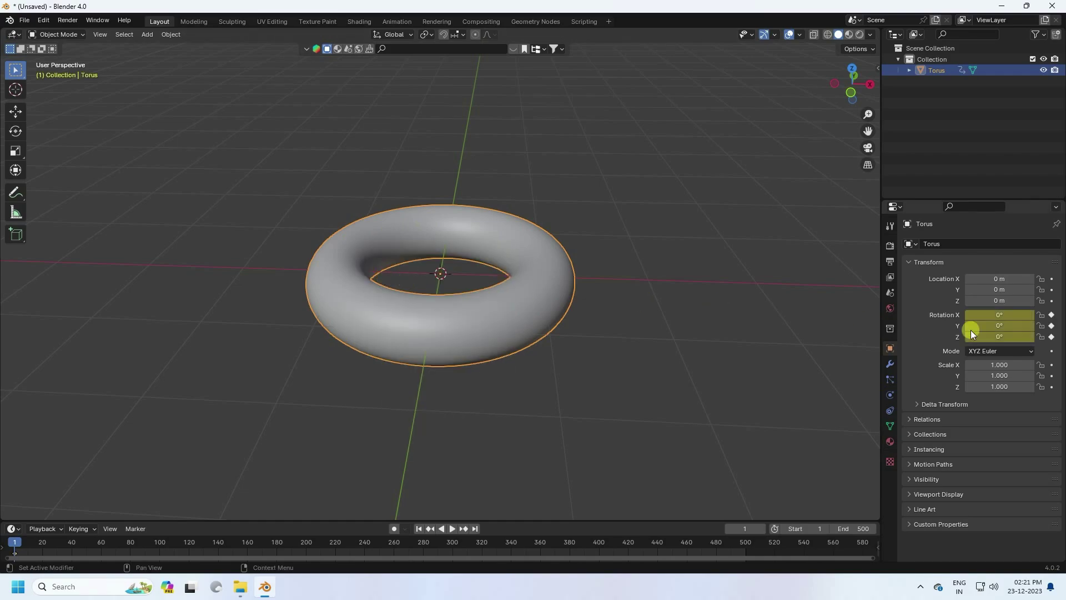
At frame 500, set X, Y and Z rotation to 1080° and keyframe it.
left_click(473, 528)
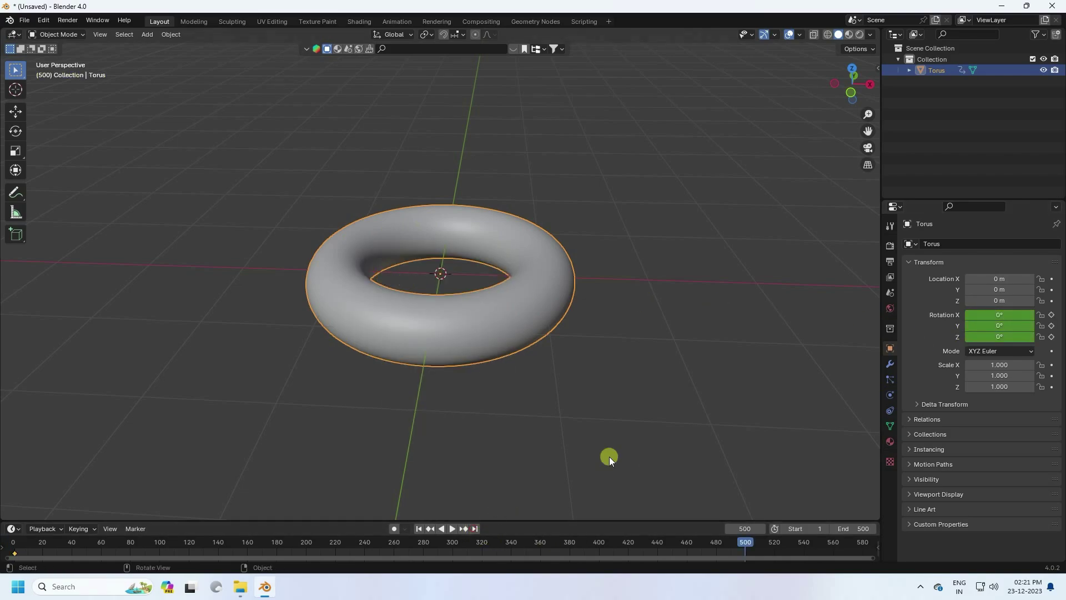
left_click(993, 315)
type("1")
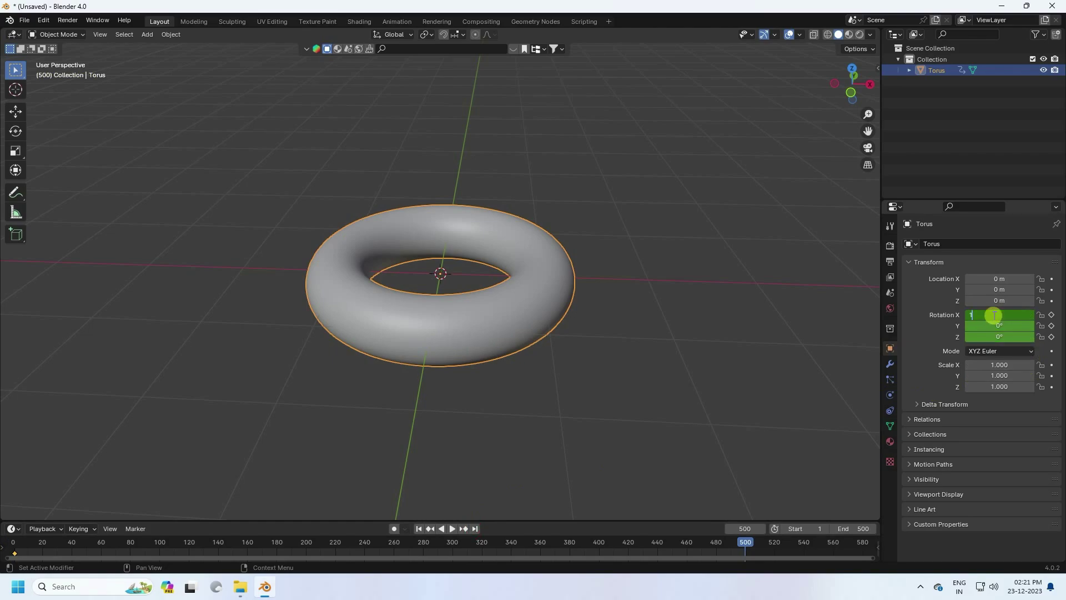
key("Tab")
type("1080")
key("Tab")
key("Return")
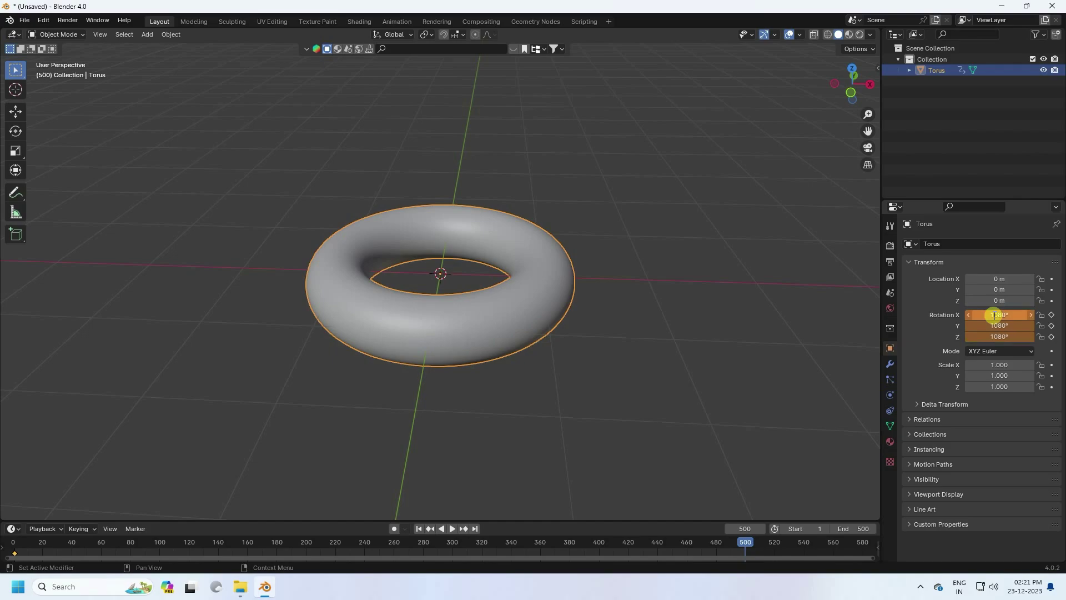
key("i")
left_click(540, 262)
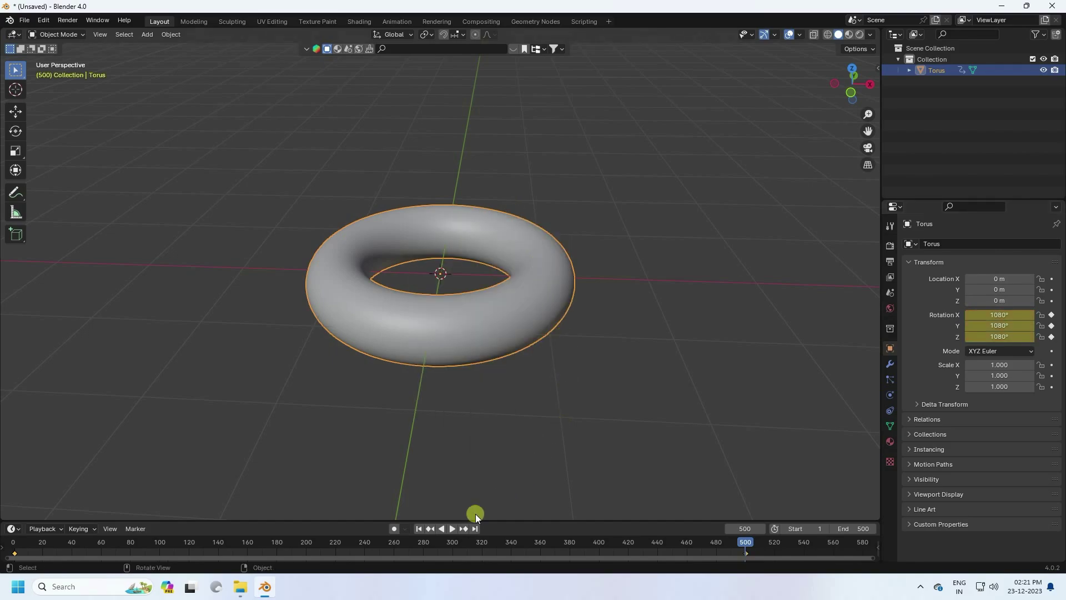
Play the rotation animation from frame 1, then pause it.
left_click(419, 529)
left_click(452, 528)
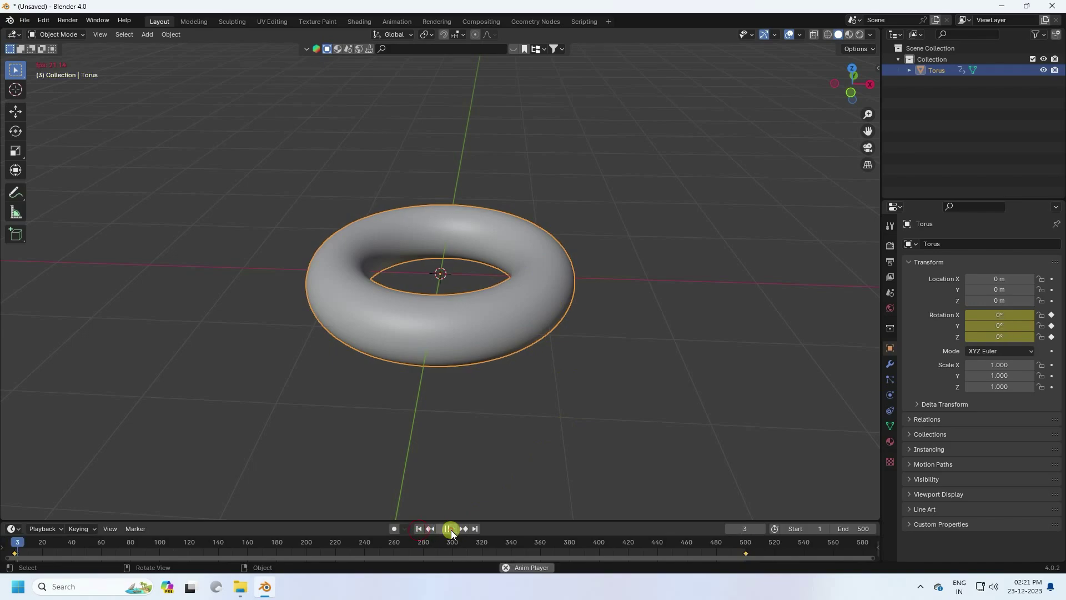
left_click_drag(378, 519, 386, 500)
left_click(445, 507)
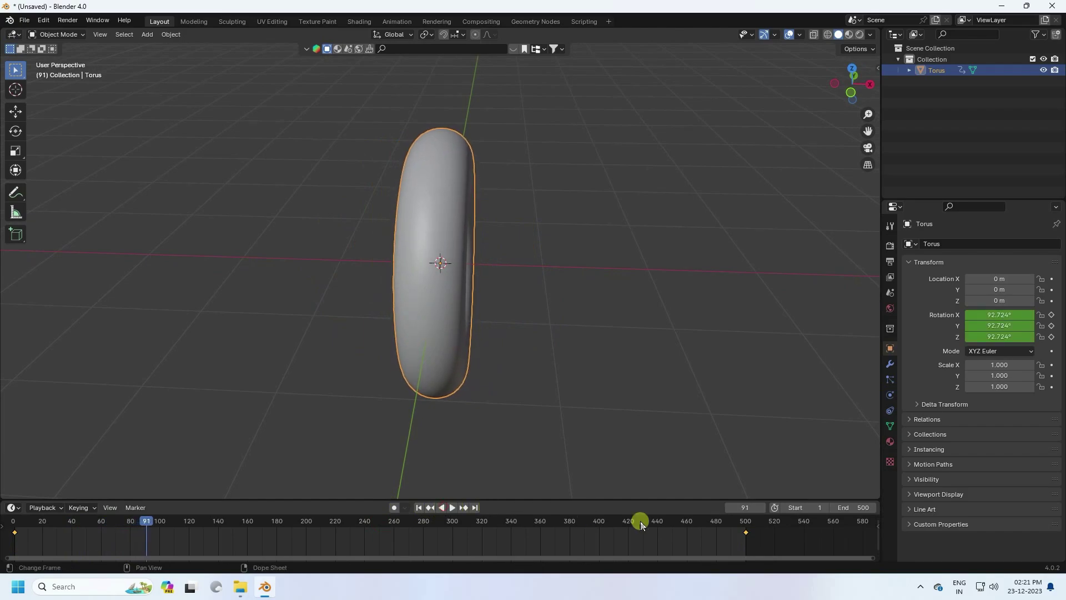
Make all rotation keyframes linear and replay from frame 1 to check the steady spin.
left_click_drag(763, 540, 15, 532)
key("t")
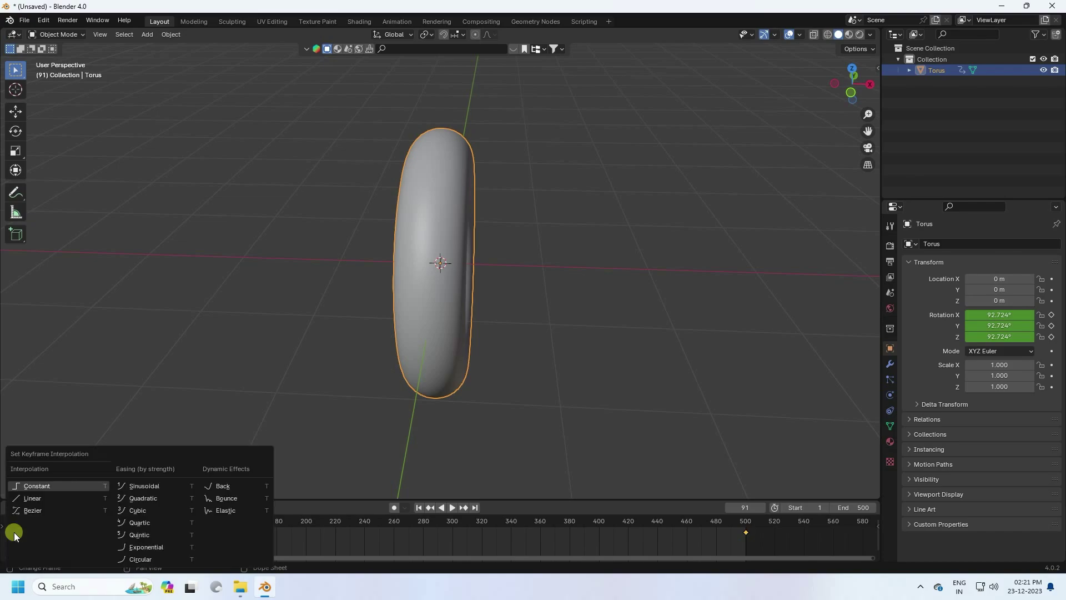
left_click(39, 498)
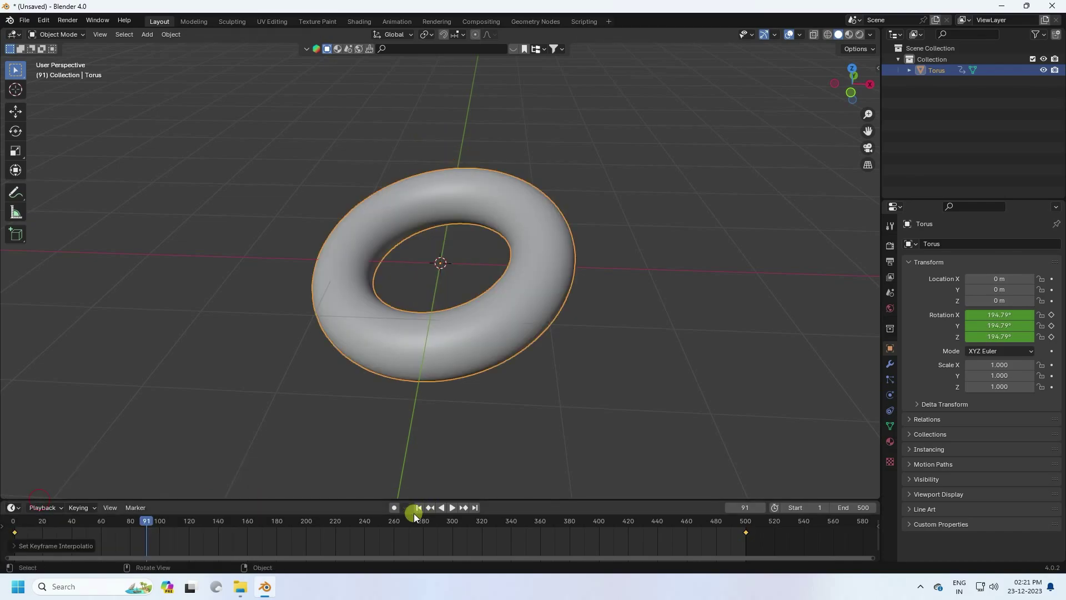
left_click(419, 507)
left_click(452, 508)
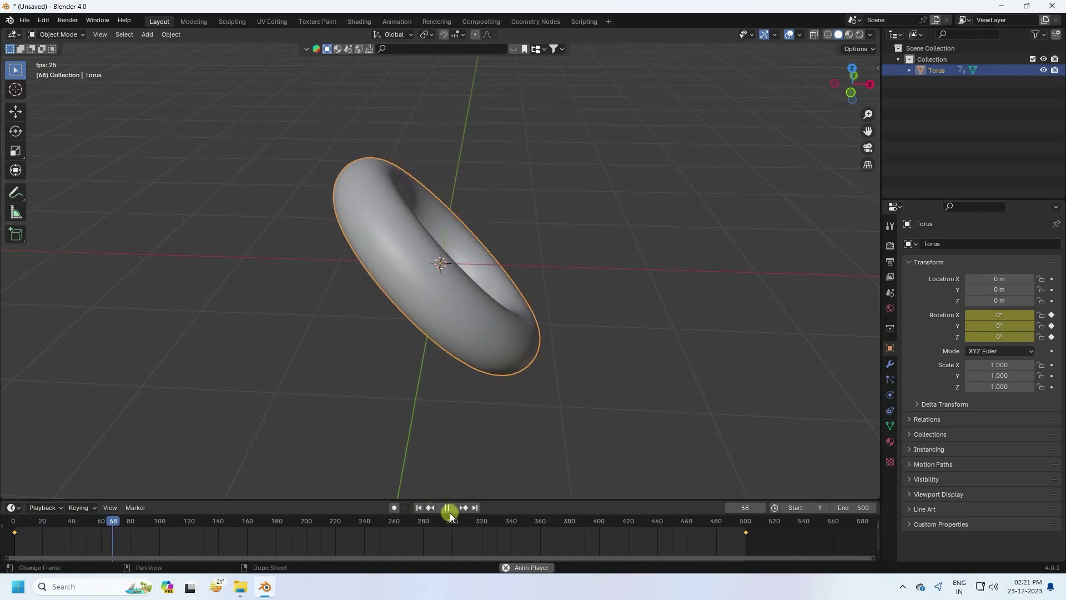
left_click(451, 508)
left_click(419, 507)
Add a plane and scale it up 10 times.
left_click(148, 34)
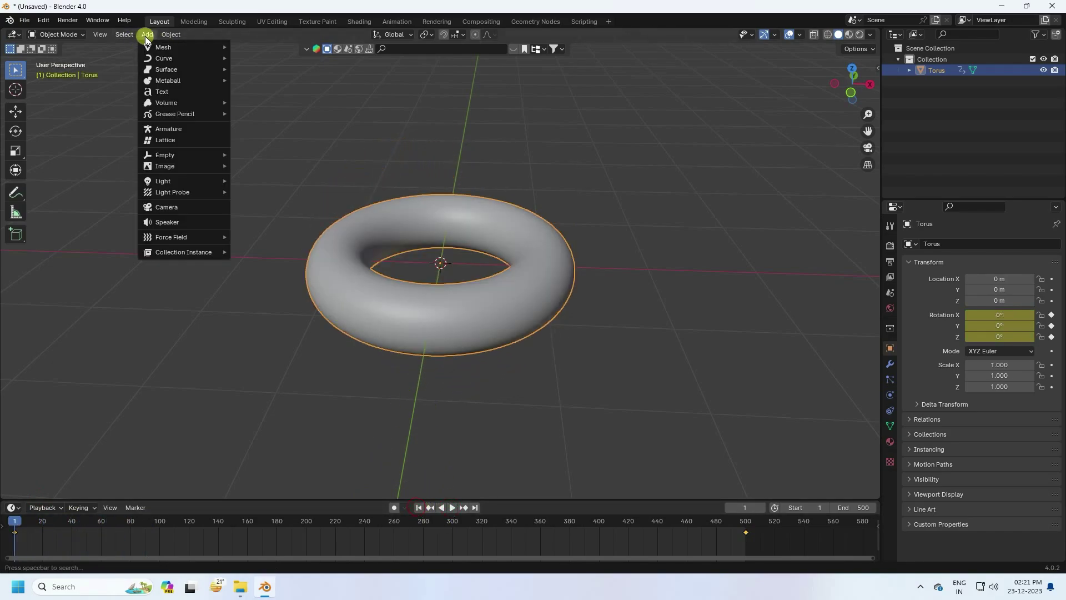
mouse_move(166, 47)
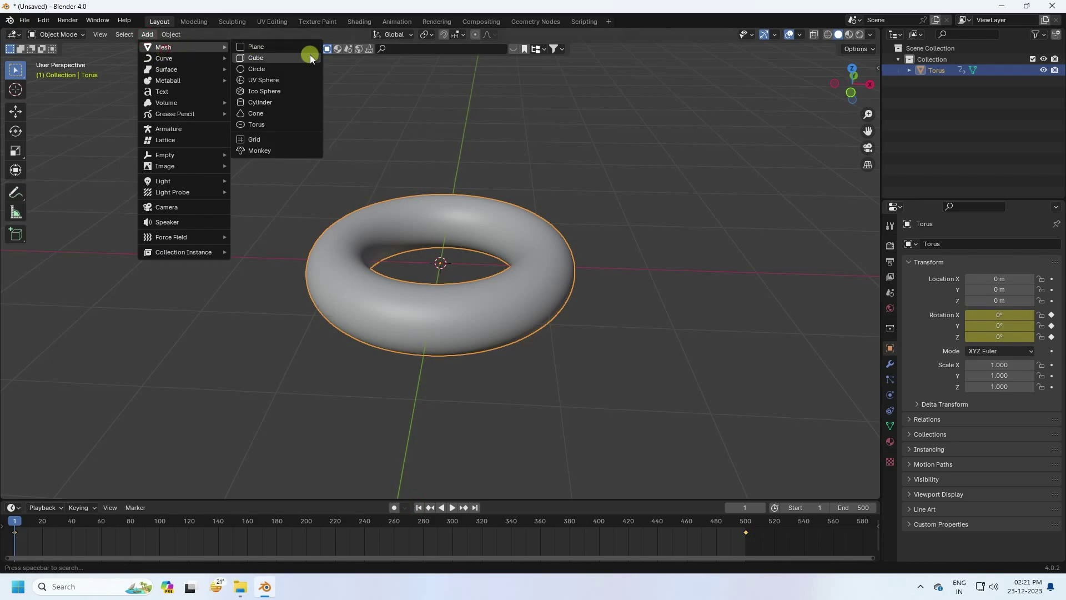
left_click(280, 48)
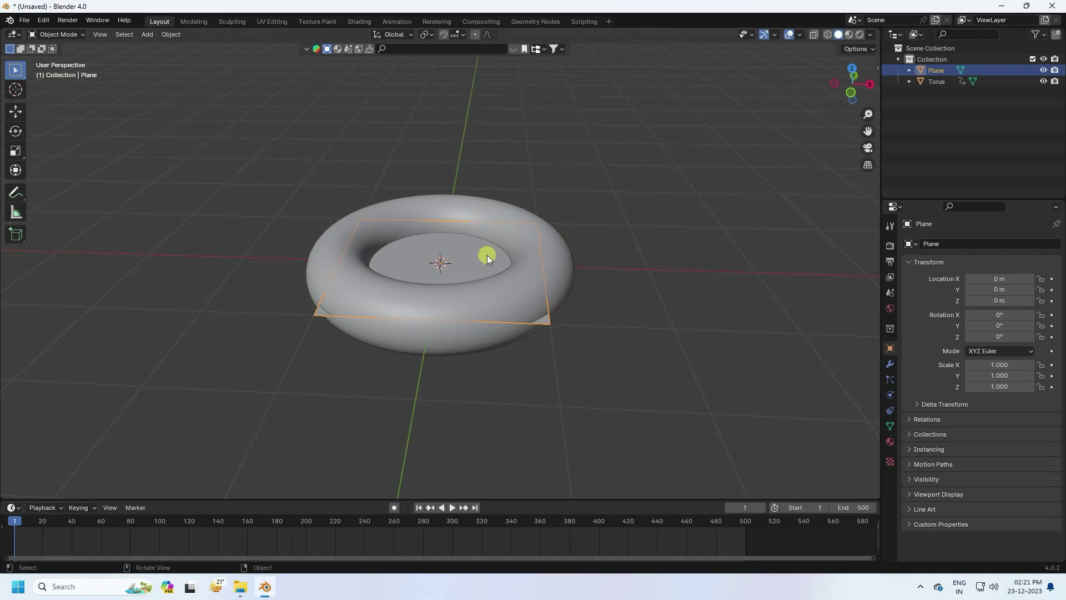
type("s10")
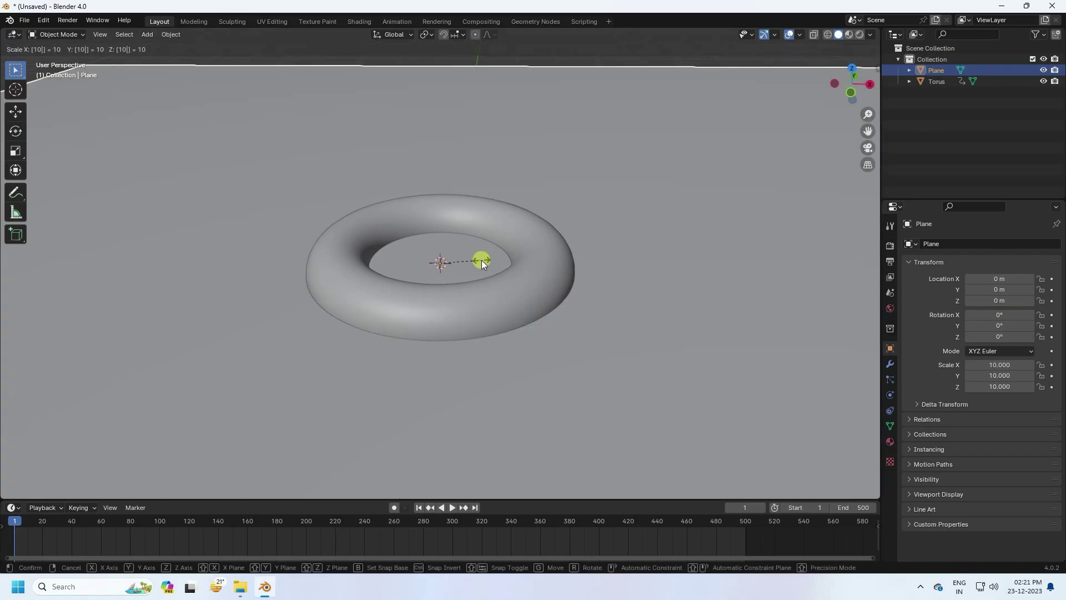
key("Return")
scroll(479, 278, "down", 5)
scroll(472, 276, "up", 2)
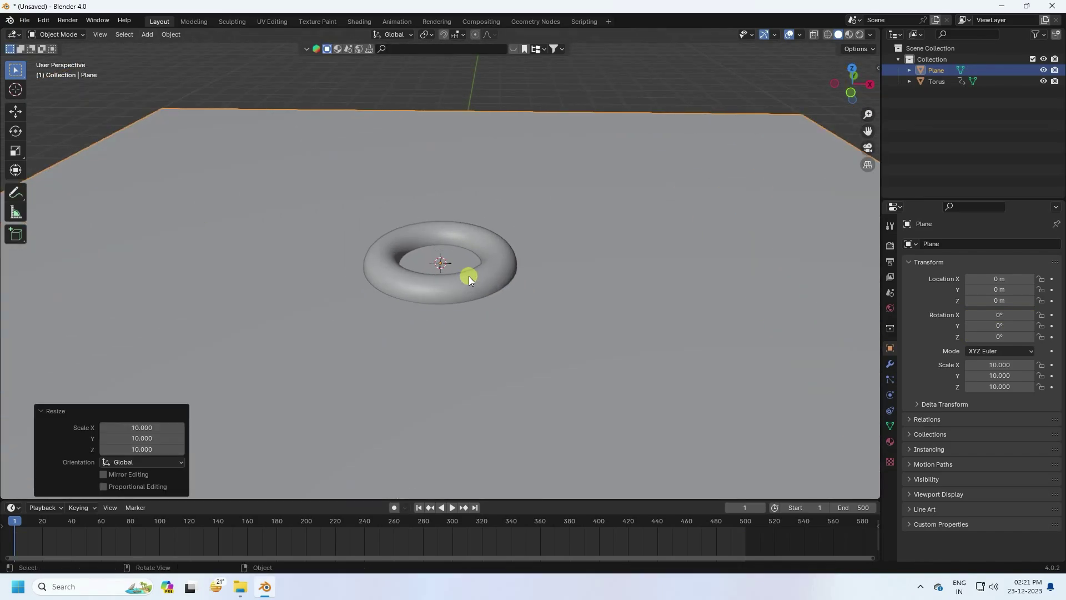
Lower the plane beneath the torus to Z -1.5 m.
key("KP_1")
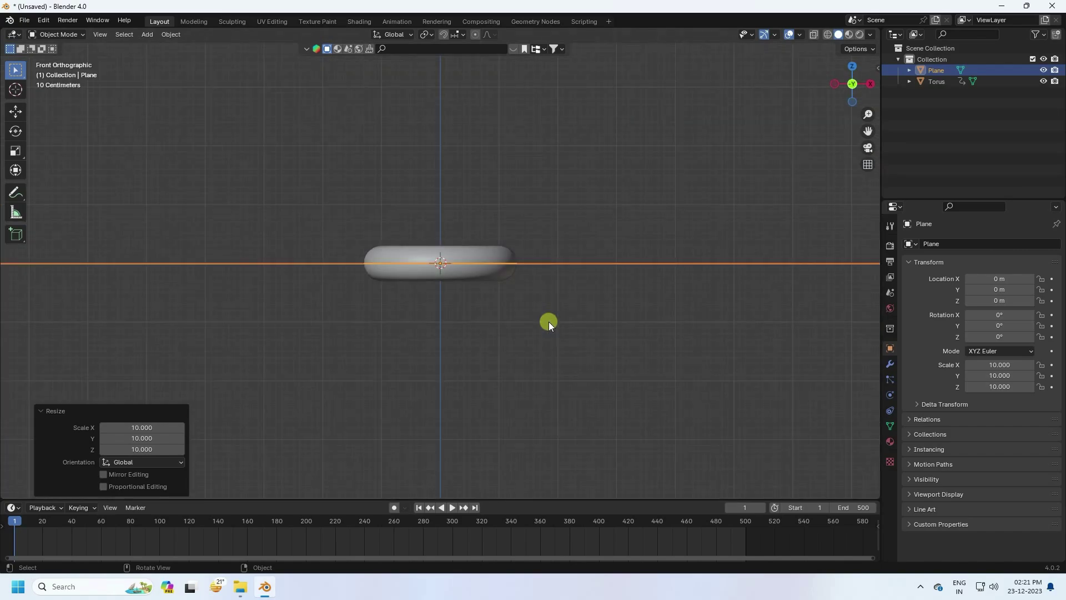
left_click(15, 111)
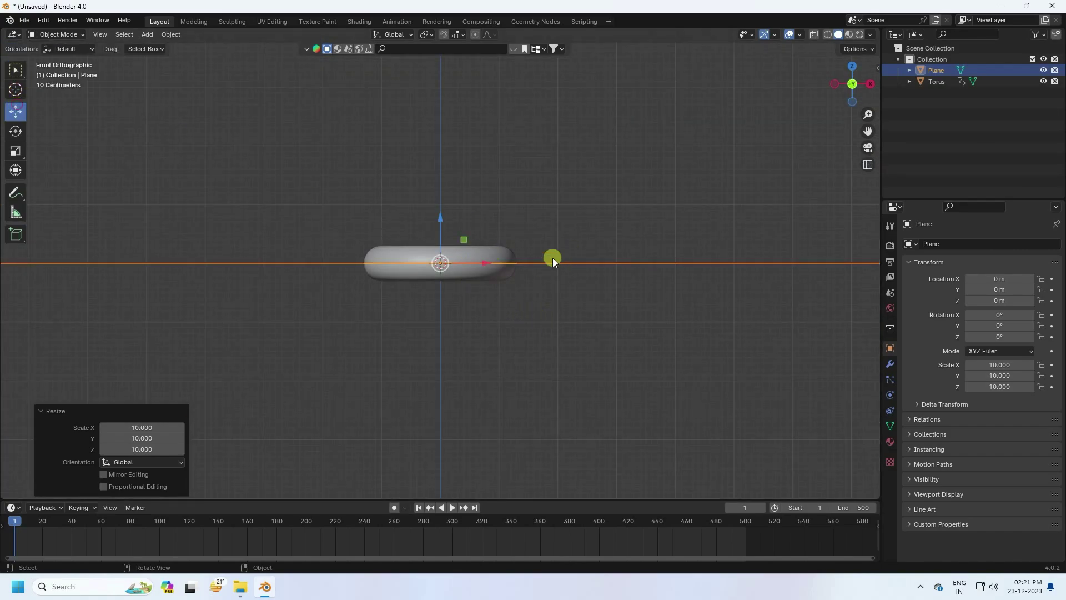
scroll(552, 258, "down", 2)
left_click_drag(438, 218, 431, 287)
left_click_drag(49, 519, 74, 521)
left_click(998, 301)
type("-")
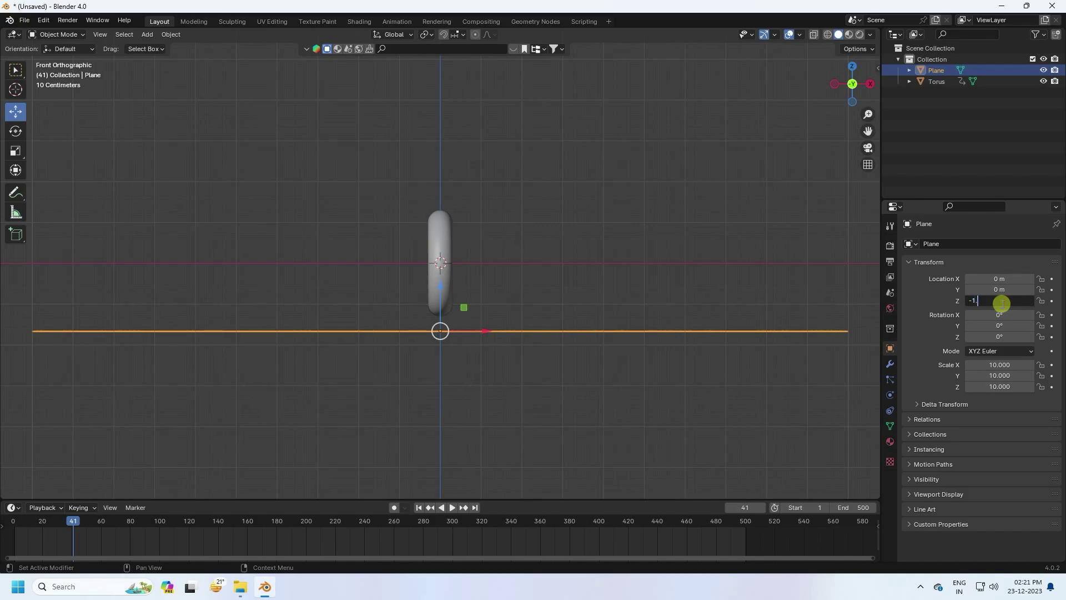
type("1.5")
key("Return")
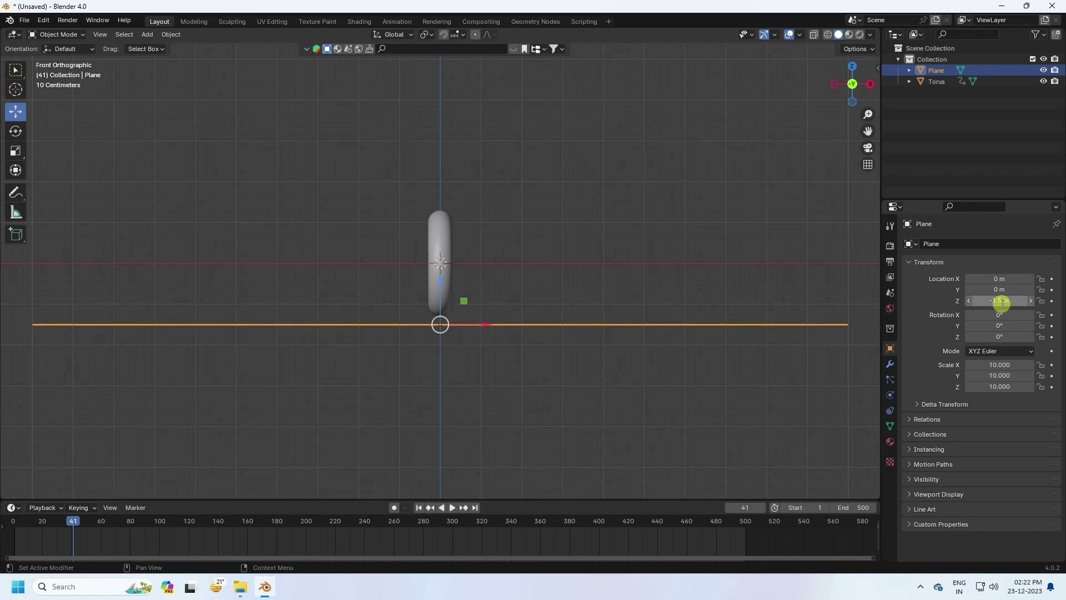
scroll(438, 295, "up", 4)
middle_click_drag(473, 341, 492, 371)
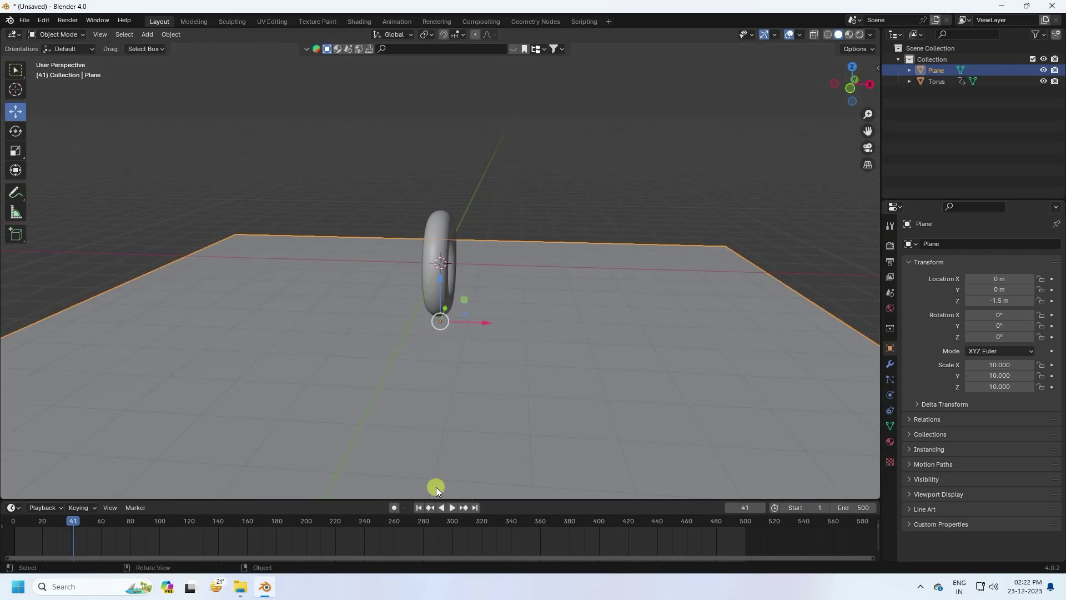
Rewind to frame 1 and select only the torus.
left_click(419, 507)
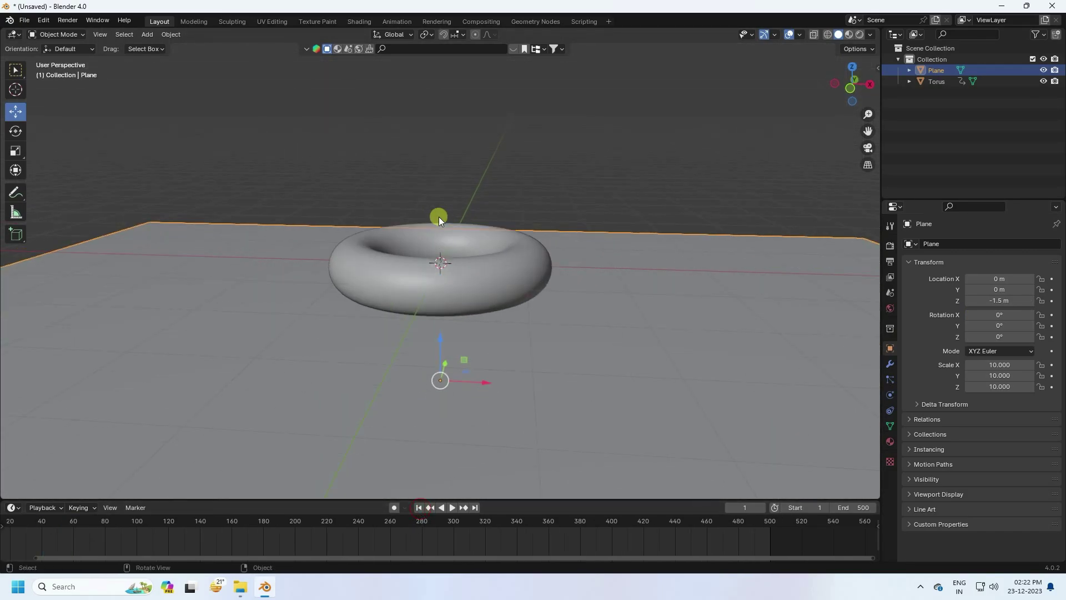
left_click(476, 285)
left_click(578, 141)
left_click(502, 265)
Add a Quick Smoke effect to the torus.
left_click(171, 34)
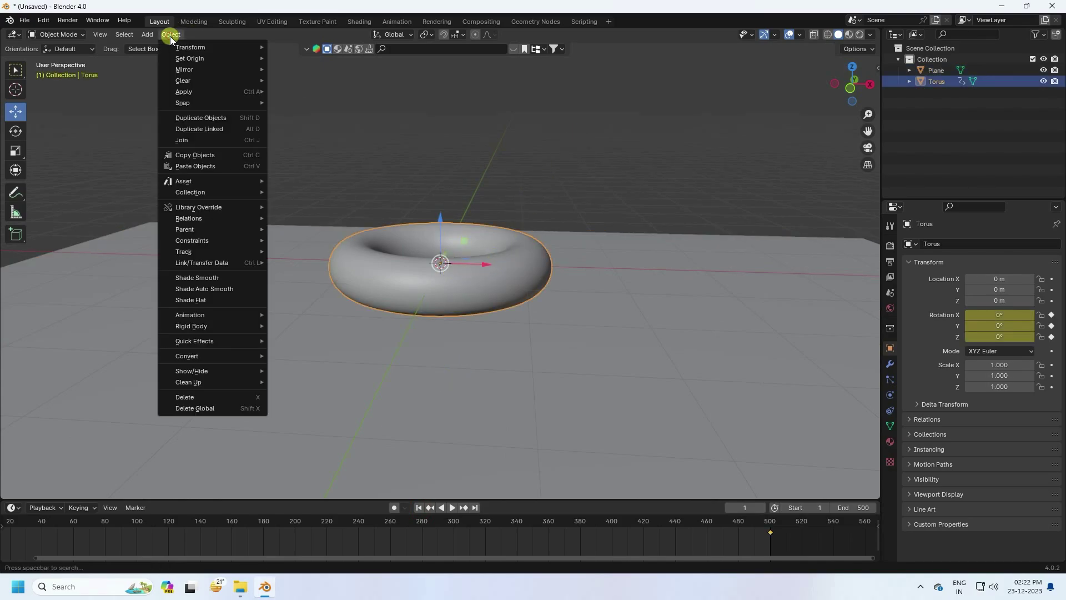
mouse_move(222, 340)
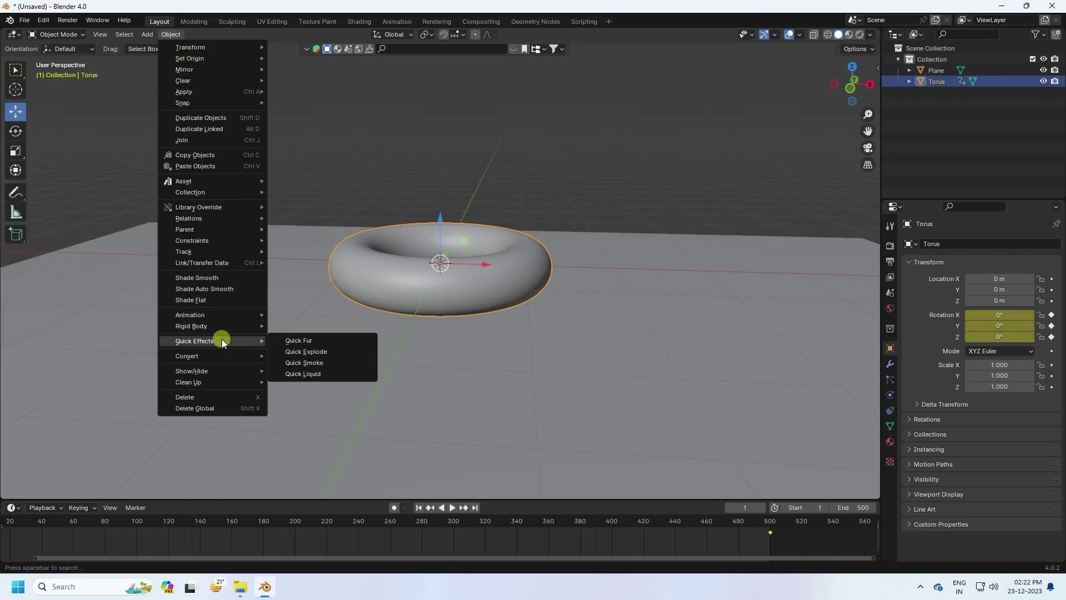
left_click(318, 362)
middle_click_drag(394, 267, 427, 289)
scroll(422, 281, "down", 5)
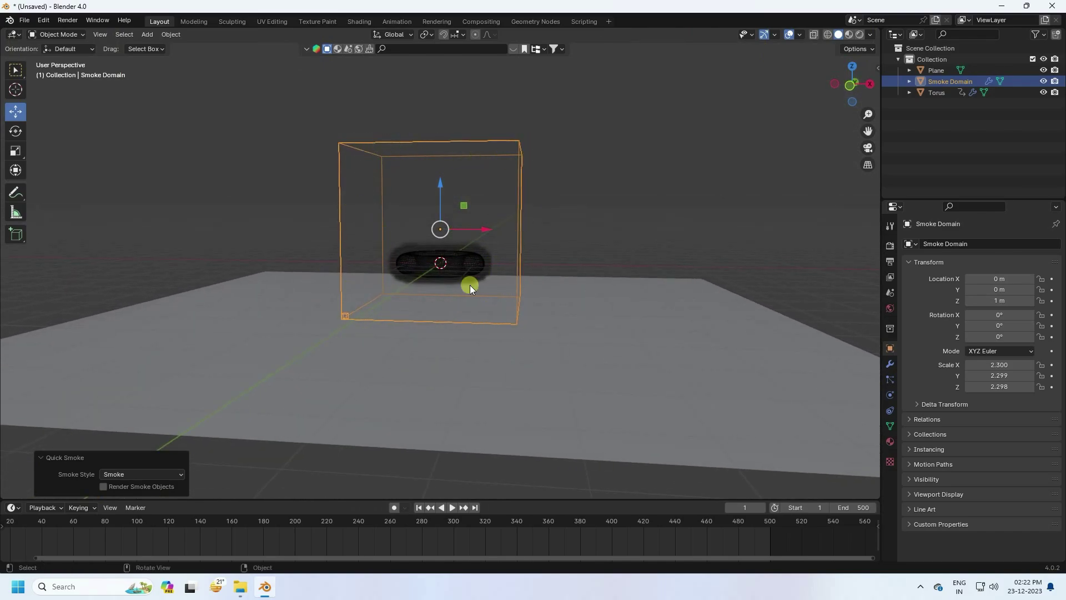
scroll(424, 214, "up", 2)
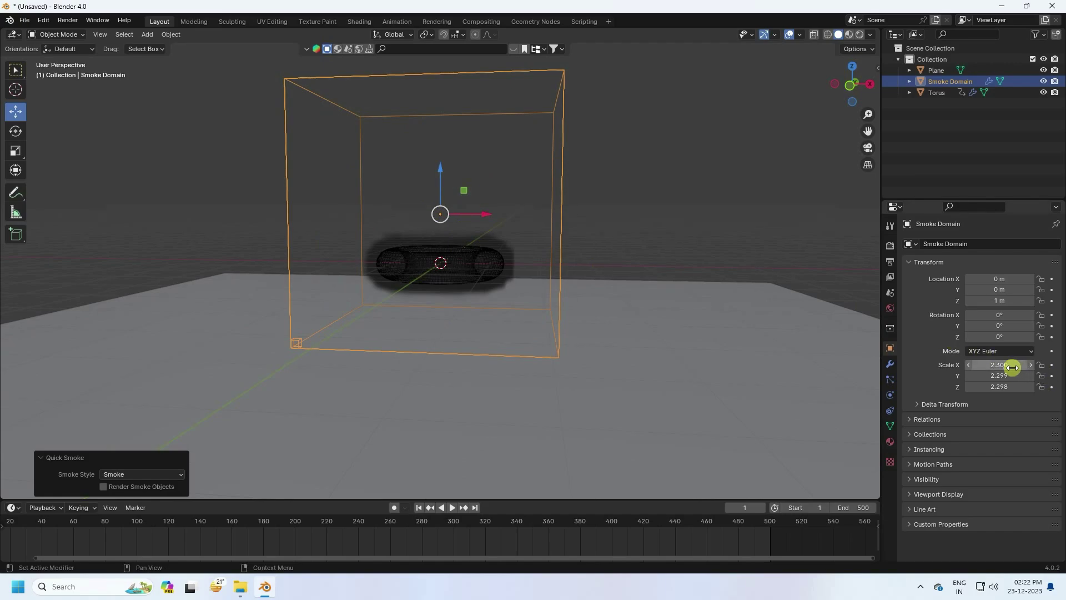
Scale the smoke domain to 5 × 5 × 6.
left_click_drag(1012, 367, 1012, 367)
type("5")
key("Return")
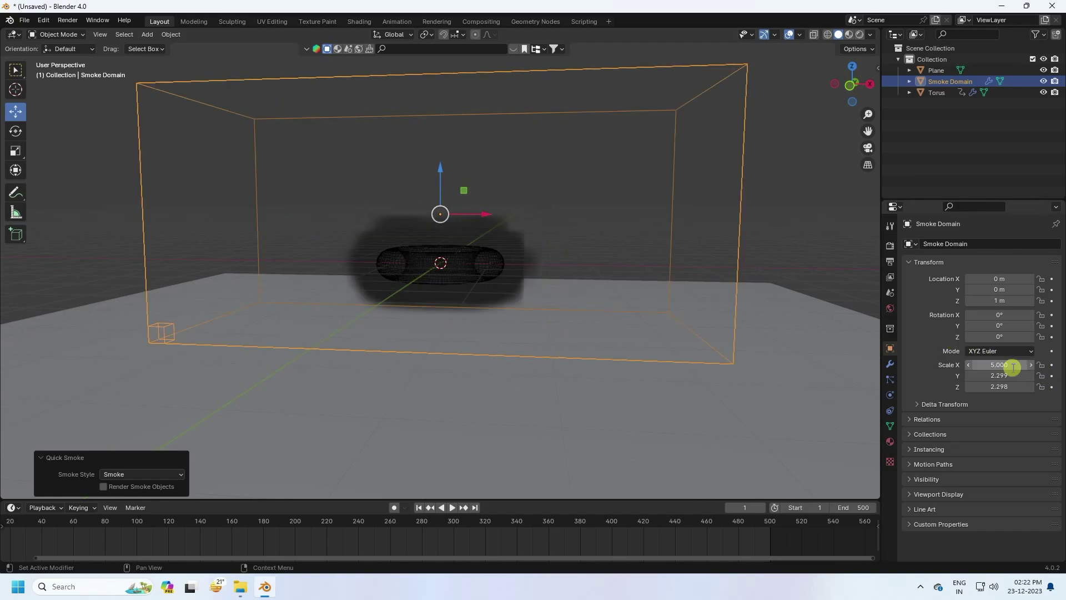
left_click(1004, 376)
type("5")
key("Return")
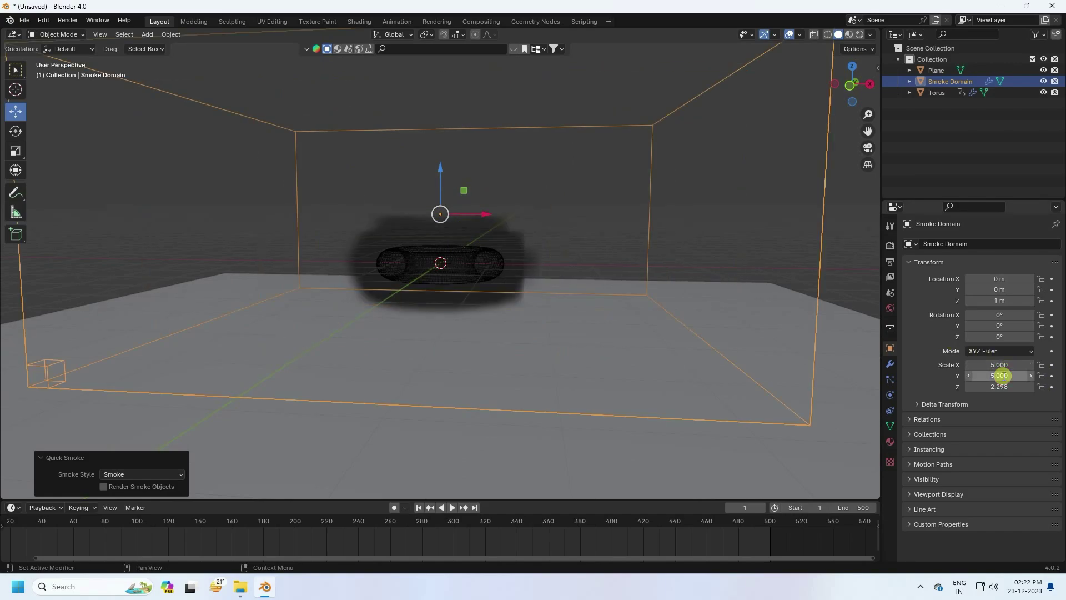
left_click(1006, 387)
type("6")
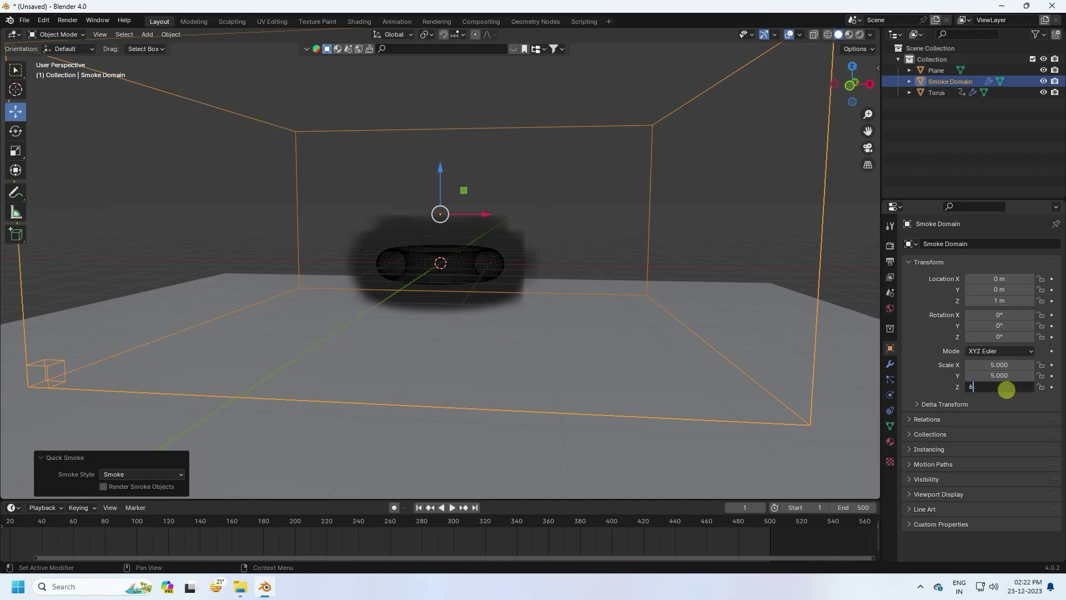
key("Return")
Raise the smoke domain to Z location 4 m.
key("KP_1")
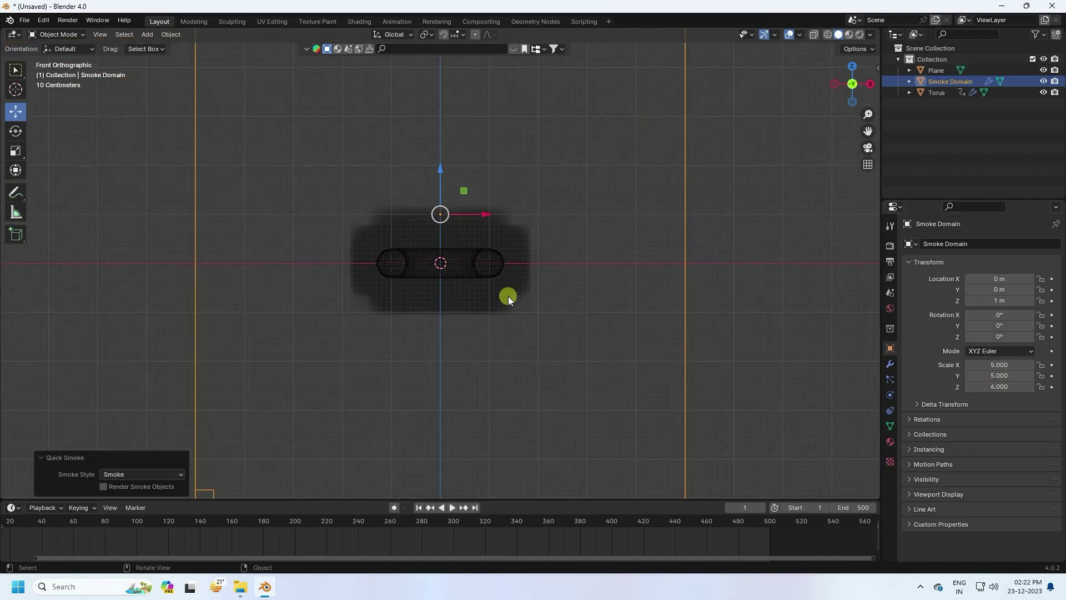
scroll(505, 326, "down", 5)
scroll(421, 248, "up", 2)
left_click_drag(440, 191, 450, 108)
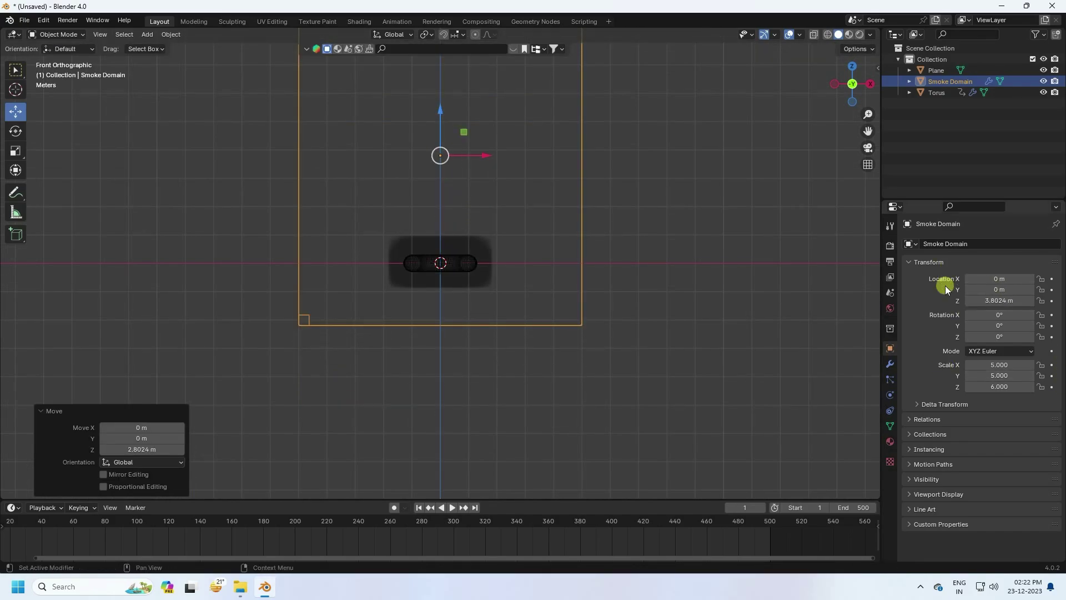
double_click(989, 300)
type("4")
key("Return")
Frame the domain in a perspective view and show its Physics settings.
scroll(374, 472, "down", 1)
scroll(457, 224, "down", 3)
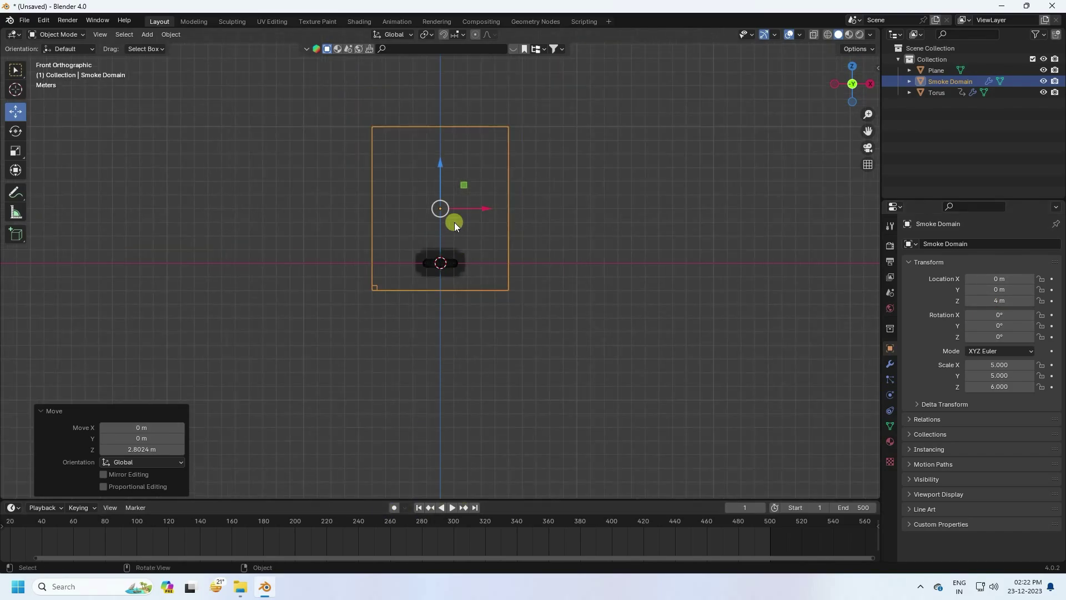
scroll(474, 229, "up", 6)
key("KP_Decimal")
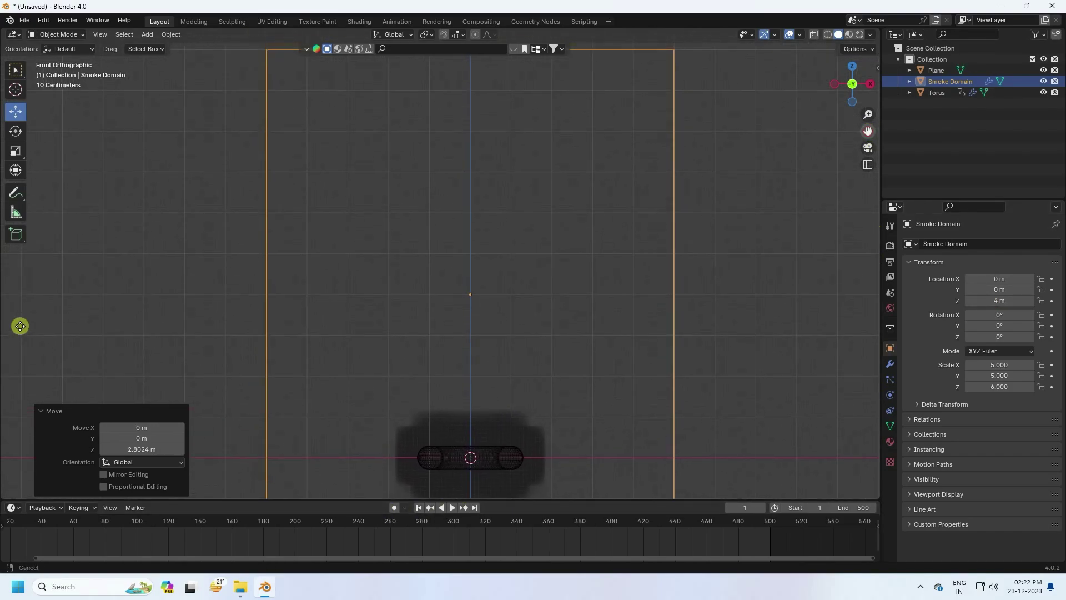
scroll(488, 275, "up", 2)
middle_click_drag(488, 275, 392, 292)
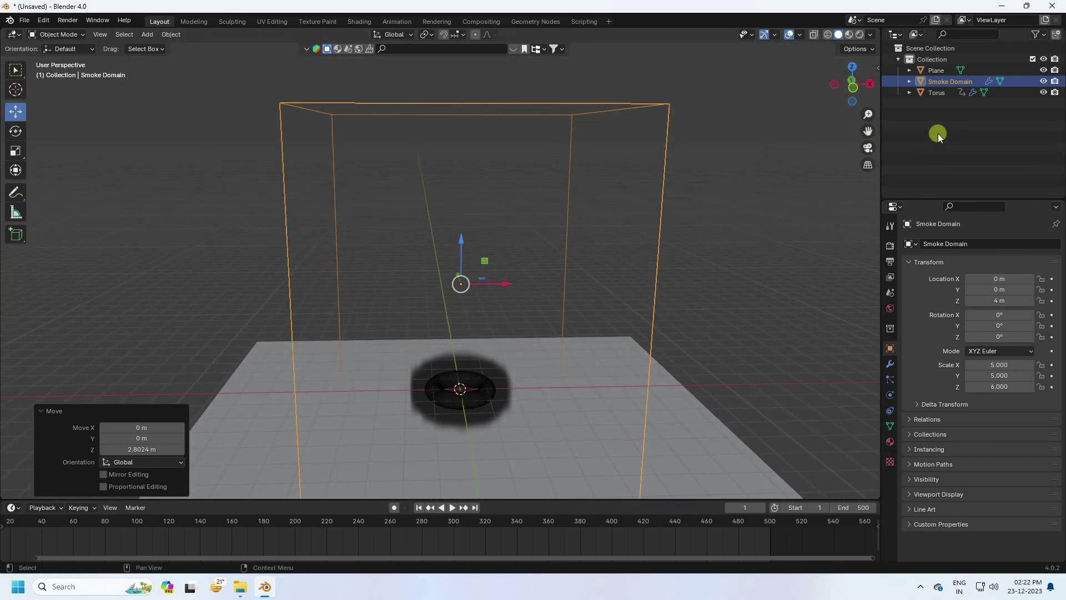
left_click(936, 83)
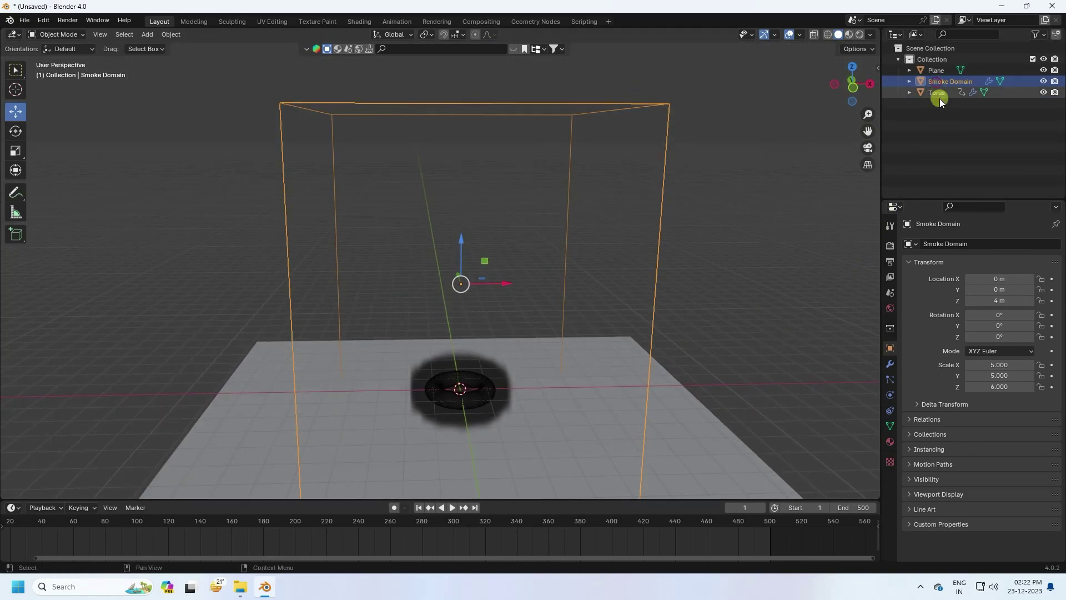
left_click(890, 395)
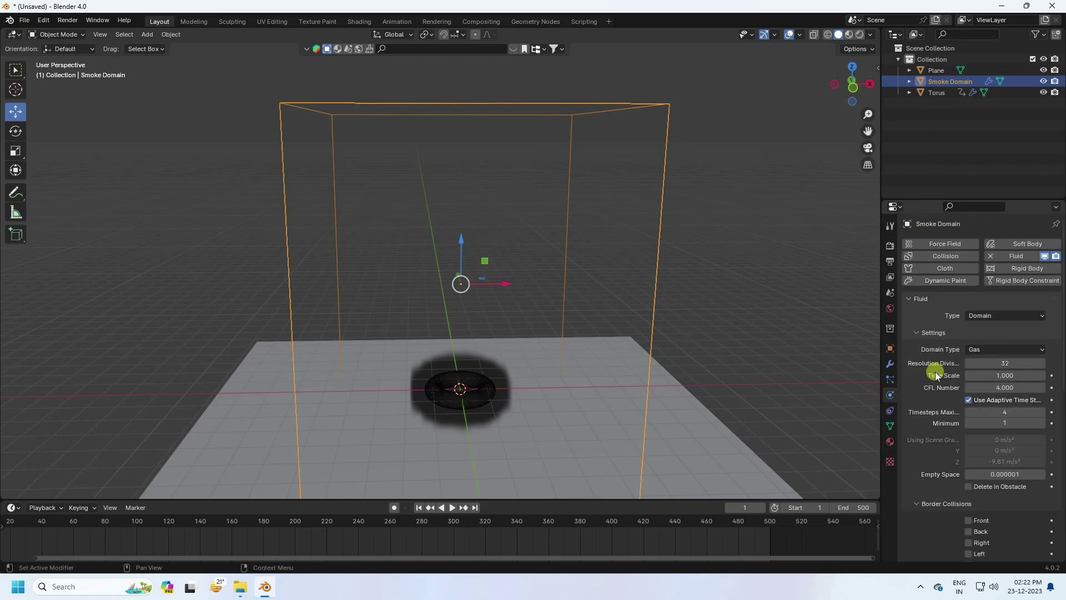
Set the torus flow type to Fire + Smoke.
left_click(938, 93)
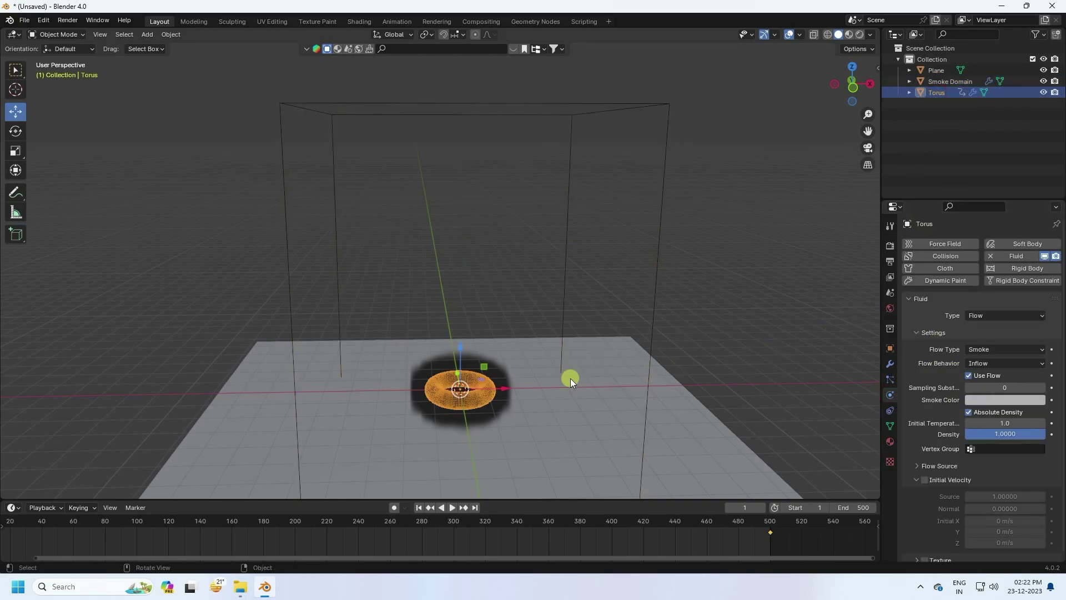
scroll(504, 392, "up", 5)
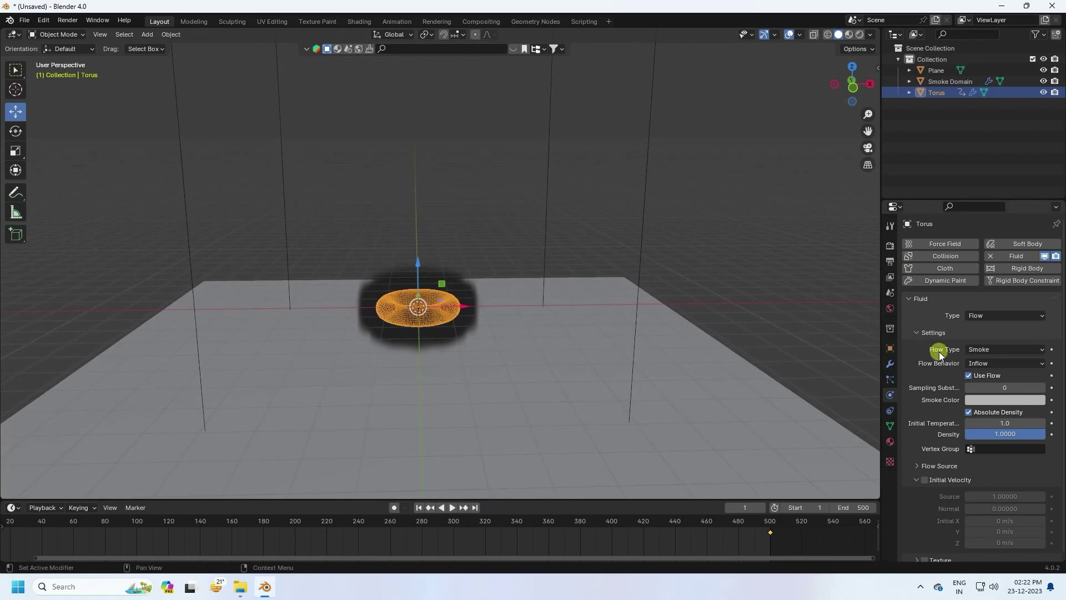
left_click(977, 349)
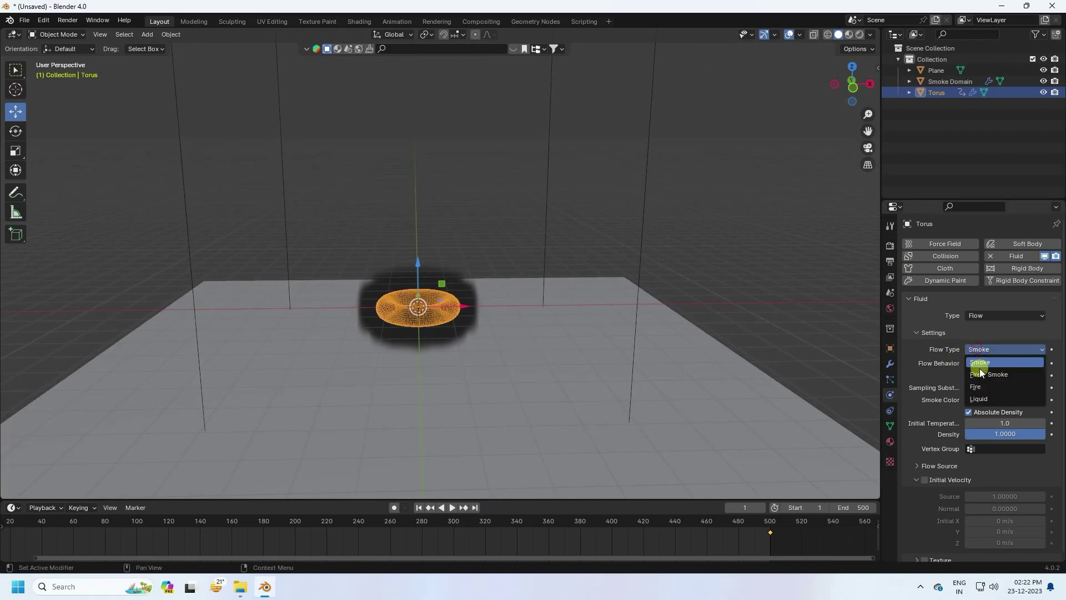
left_click(1001, 376)
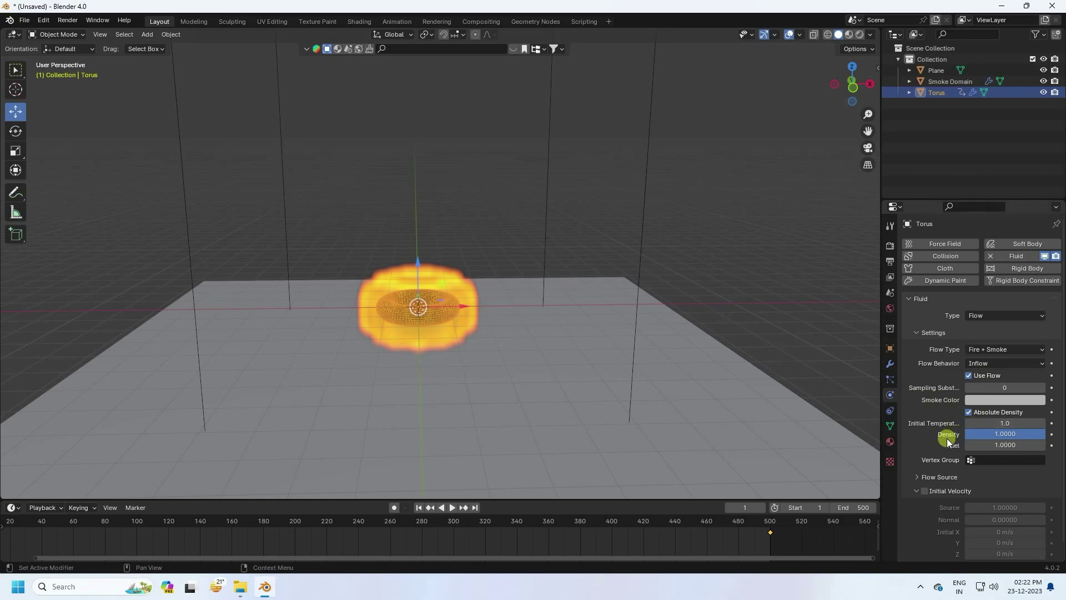
scroll(369, 236, "up", 3)
mouse_move(375, 262)
middle_mouse_down()
mouse_move(394, 265)
mouse_move(388, 236)
middle_mouse_up()
Set the flow Density to 0.7 and Fuel to 1.5.
left_click(1010, 434)
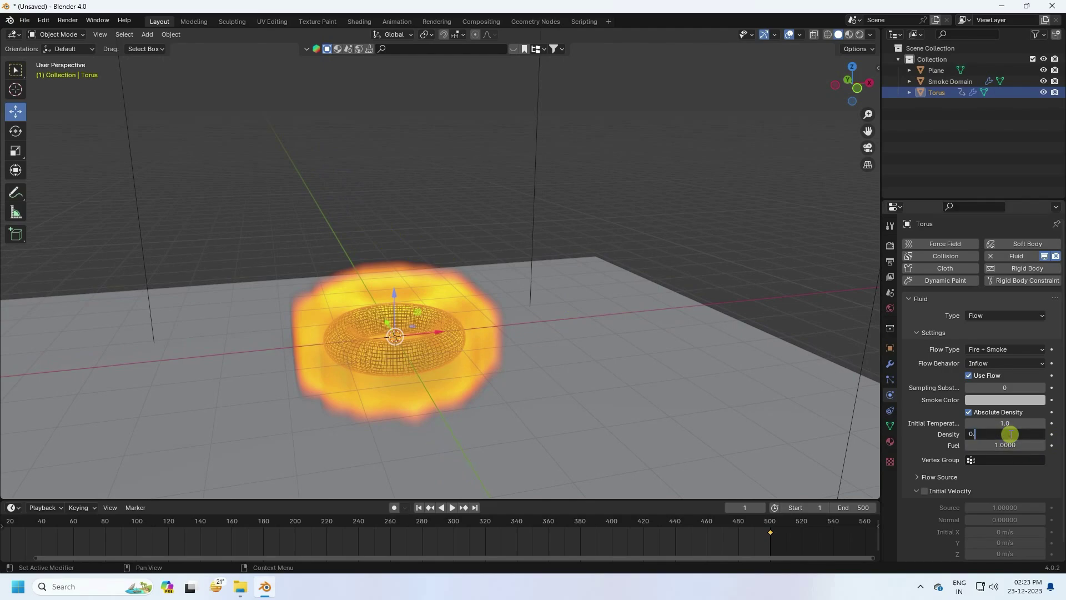
key("Return")
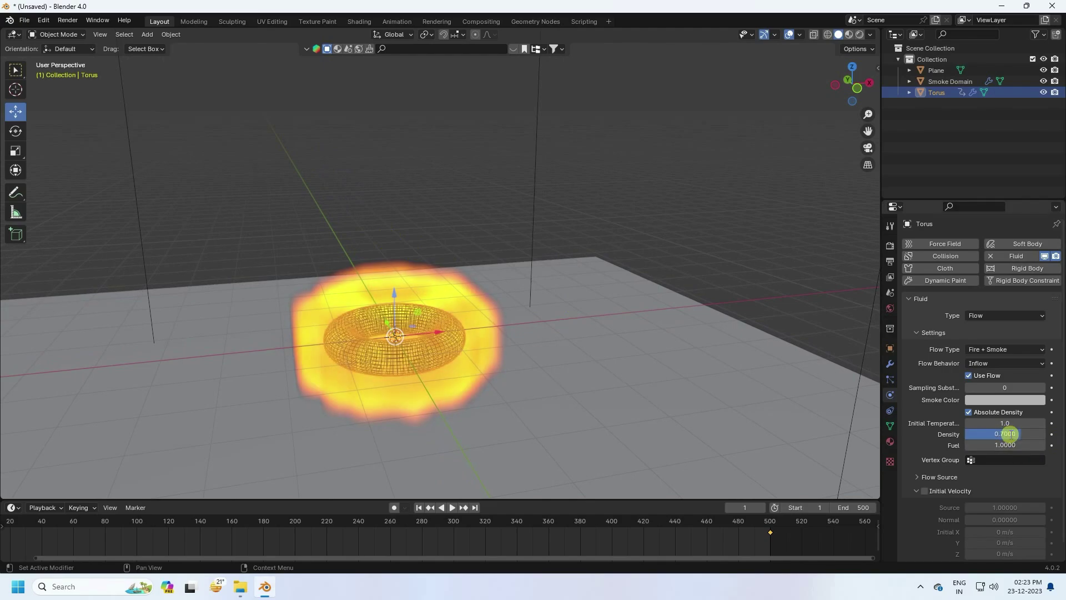
left_click(978, 446)
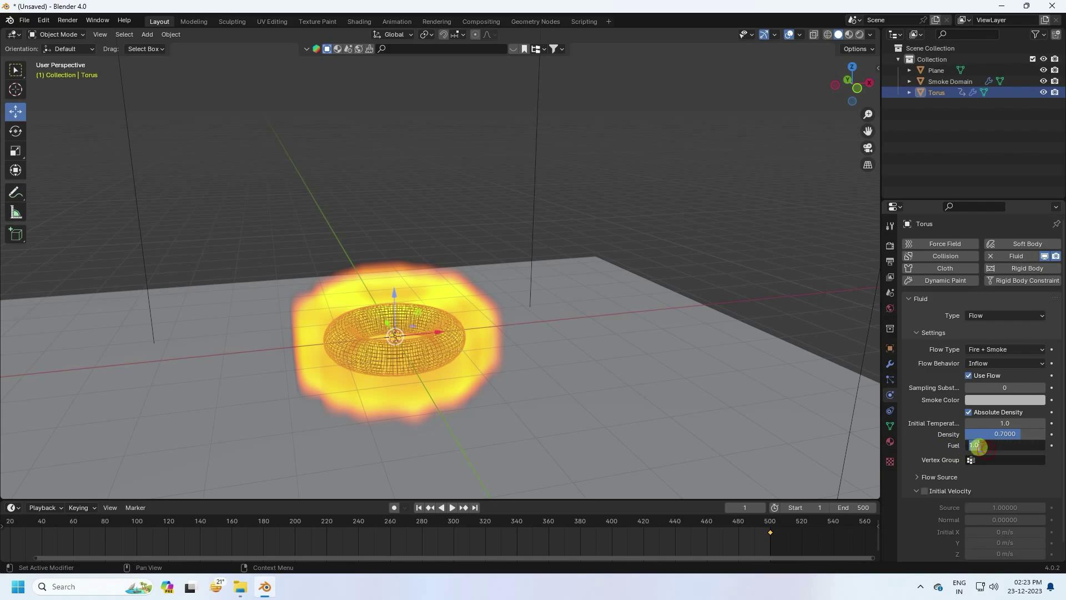
type("1.5")
key("Return")
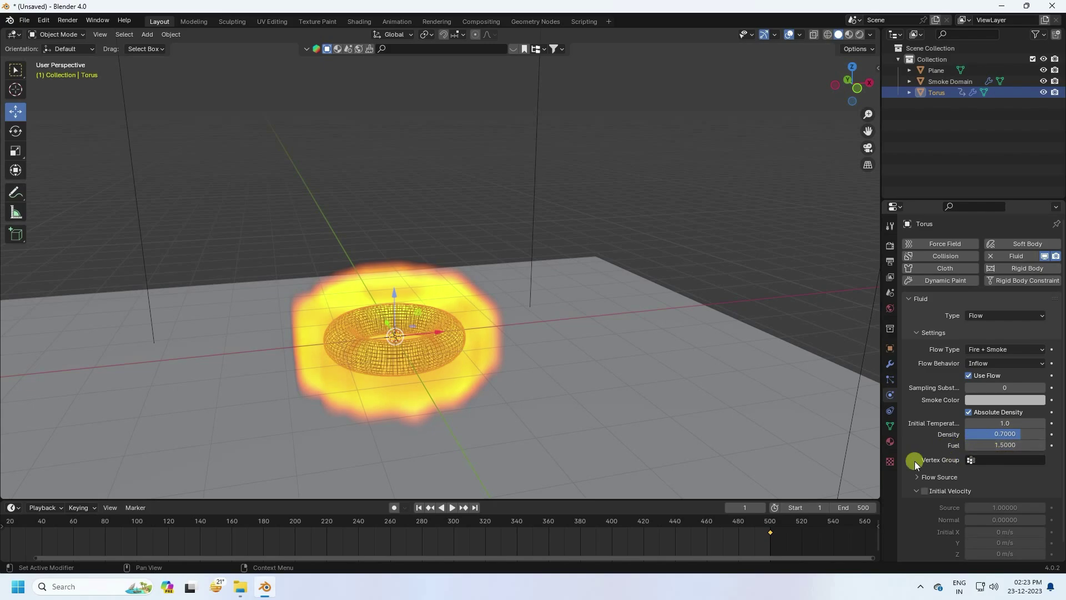
Play the fire simulation from frame 1, then stop and rewind.
mouse_move(430, 388)
middle_mouse_down()
mouse_move(445, 368)
mouse_move(438, 360)
middle_mouse_up()
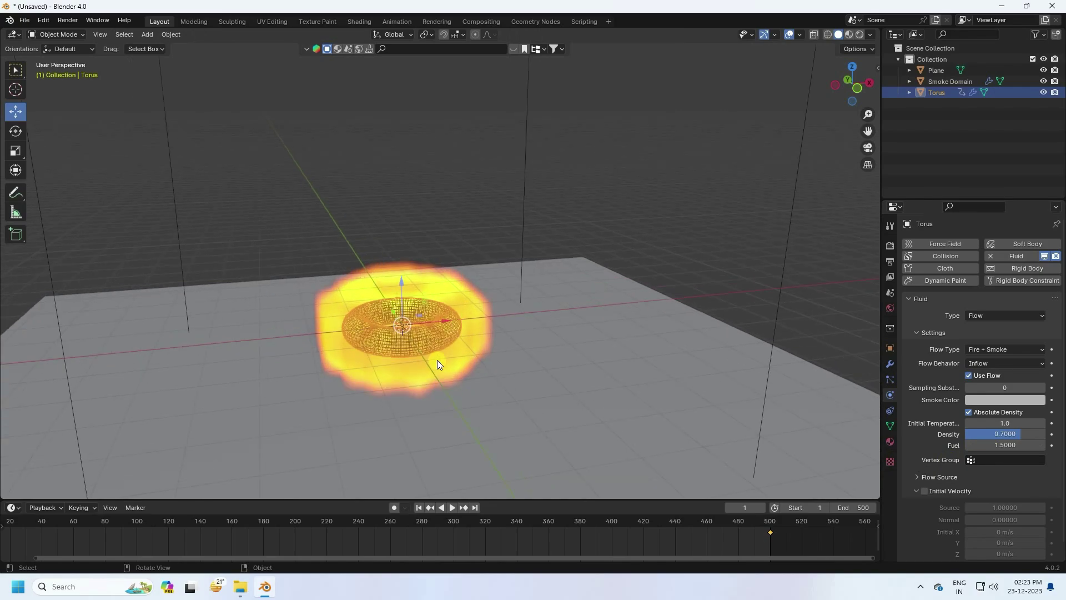
left_click(419, 509)
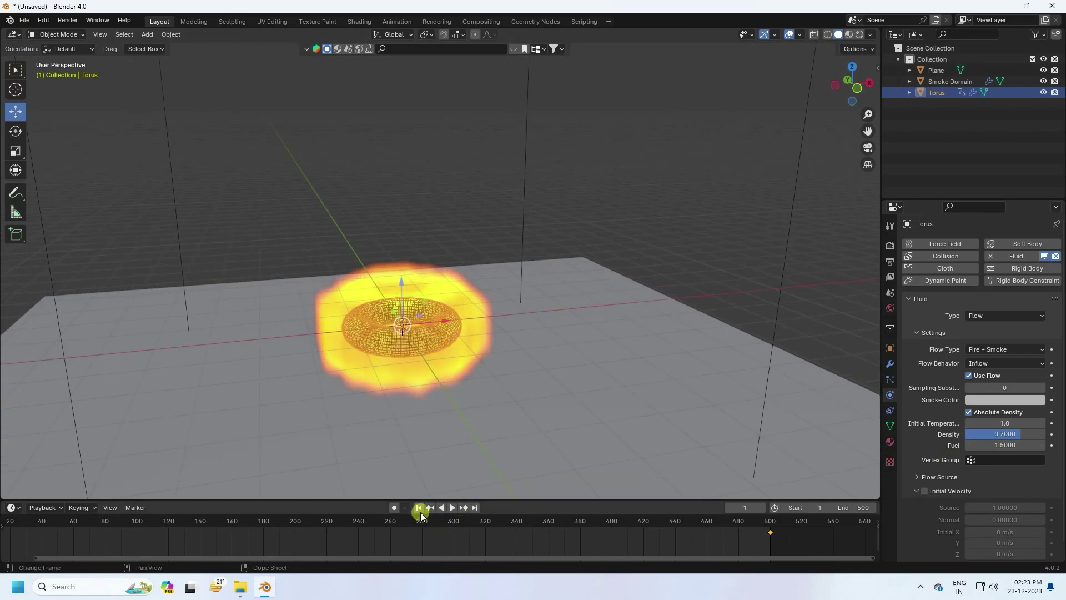
left_click(453, 508)
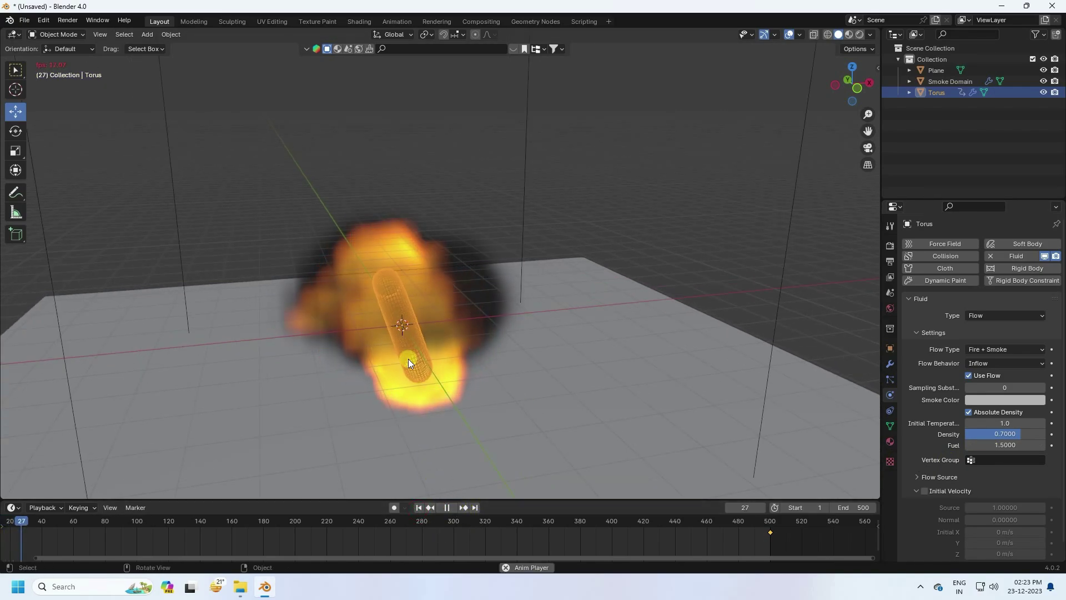
mouse_move(383, 338)
middle_mouse_down()
mouse_move(422, 388)
mouse_move(431, 378)
mouse_move(404, 389)
mouse_move(424, 388)
mouse_move(379, 356)
mouse_move(402, 340)
mouse_move(371, 308)
middle_mouse_up()
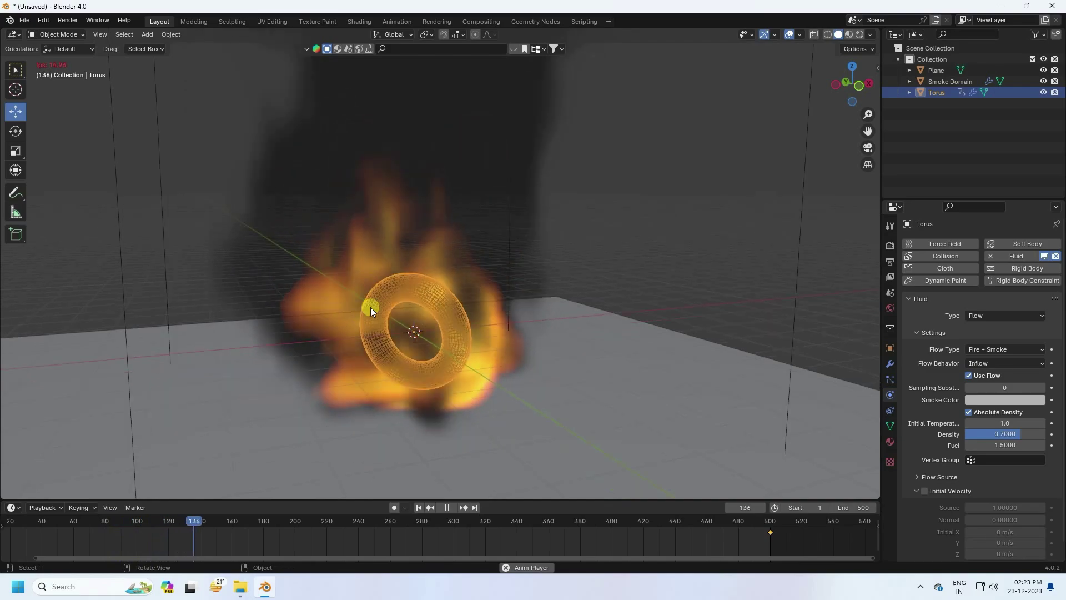
left_click(447, 507)
left_click(419, 507)
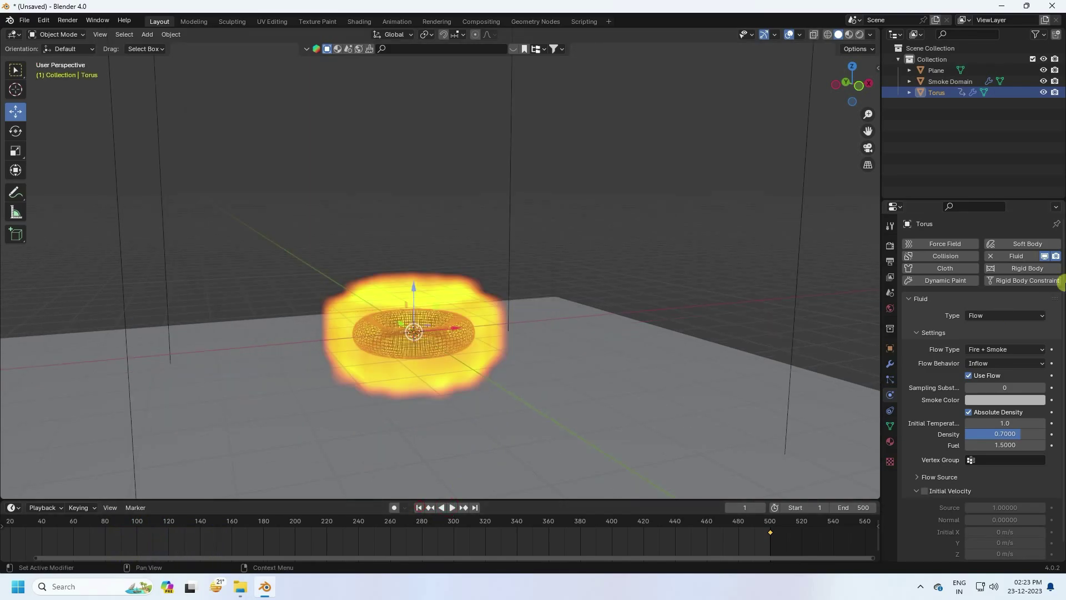
Set the Smoke Domain resolution divisions to 128.
left_click(941, 82)
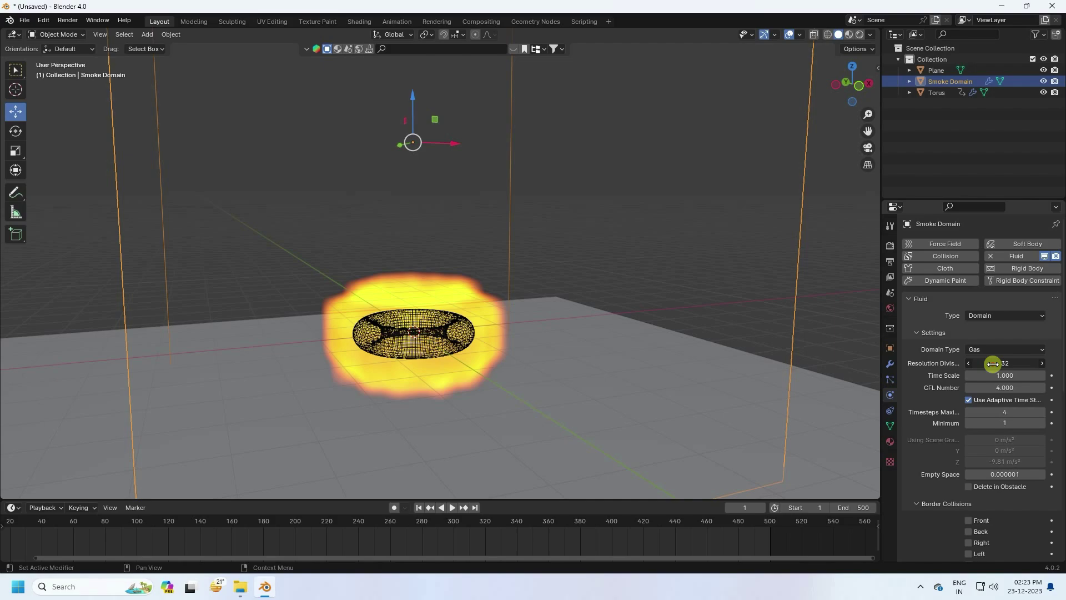
type("6")
left_click(1005, 387)
left_click(992, 362)
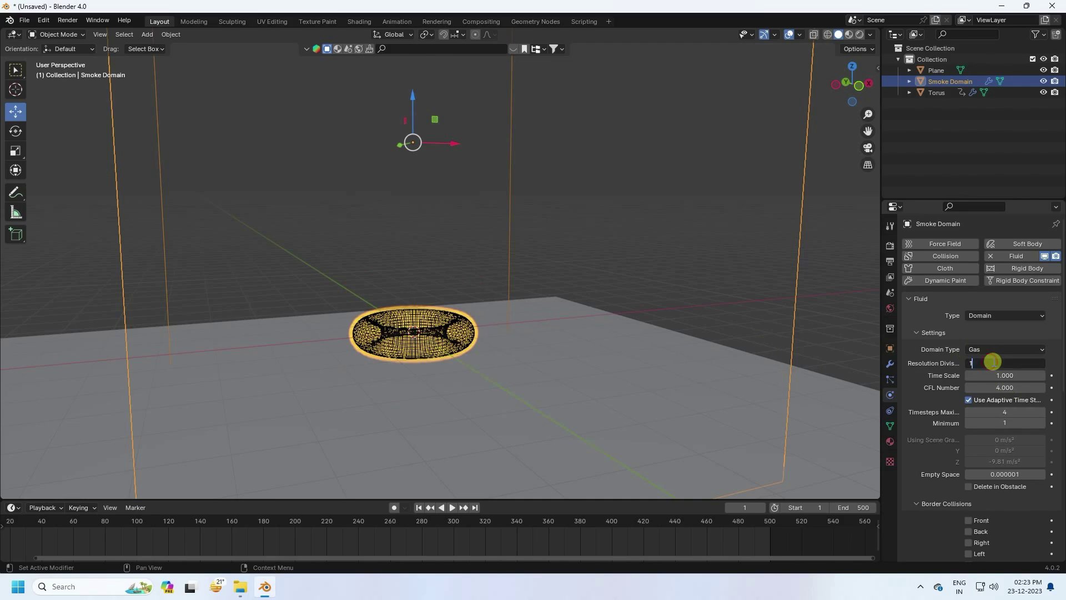
type("128")
left_click(942, 409)
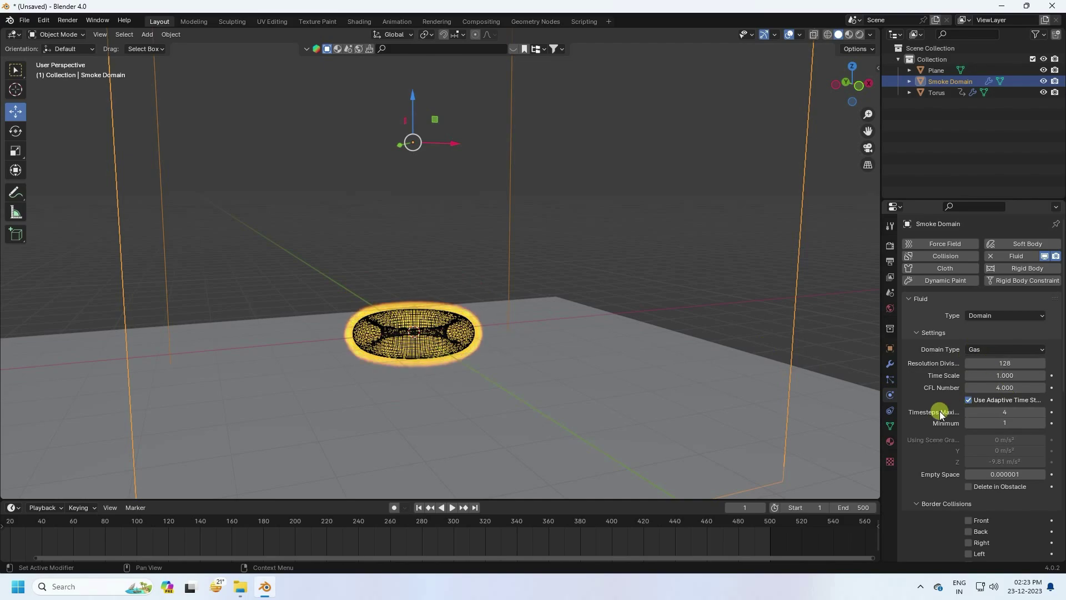
Enable Adaptive Domain, Dissolve with time 24, and Noise.
scroll(939, 411, "down", 5)
scroll(942, 408, "down", 1)
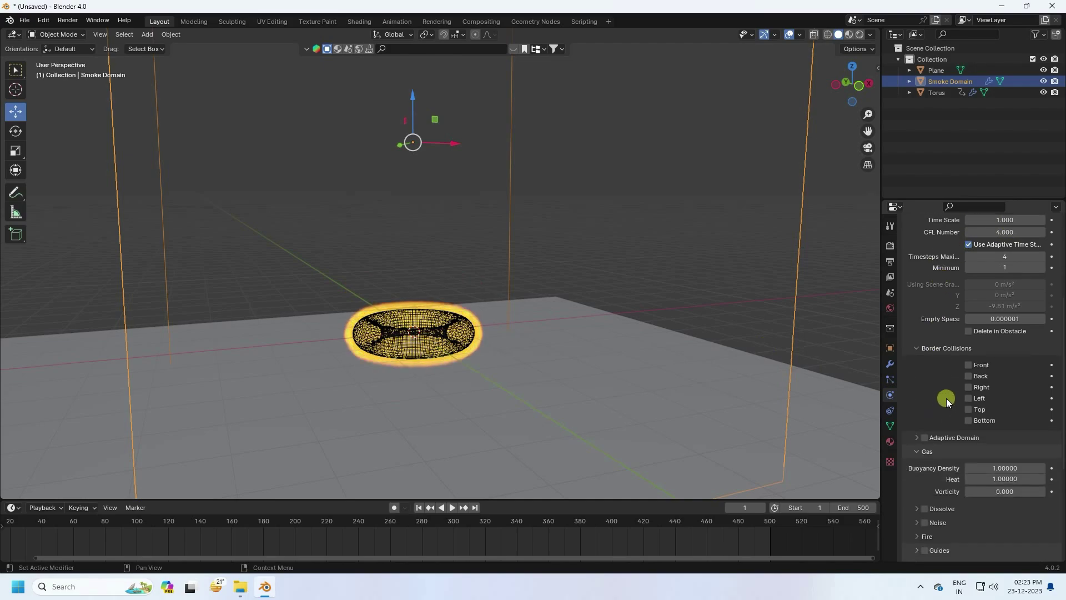
left_click(922, 437)
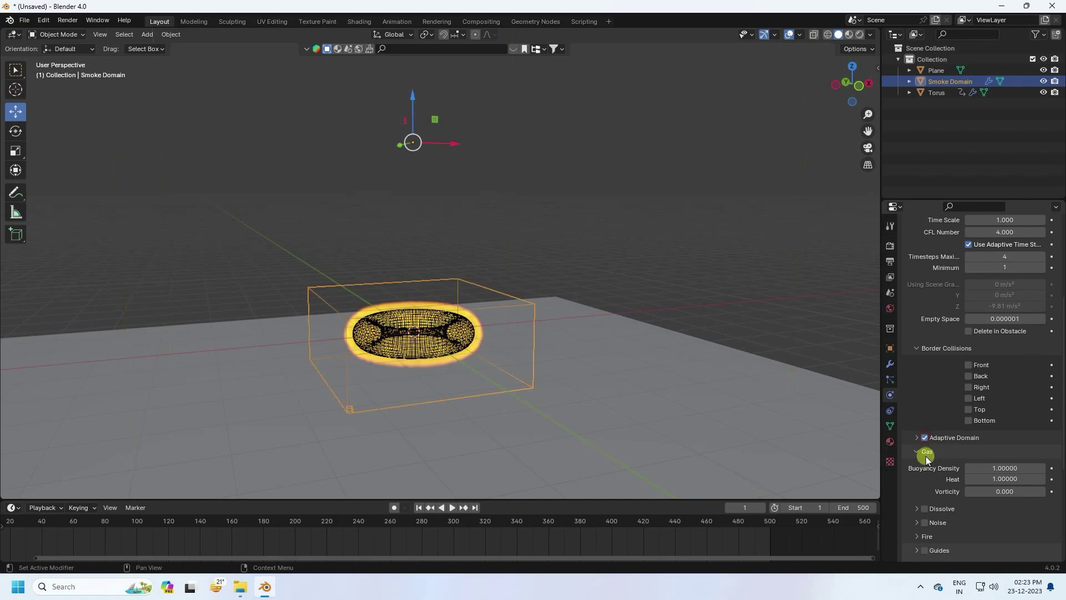
scroll(925, 455, "down", 5)
left_click(924, 398)
left_click(916, 399)
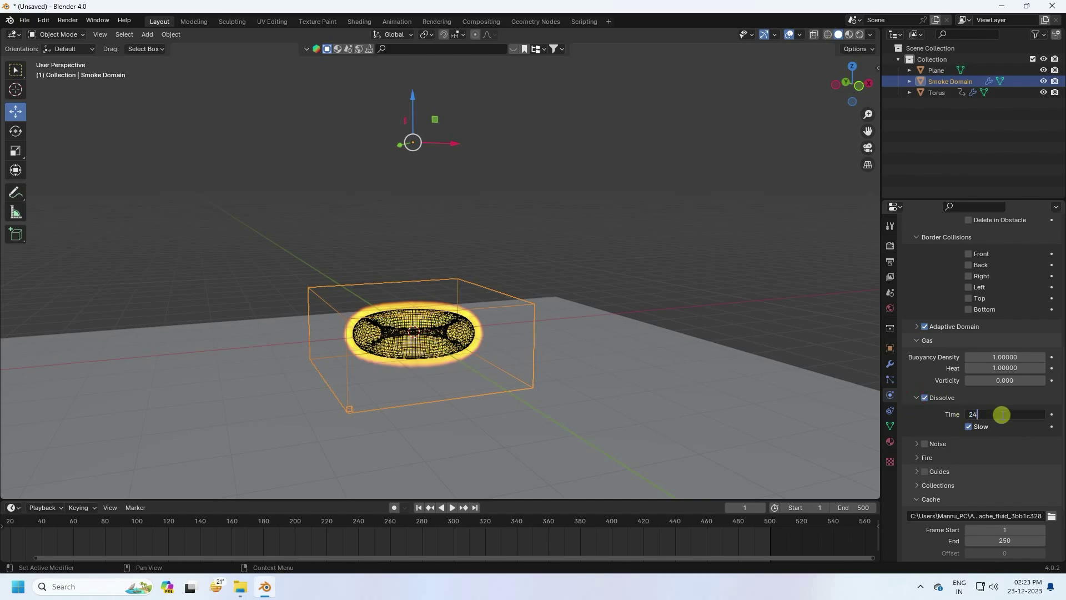
key("Return")
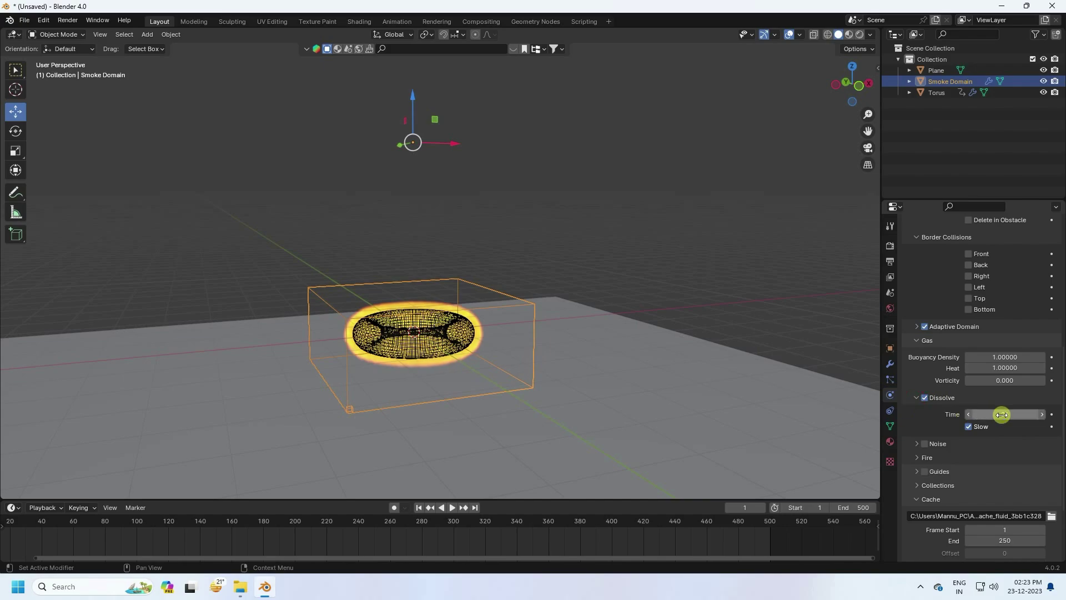
left_click(926, 443)
scroll(984, 465, "down", 4)
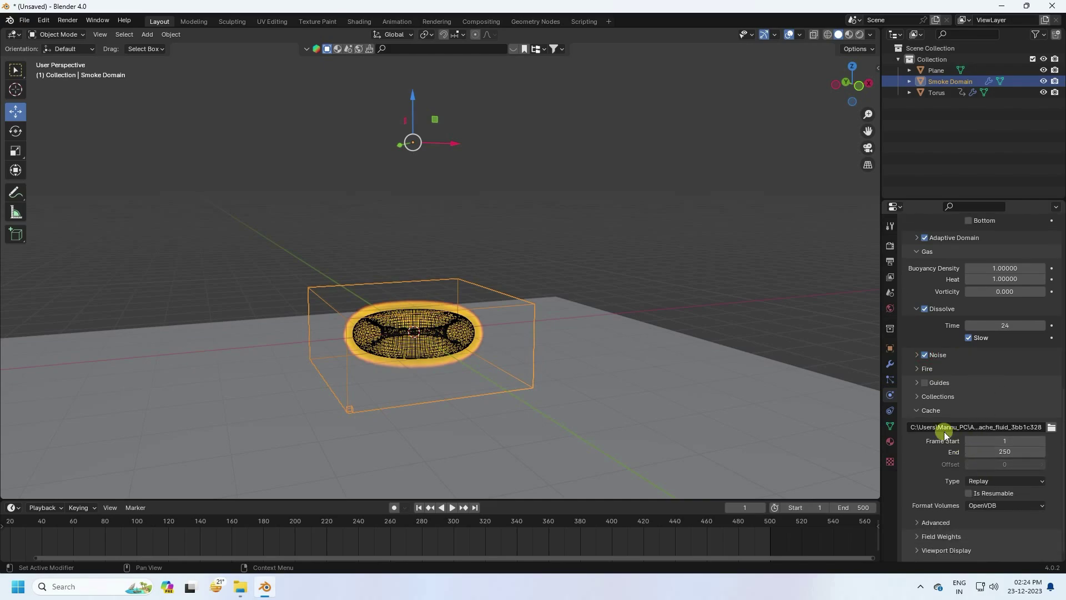
Set fire reaction speed to 0.4 and vorticity to 0.3.
left_click(917, 369)
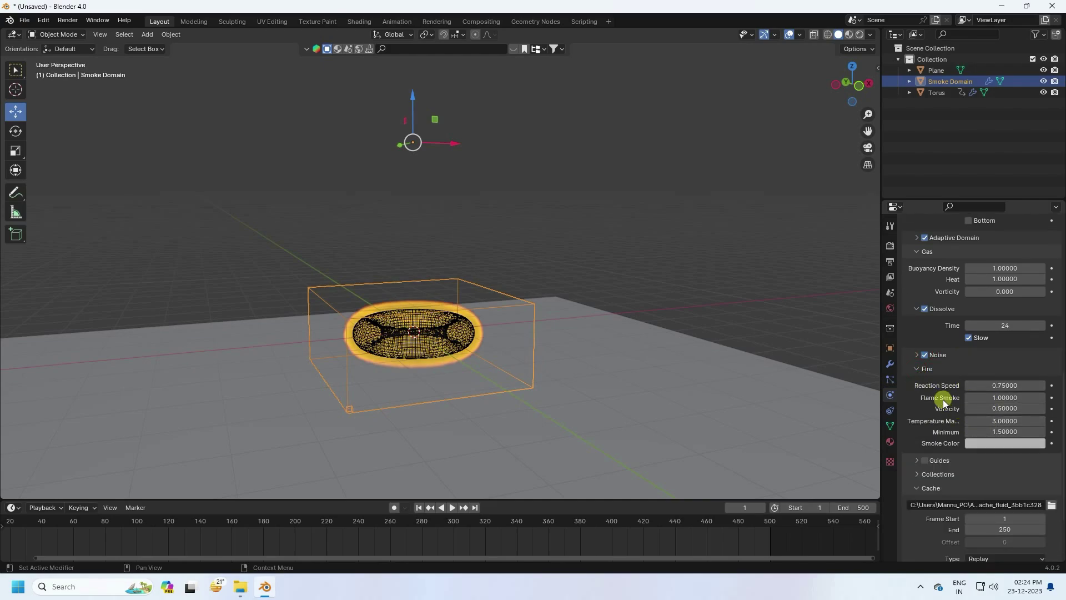
left_click(1002, 383)
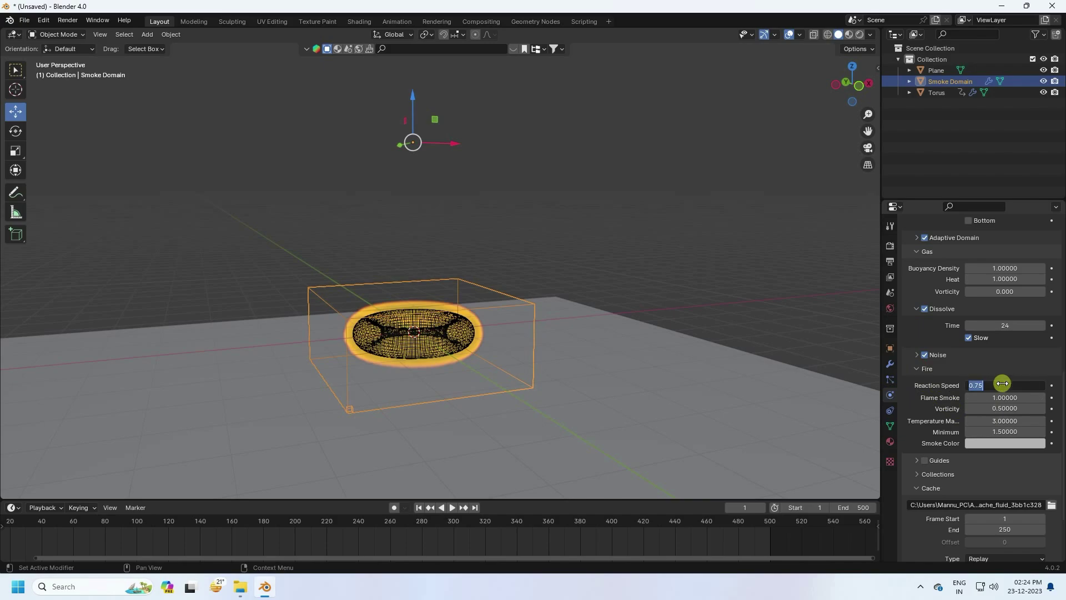
key("Return")
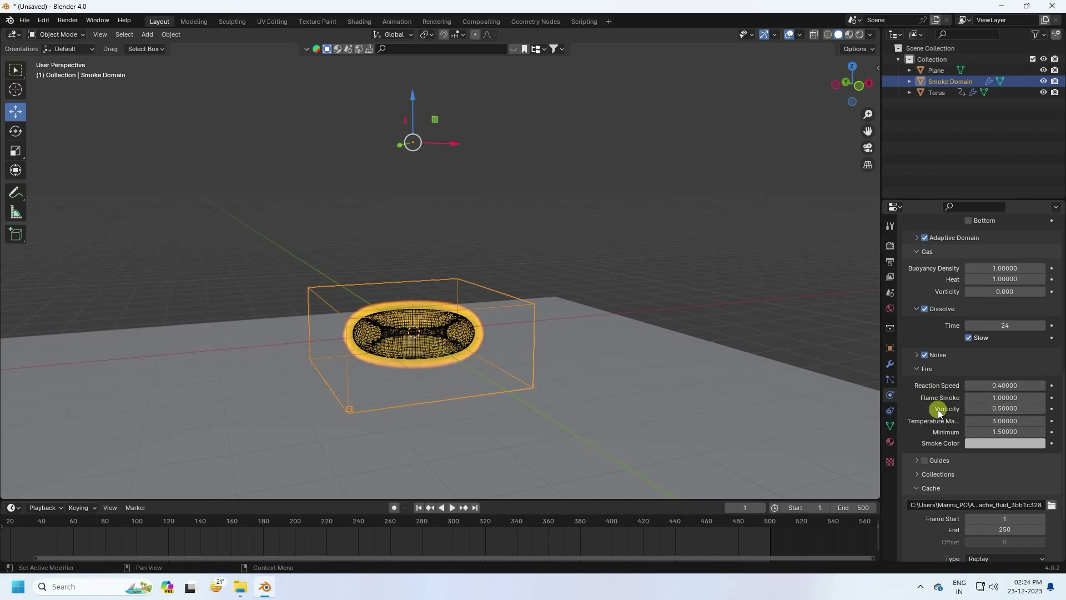
left_click(985, 408)
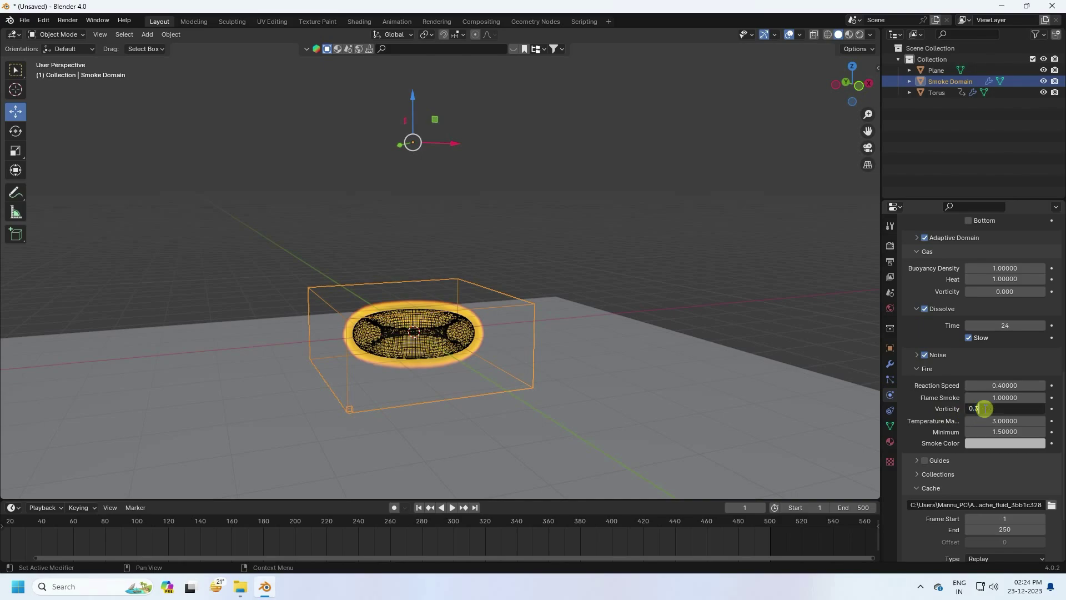
type("0.3")
key("Return")
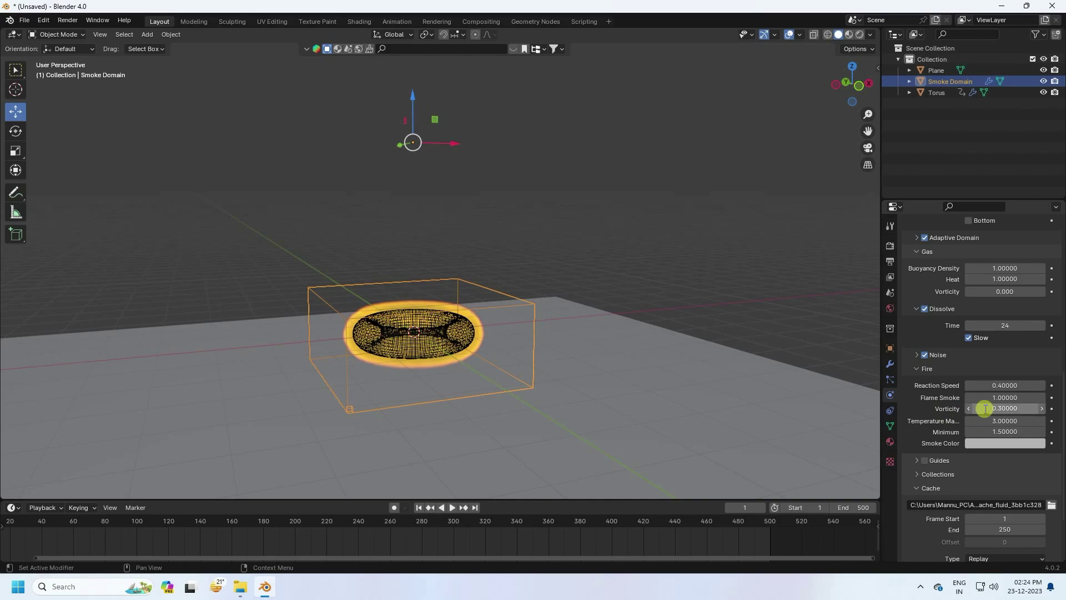
Preview the smoke simulation, then stop and rewind to frame 1.
scroll(946, 428, "down", 3)
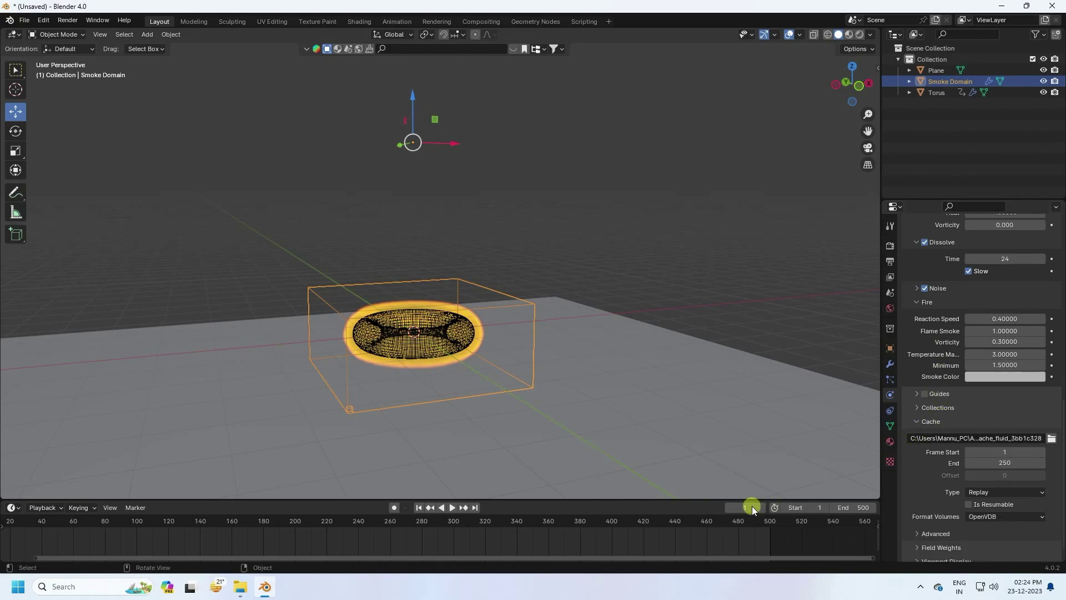
left_click(451, 507)
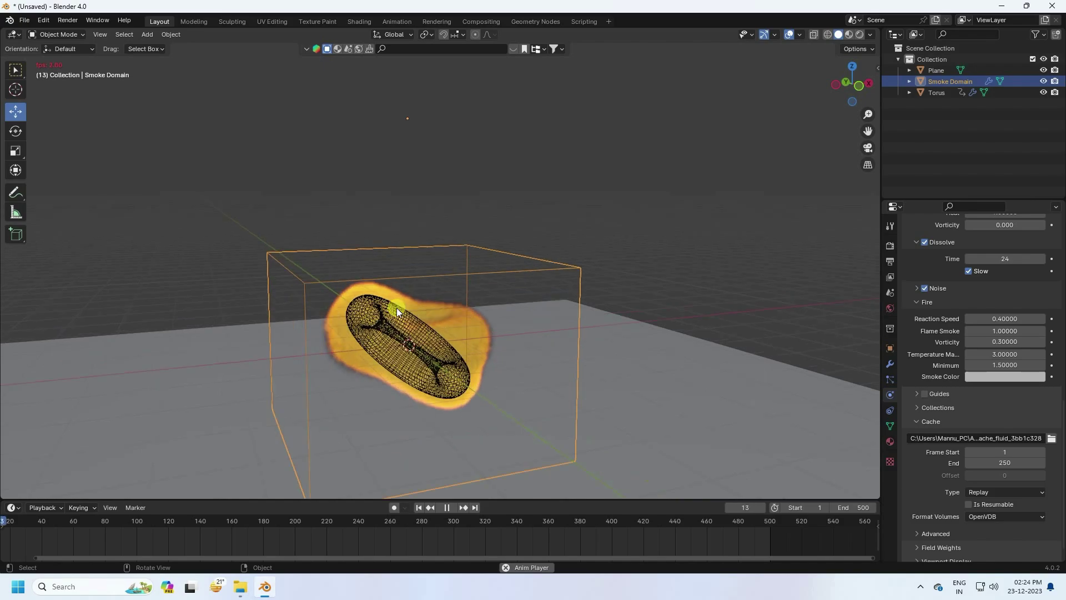
scroll(396, 308, "up", 3)
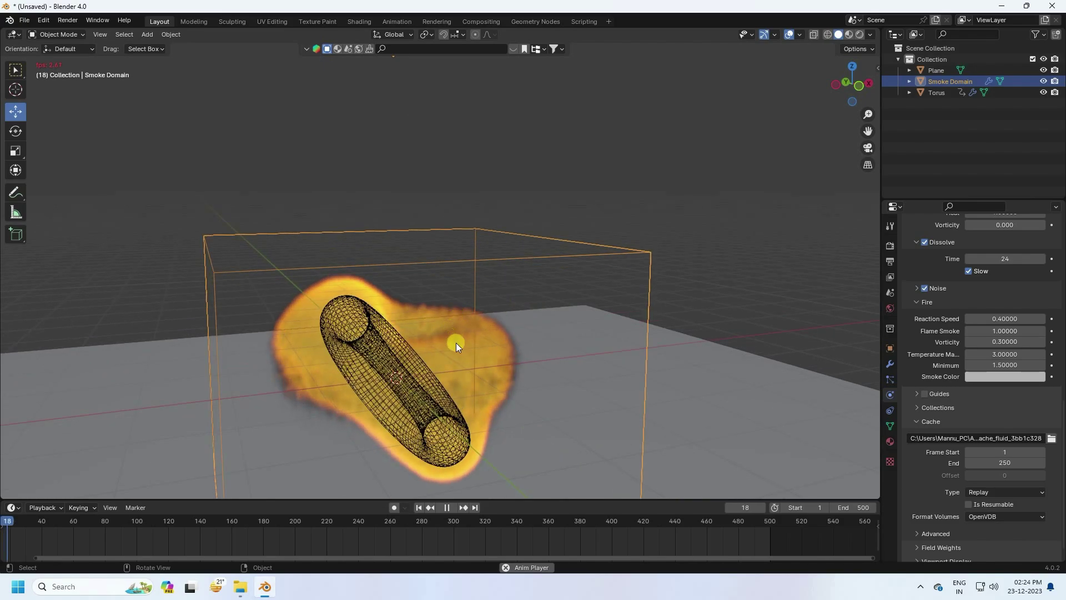
left_click(448, 507)
left_click(411, 503)
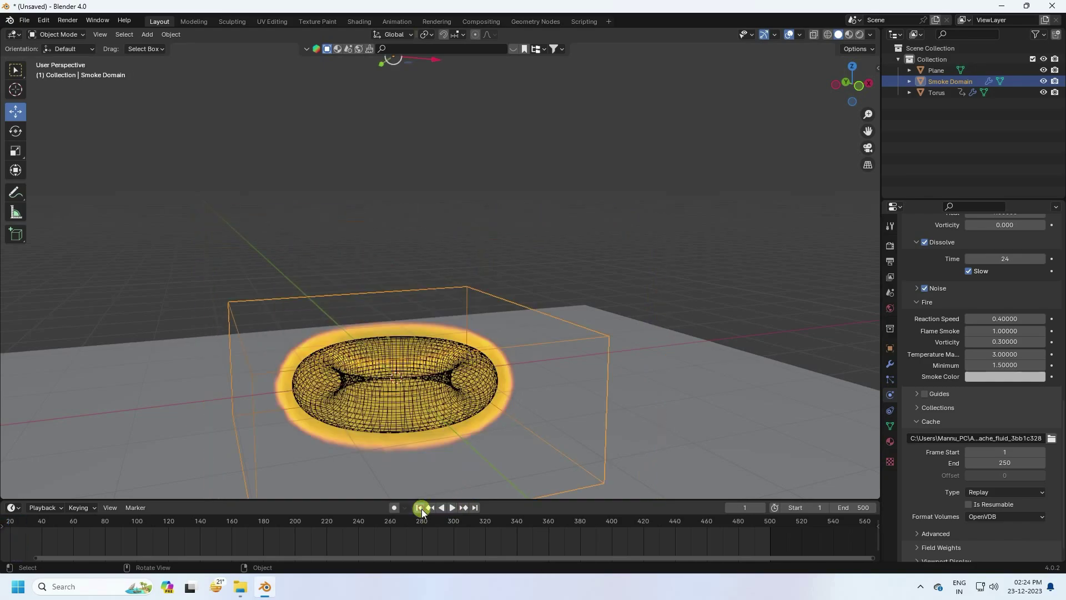
Add a Turbulence force field and set its strength to 0.02.
left_click(148, 34)
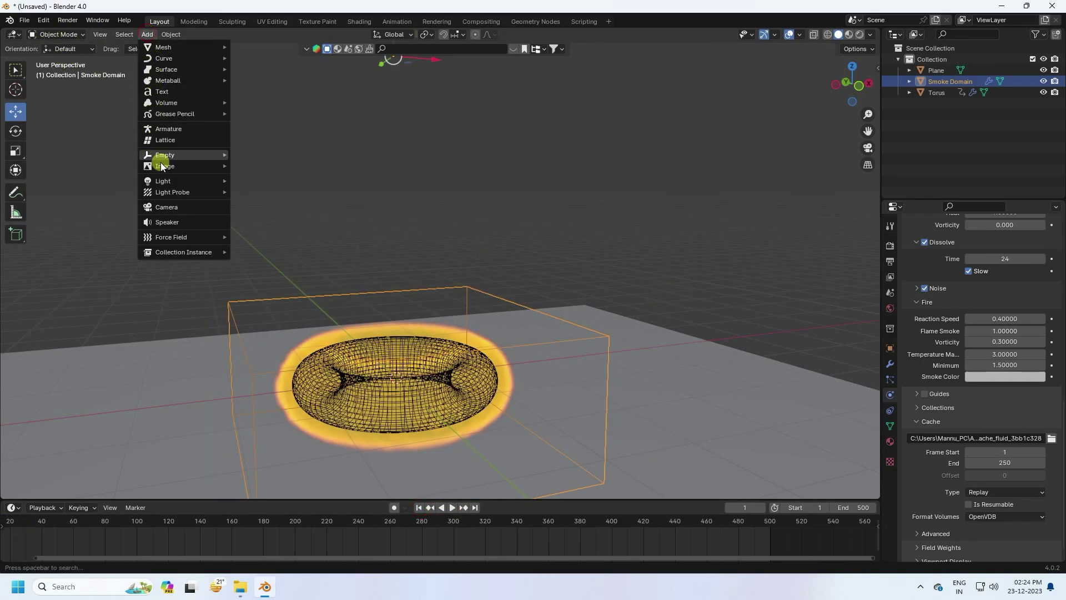
mouse_move(171, 236)
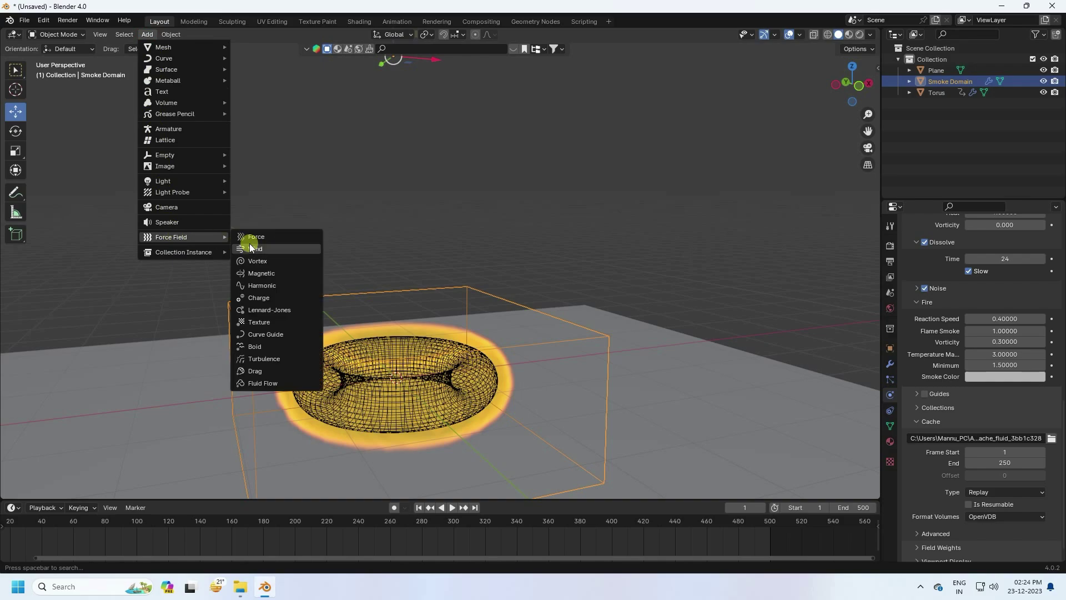
left_click(262, 360)
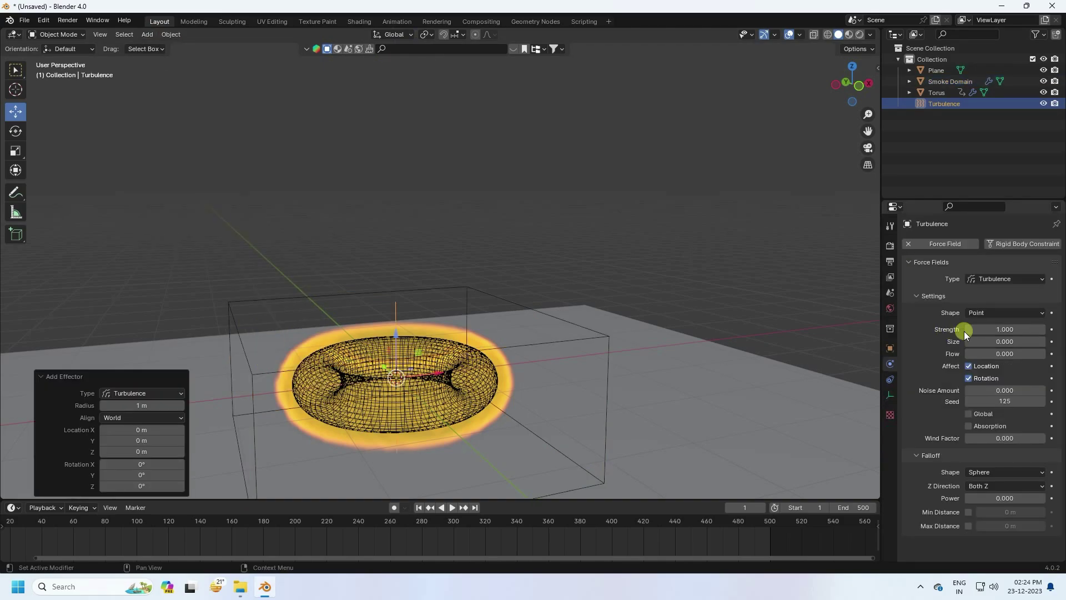
left_click(994, 331)
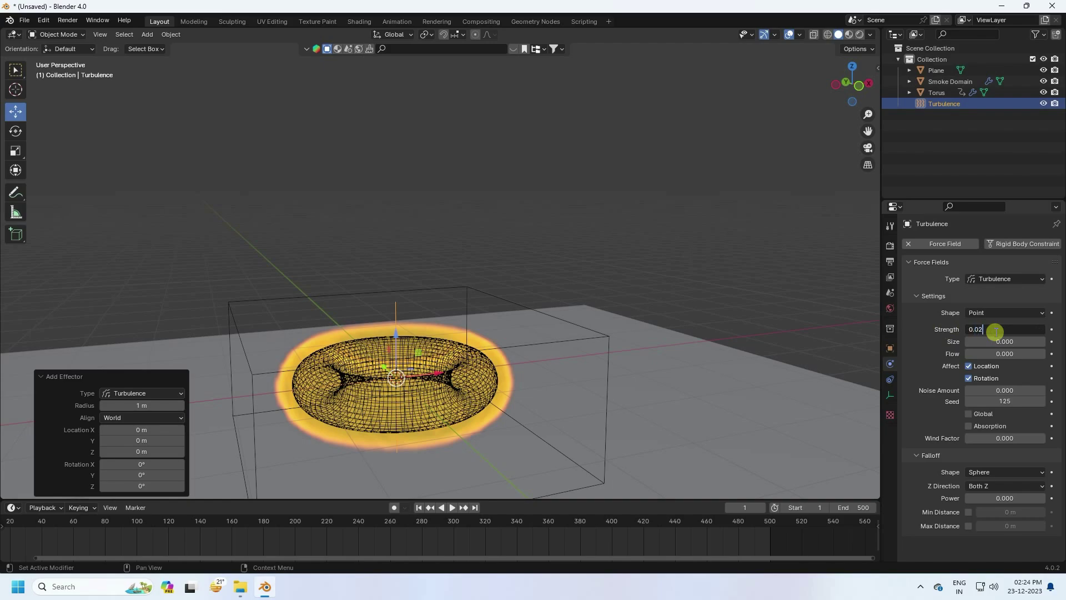
type("0.02")
key("Return")
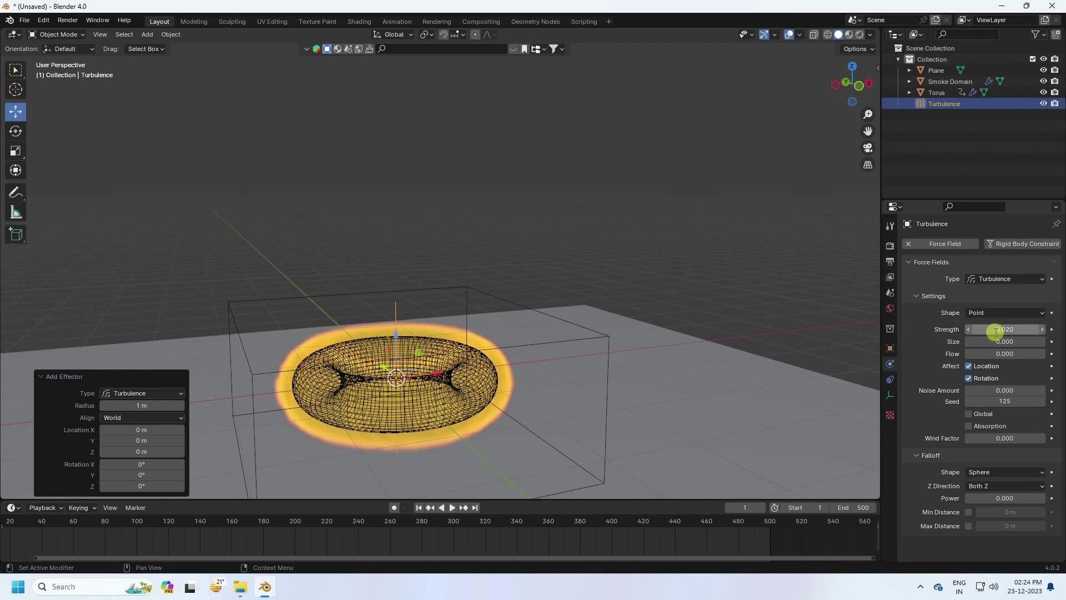
Reselect the Smoke Domain, preview the simulation playback, and rewind to frame 1.
left_click(939, 84)
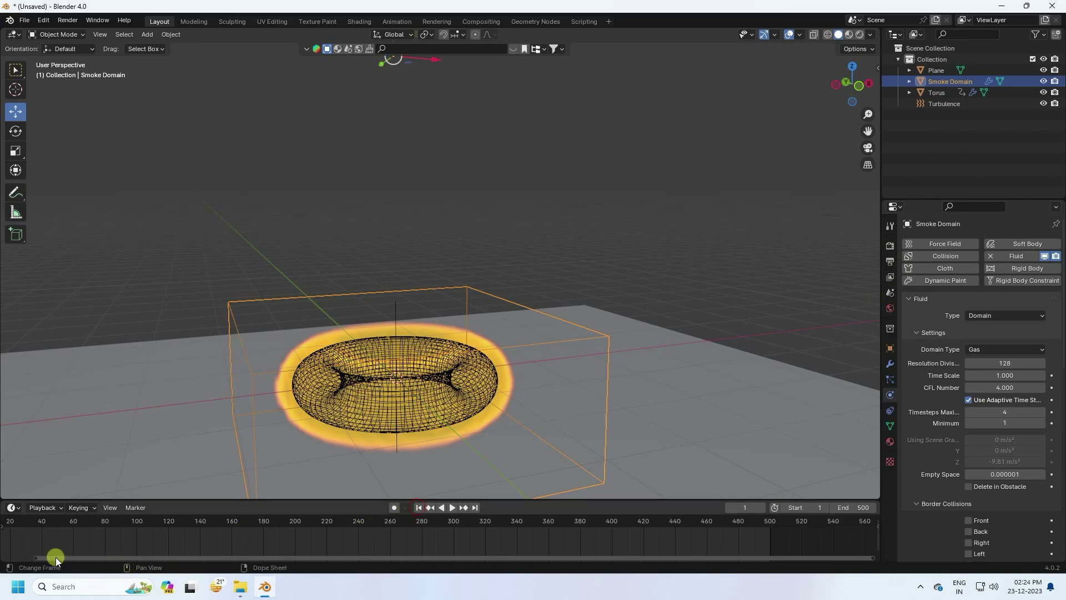
left_click_drag(39, 558, 6, 558)
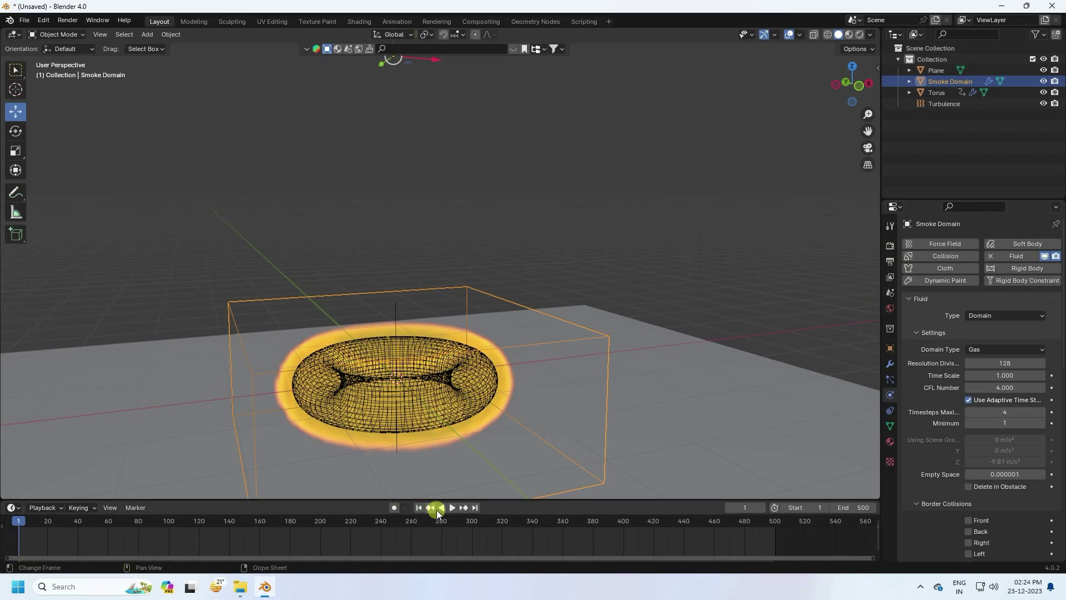
left_click(452, 507)
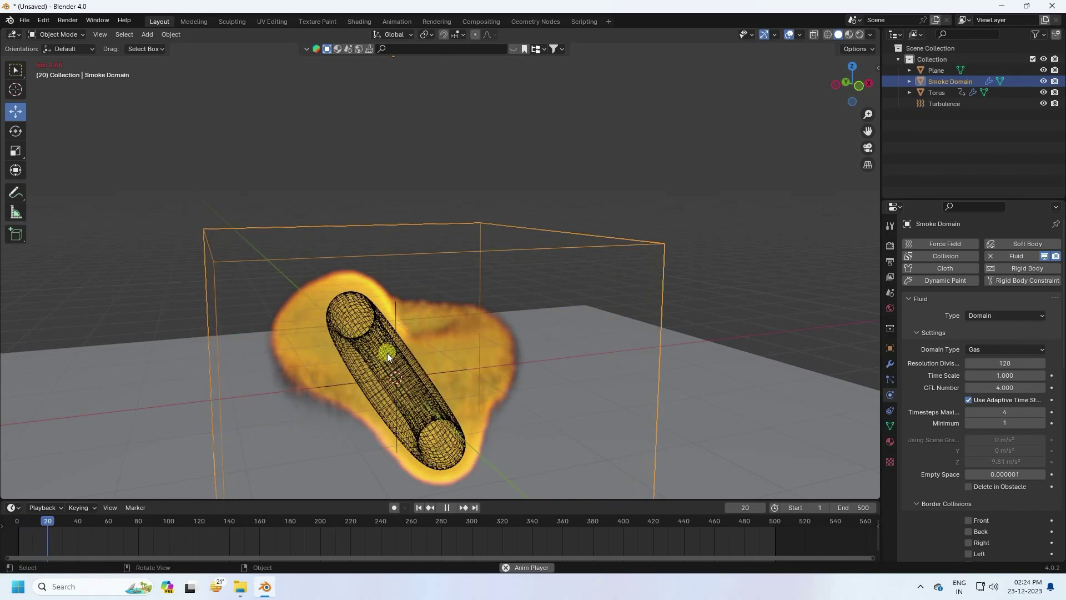
left_click(447, 508)
left_click(419, 508)
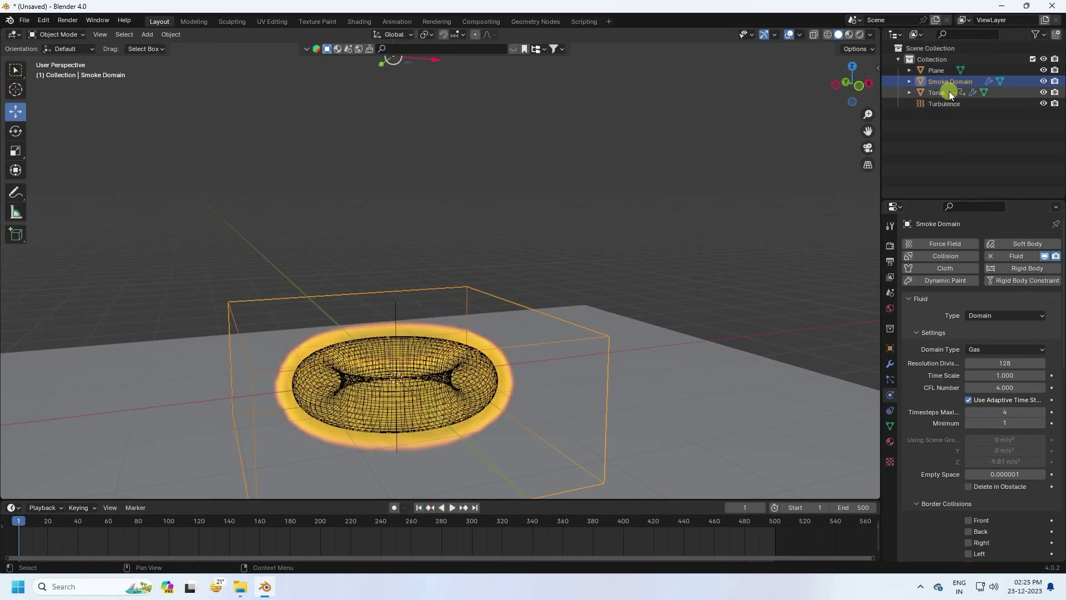
scroll(938, 410, "down", 15)
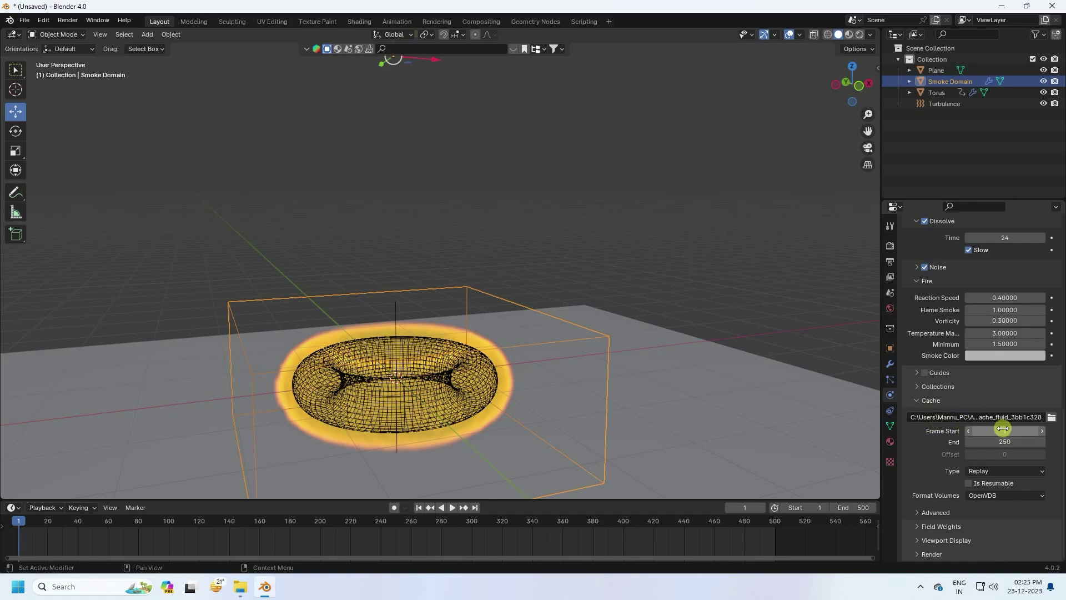
Point the smoke cache directory to a newly created Desktop folder 'New Folder(1)'.
left_click(1049, 417)
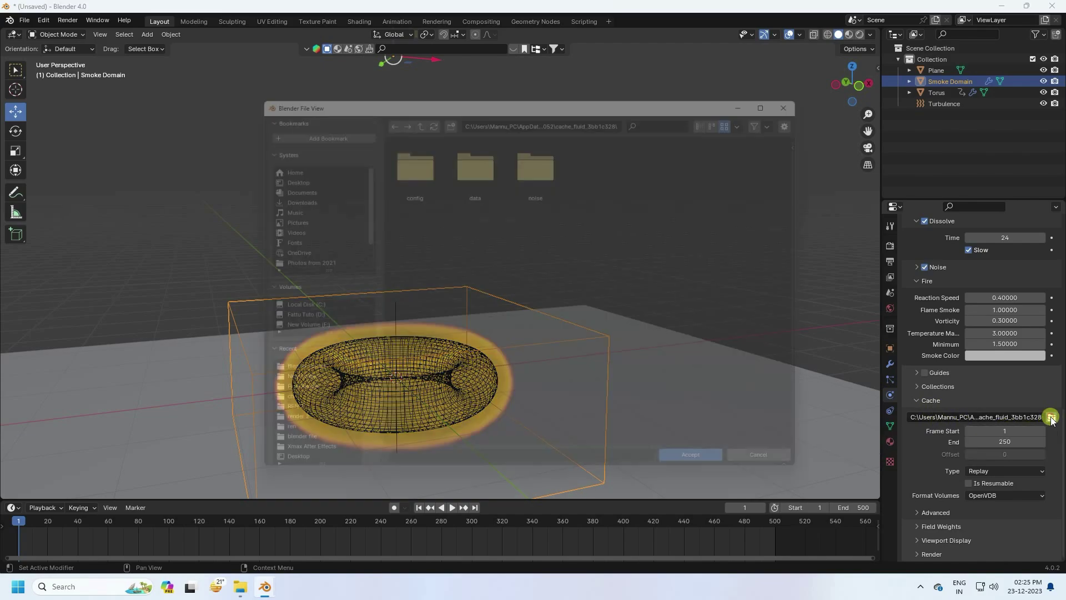
left_click(277, 172)
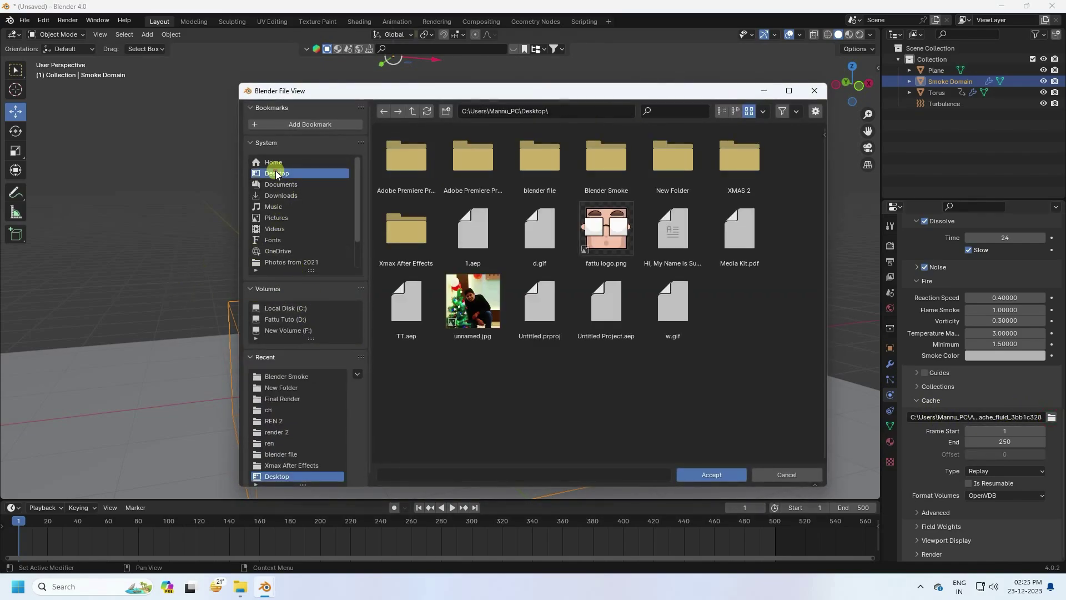
right_click(505, 376)
left_click(457, 412)
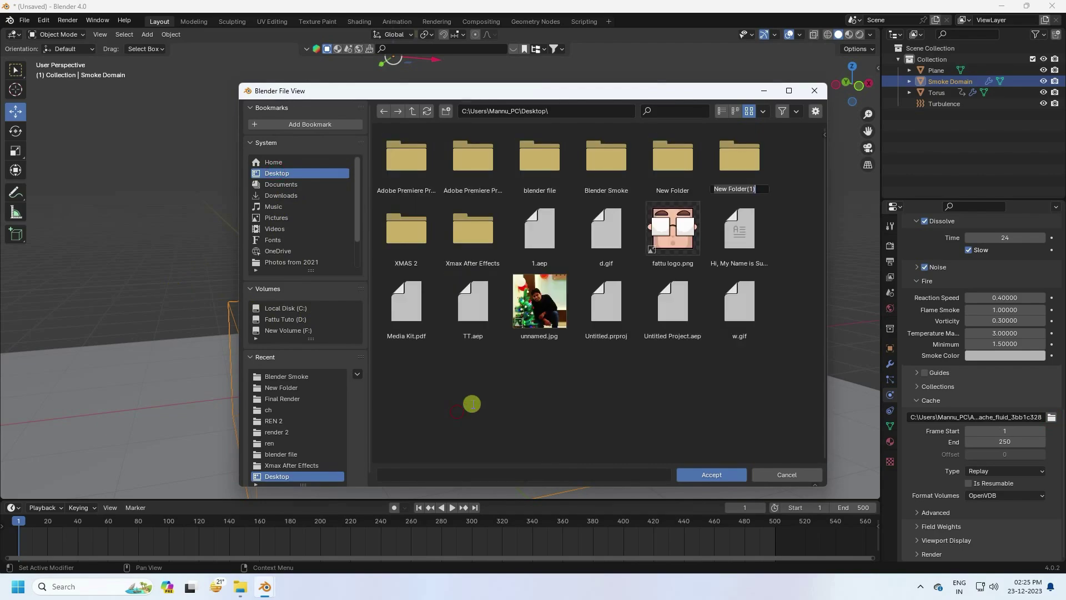
left_click(548, 372)
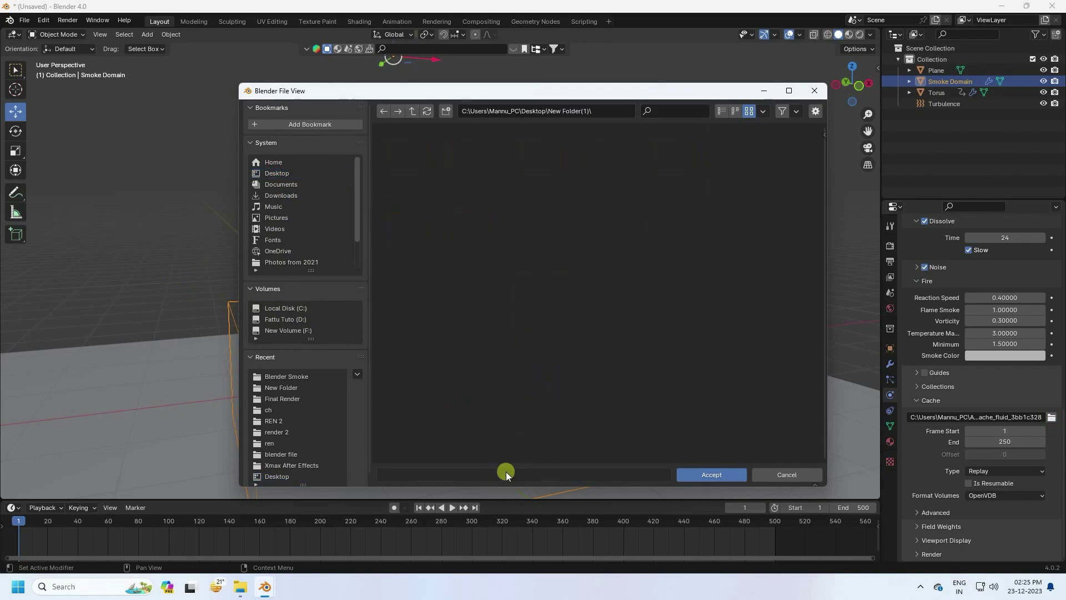
left_click(722, 479)
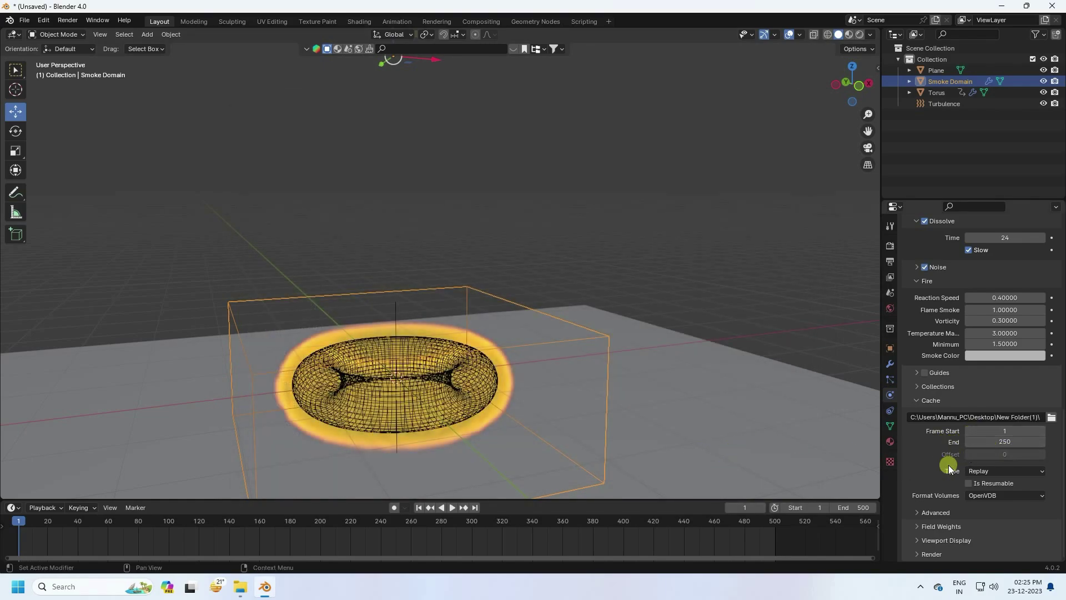
scroll(949, 466, "up", 15)
Keep the domain resolution at 256 and set the cache end frame to 100.
left_click(1006, 363)
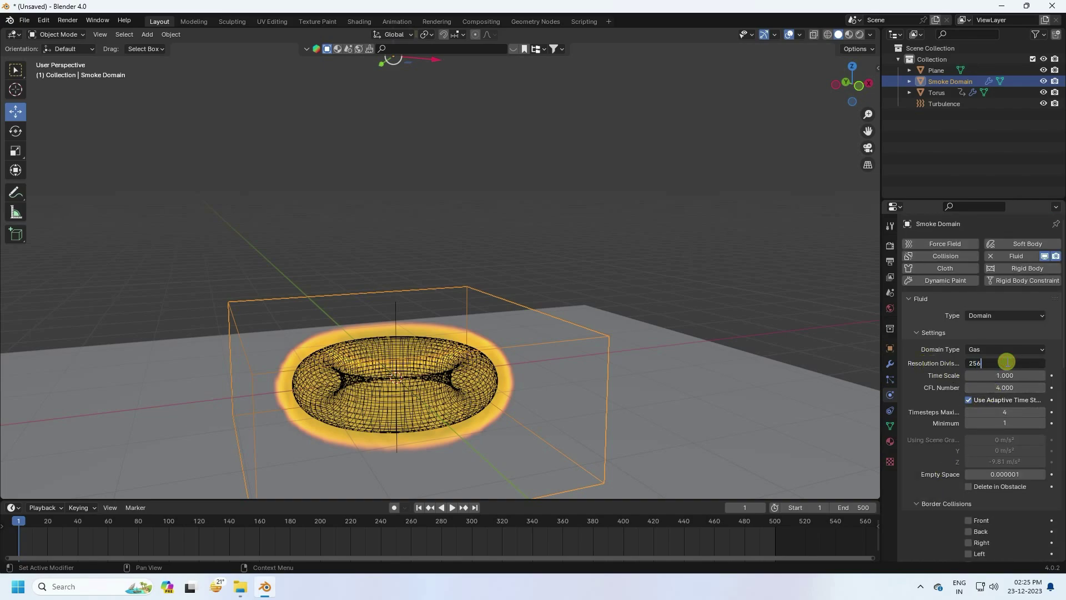
key("Return")
scroll(942, 400, "down", 15)
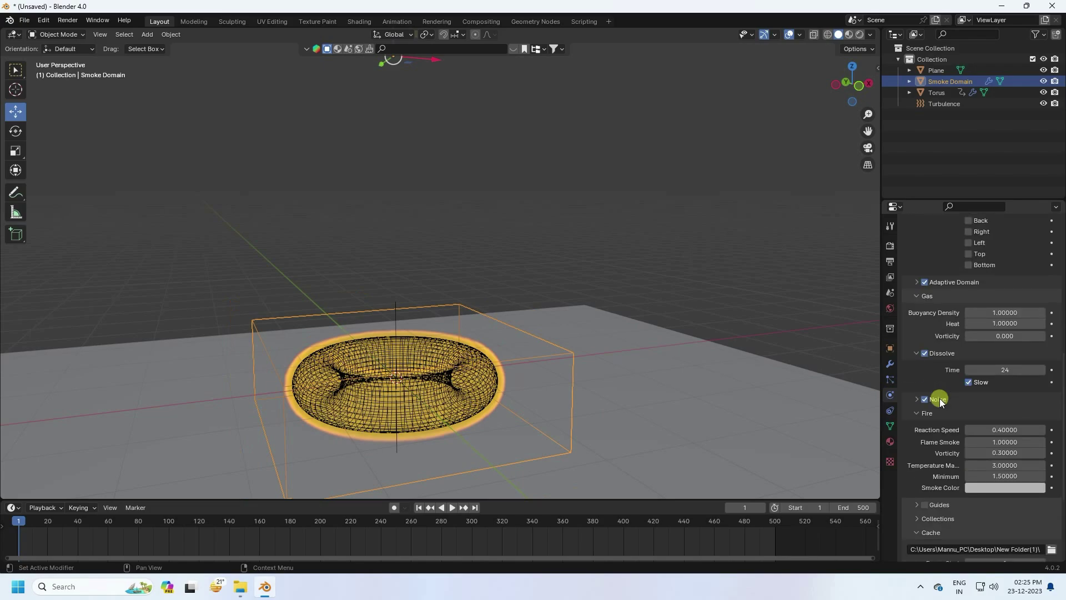
left_click(1000, 441)
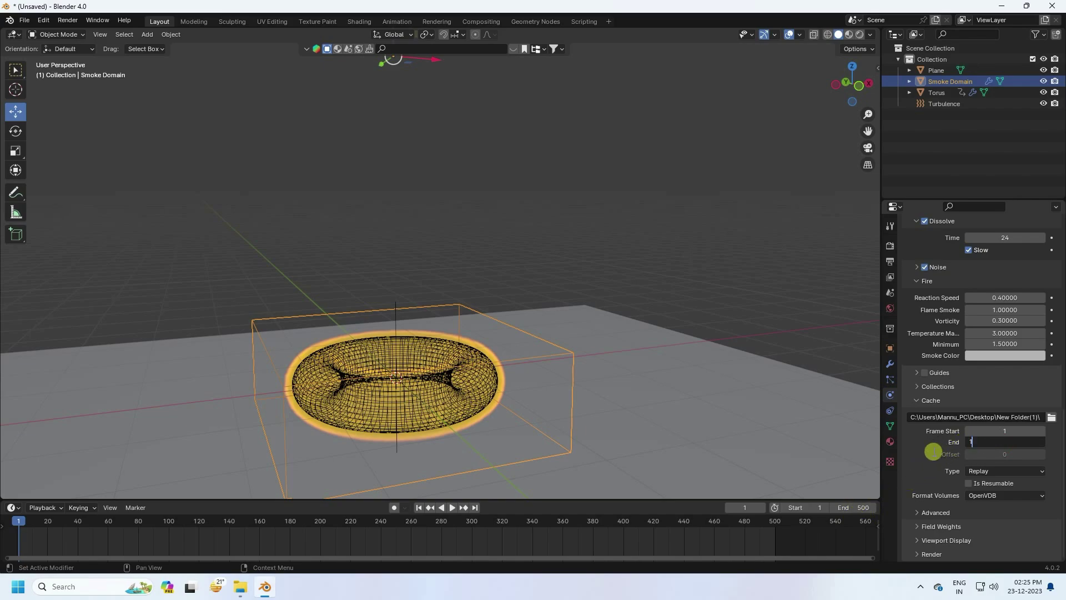
type("100")
key("Return")
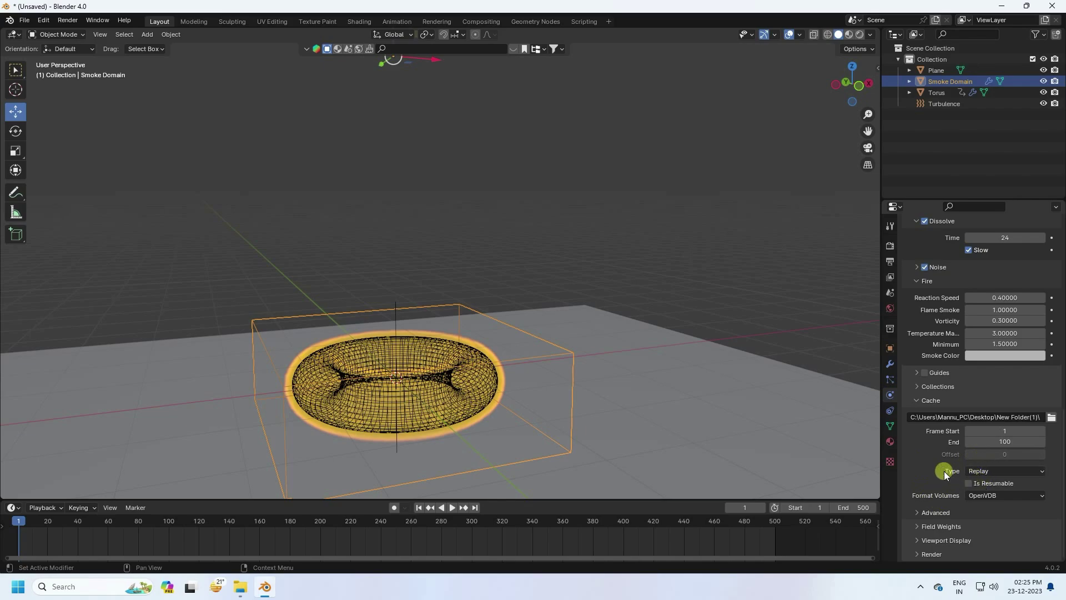
Change the cache type from Replay to All and start Bake All.
left_click(980, 471)
left_click(977, 508)
left_click(976, 515)
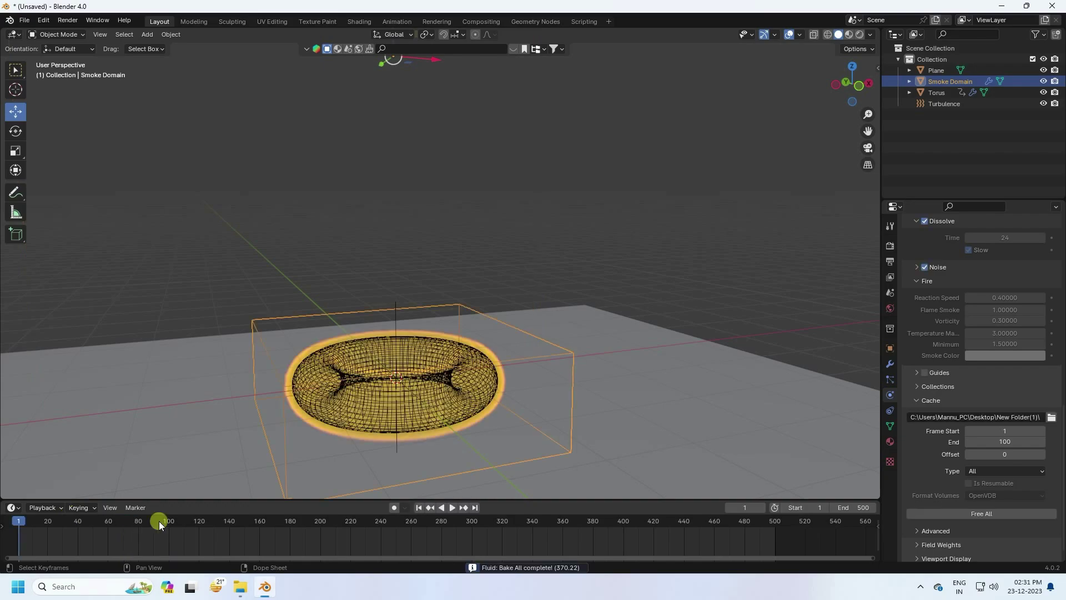
Jump to frame 92 of the baked simulation and orbit to see the torus edge-on.
left_click(159, 521)
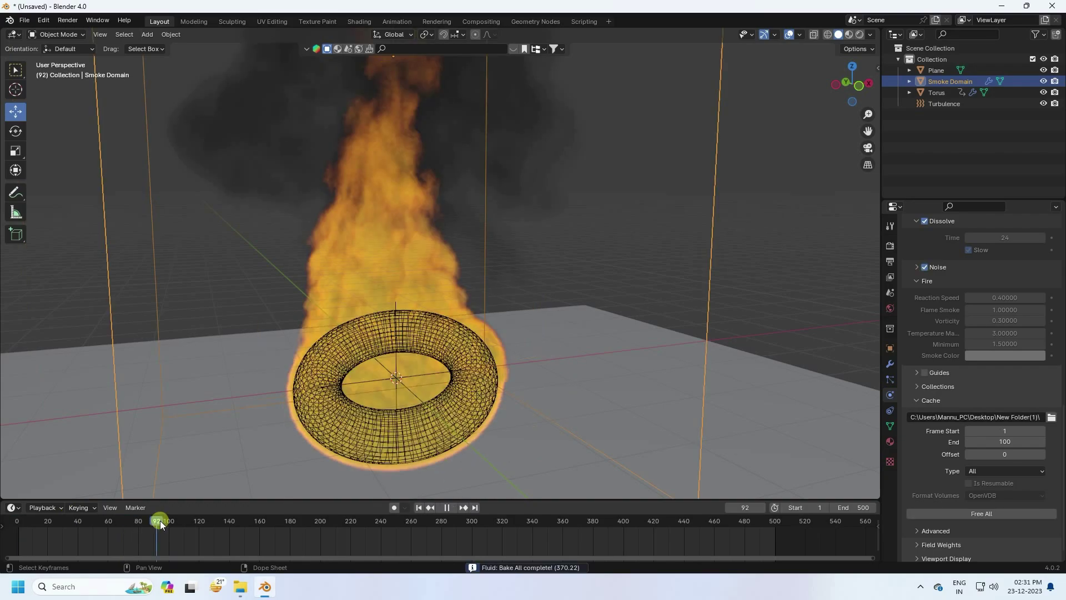
middle_click_drag(396, 368, 342, 325)
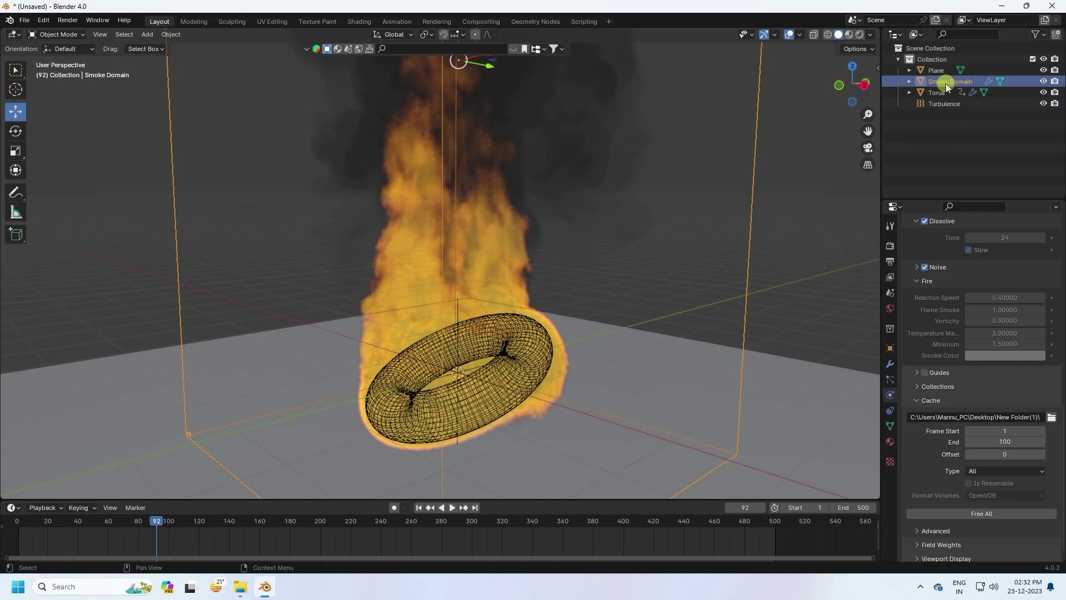
In the Shading workspace, switch the render engine to Cycles with GPU Compute.
left_click(358, 22)
middle_click_drag(523, 211, 555, 180)
left_click(891, 167)
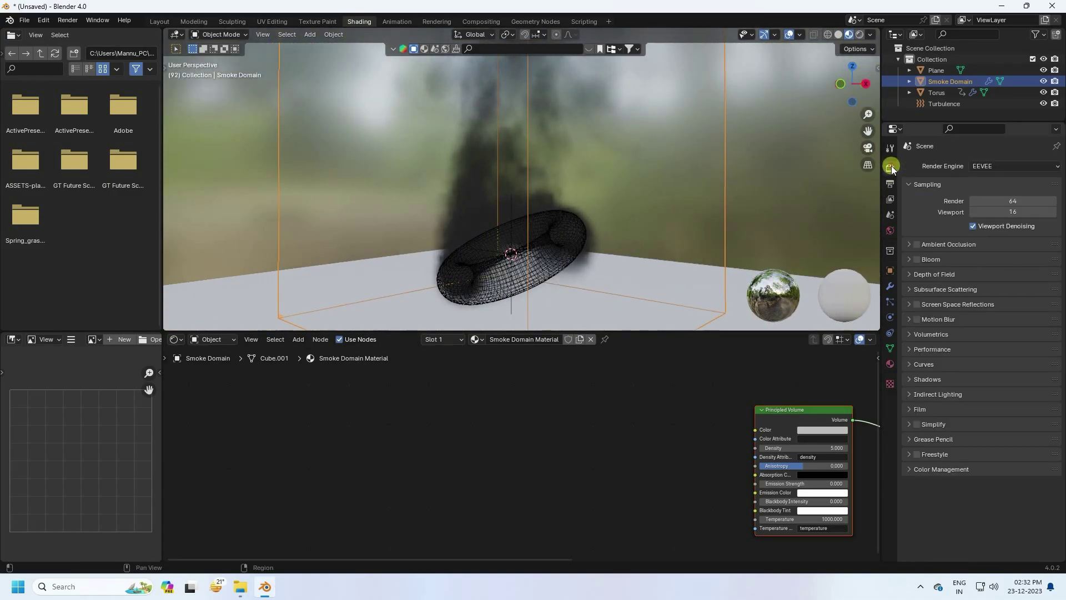
left_click(981, 165)
left_click(977, 201)
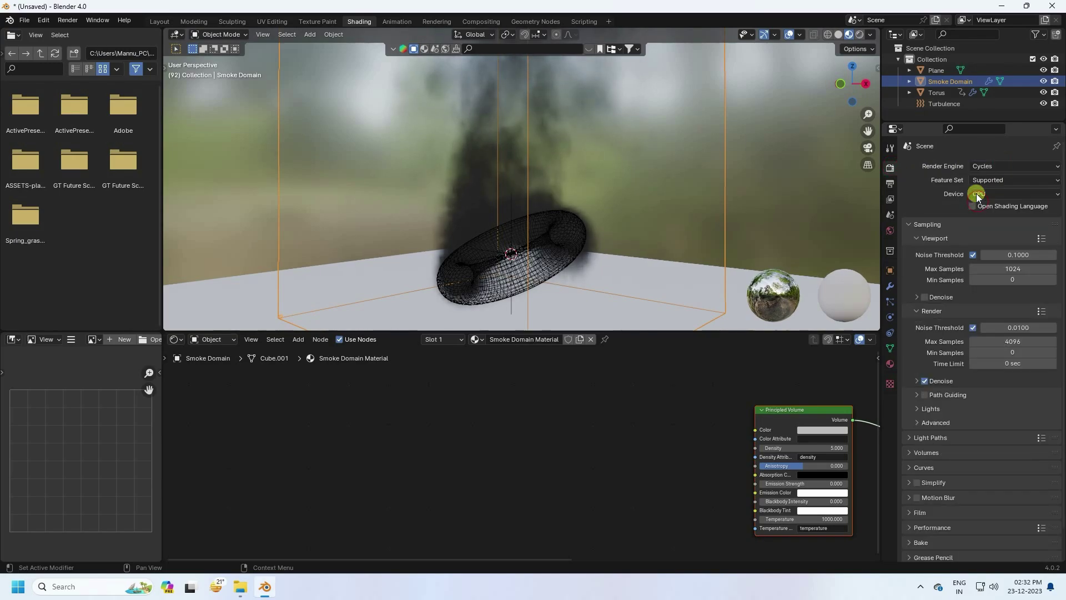
left_click(978, 194)
left_click(977, 215)
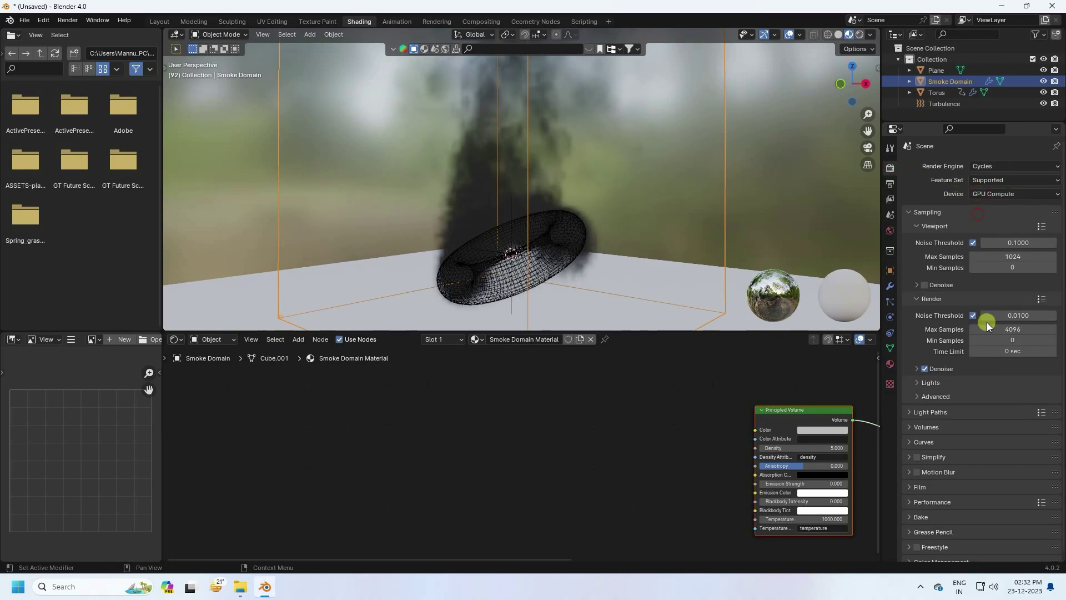
Set viewport samples to 256 and final render samples to 128.
left_click(997, 329)
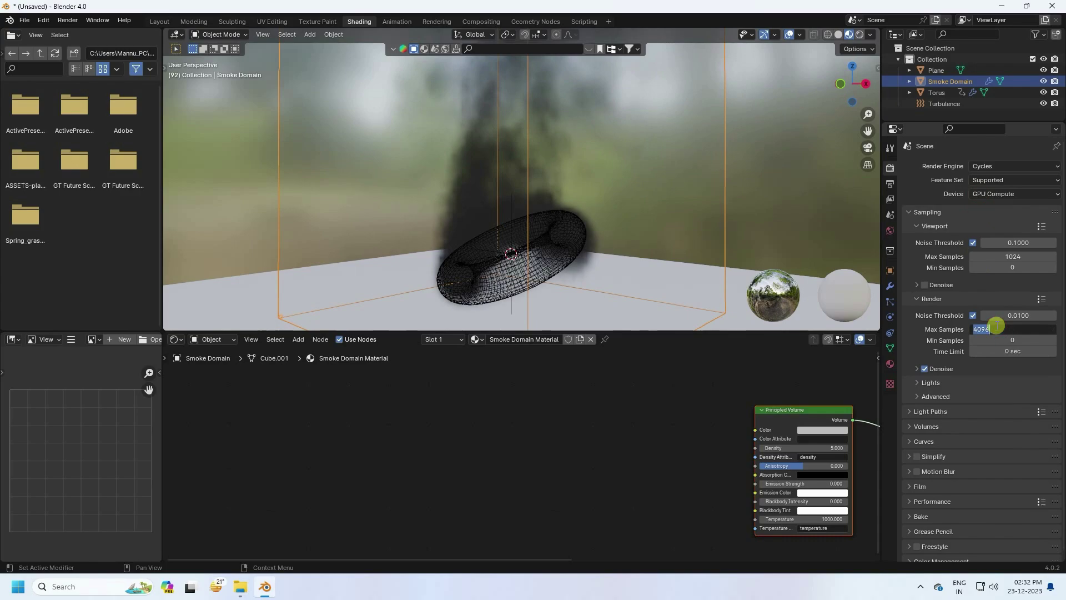
key("Return")
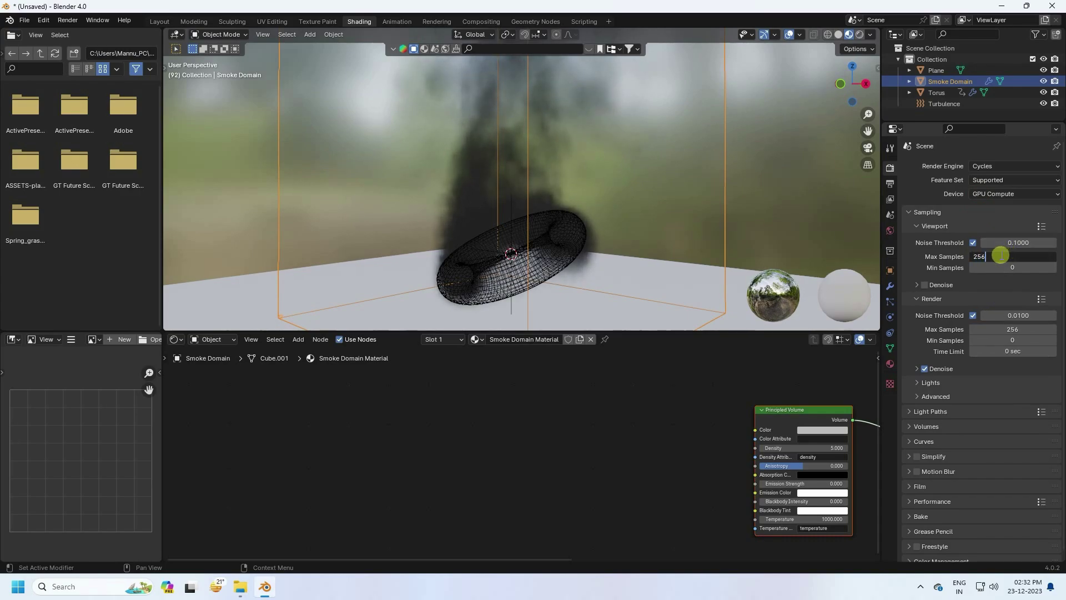
left_click(1001, 256)
type("256")
key("Return")
left_click(996, 330)
type("128")
key("Return")
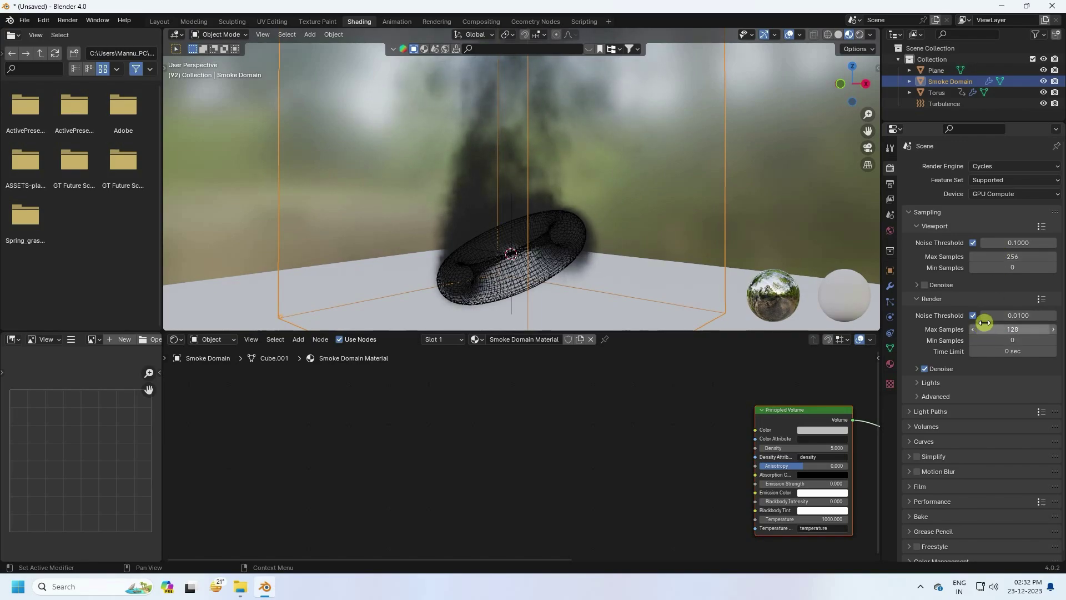
Set the World background colour to black.
middle_click_drag(711, 382, 542, 358)
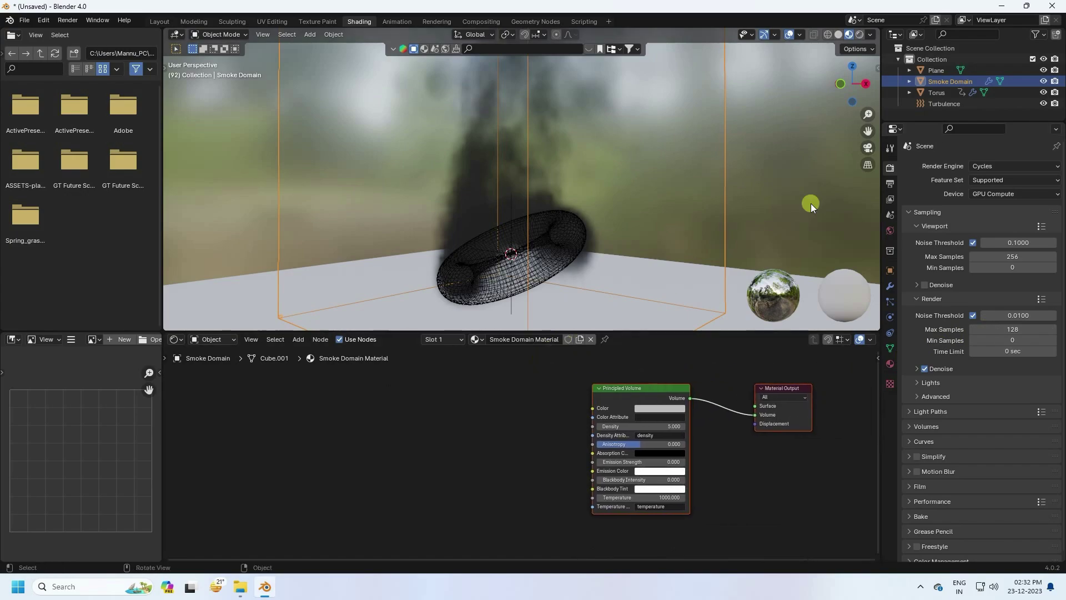
left_click(890, 230)
left_click(994, 239)
left_click_drag(1035, 77, 1036, 158)
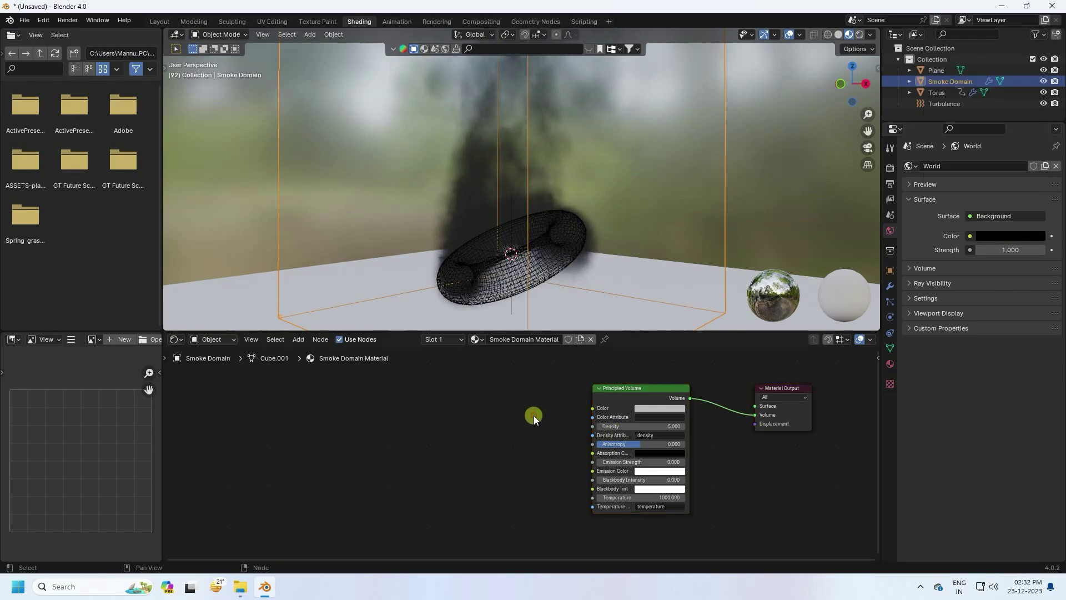
scroll(534, 415, "up", 3)
middle_click_drag(572, 404, 510, 424)
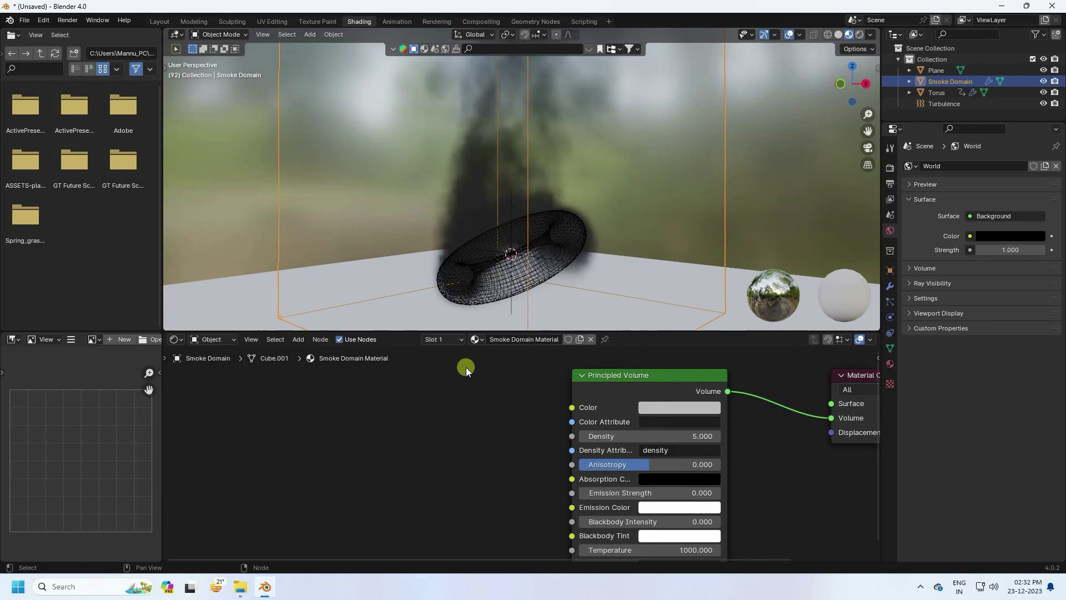
Back in Layout, add a camera and move it back along Y and up along Z.
left_click(159, 23)
scroll(365, 249, "down", 3)
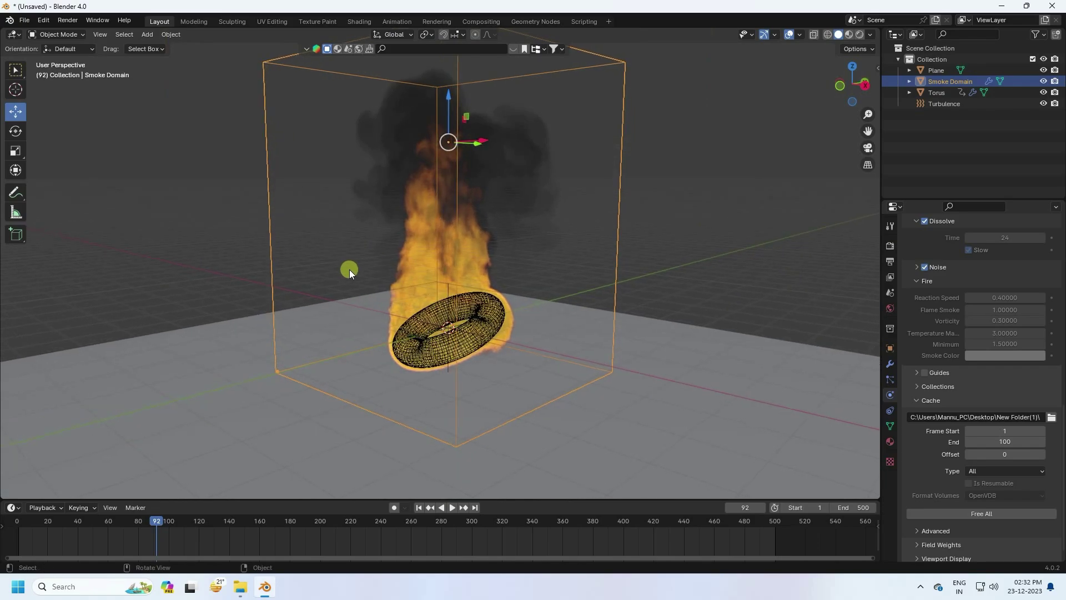
left_click(349, 268)
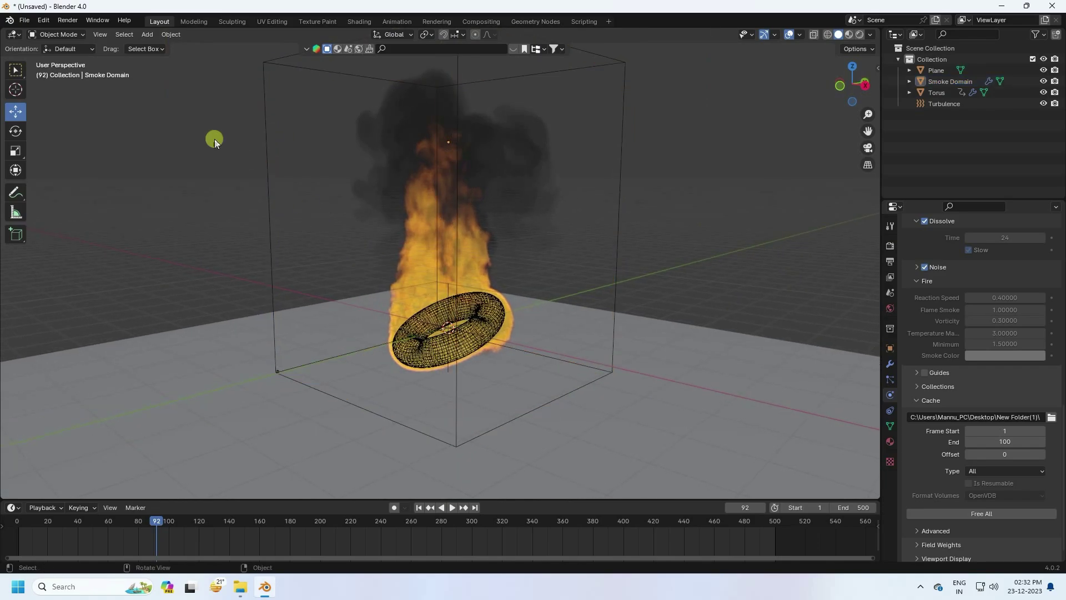
left_click(149, 35)
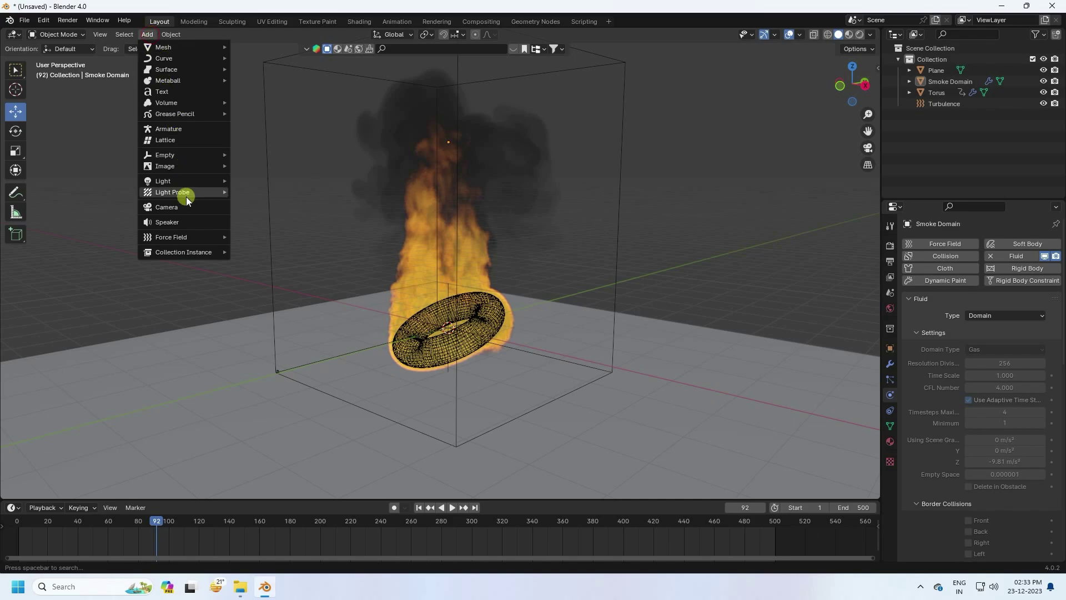
left_click(180, 208)
scroll(306, 239, "down", 5)
middle_click_drag(305, 239, 445, 298)
left_click_drag(480, 280, 292, 306)
left_click_drag(255, 265, 254, 240)
Set the camera rotation to 90/0/0 and view through the camera.
left_click(947, 73)
left_click(890, 348)
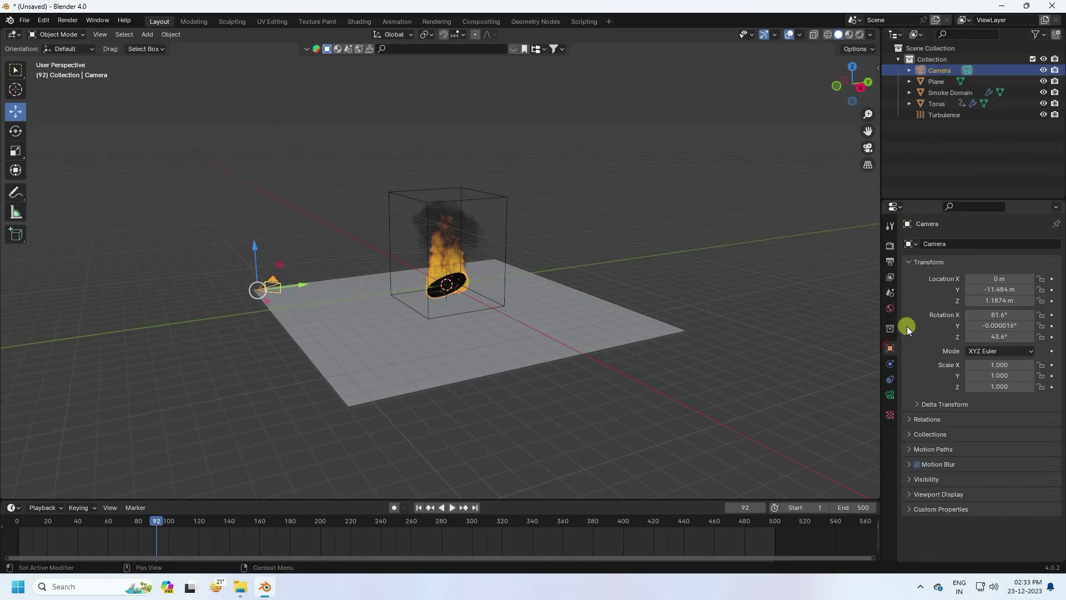
left_click(995, 316)
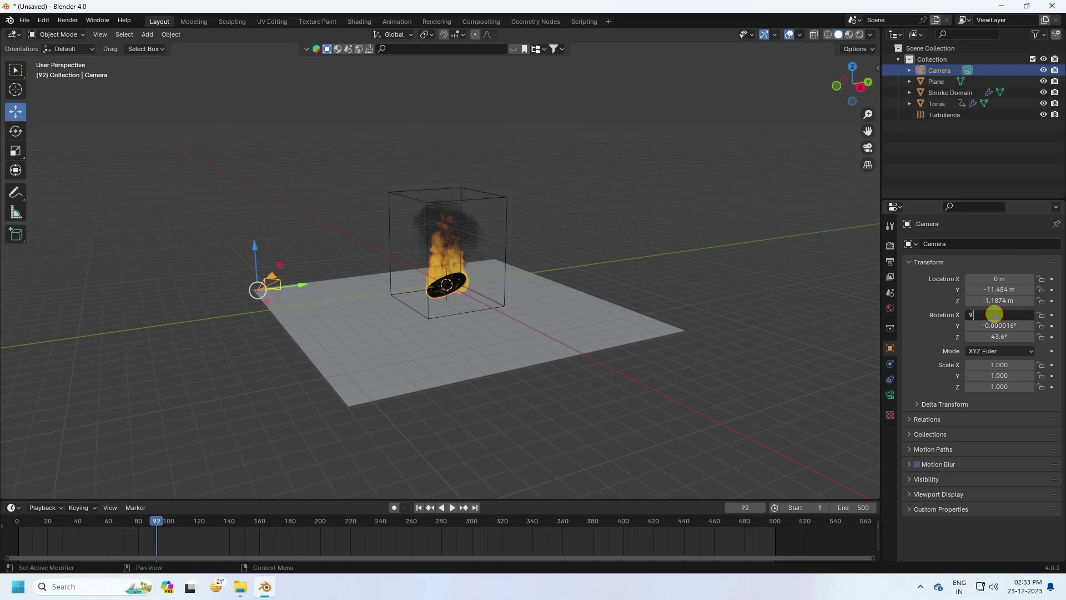
left_click(984, 325)
type("0")
key("Return")
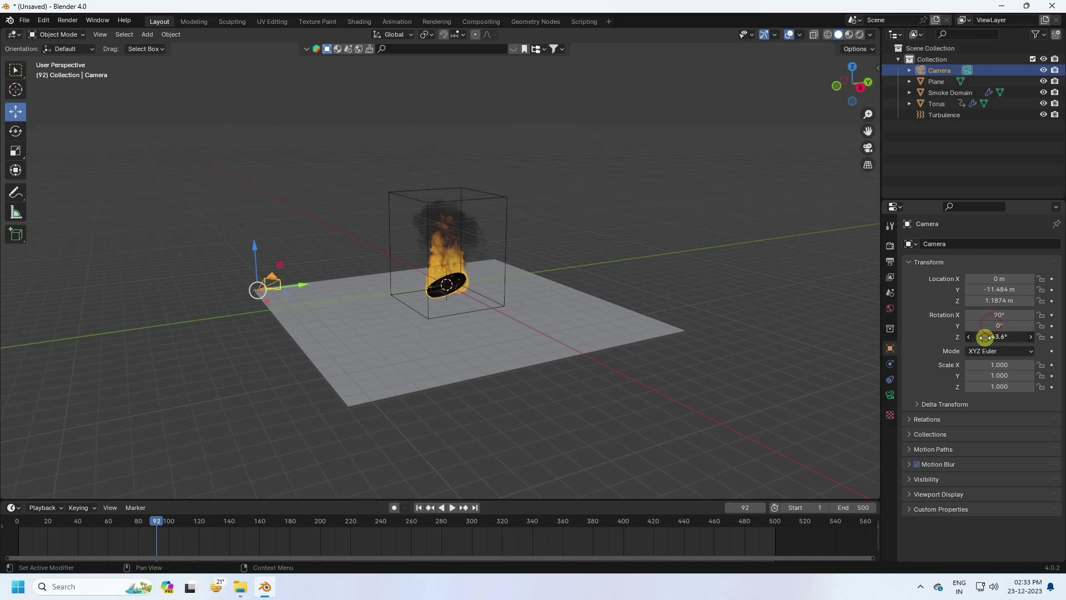
left_click(984, 337)
type("0")
key("Return")
key("KP_0")
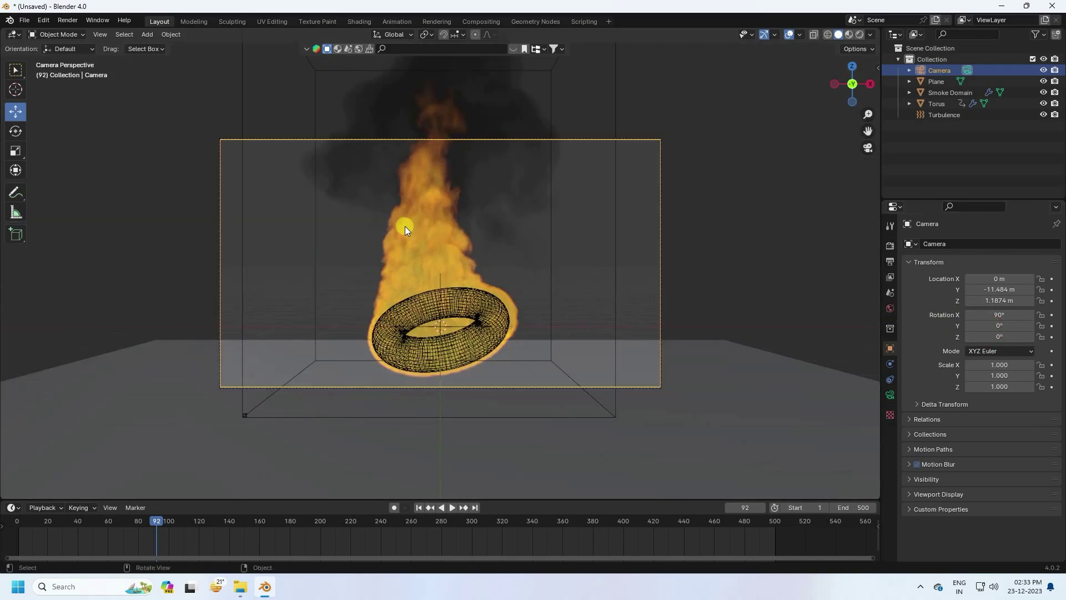
Set the camera location to Y −17 m and Z about 2 m.
left_click(985, 289)
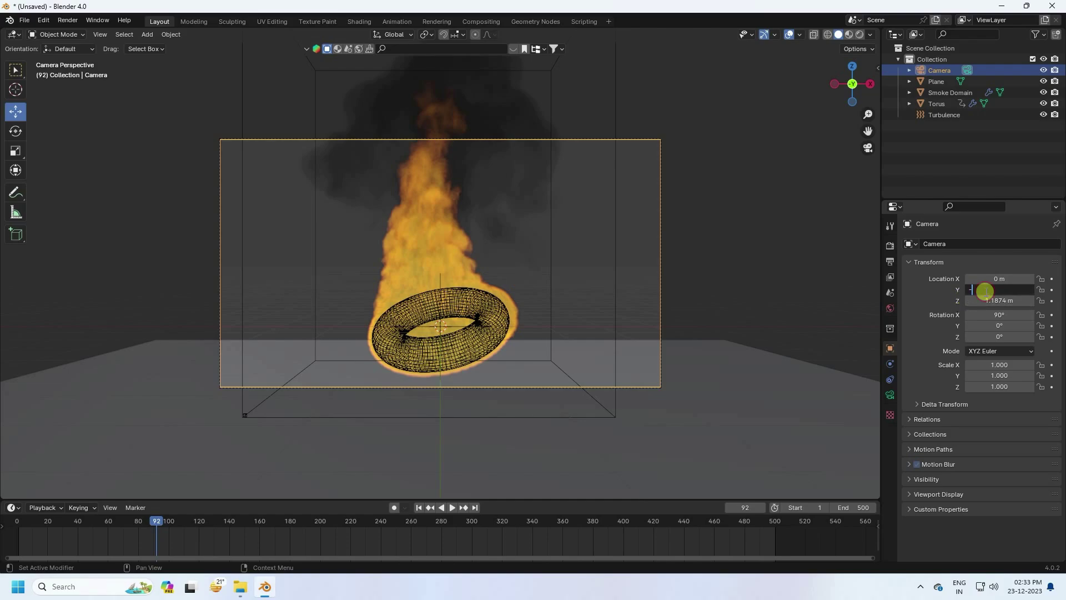
type("-17")
key("Return")
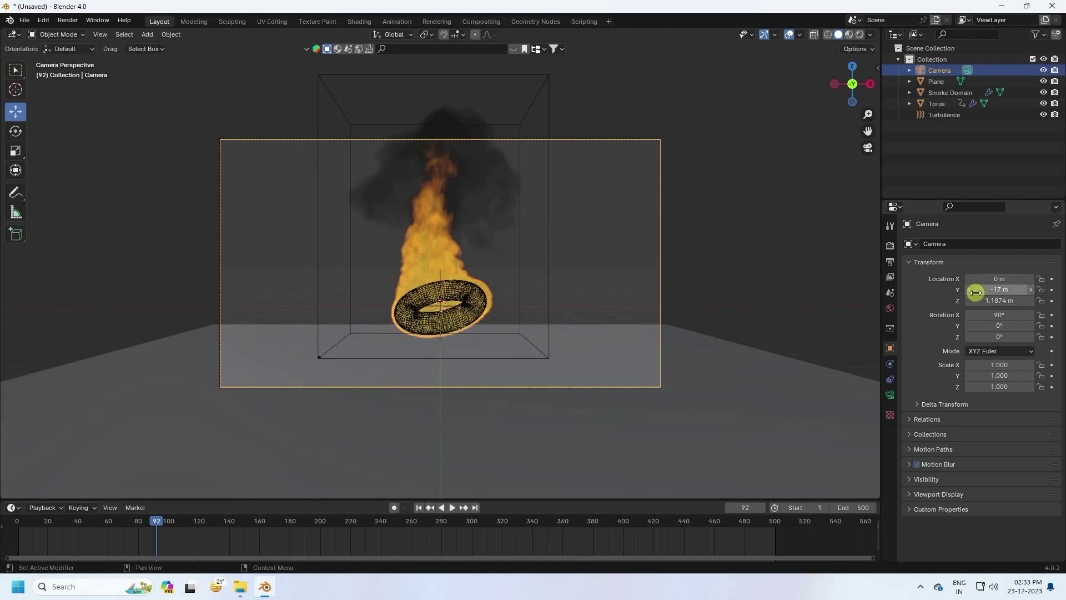
left_click_drag(994, 300, 189, 302)
left_click_drag(993, 300, 995, 300)
scroll(428, 298, "up", 4)
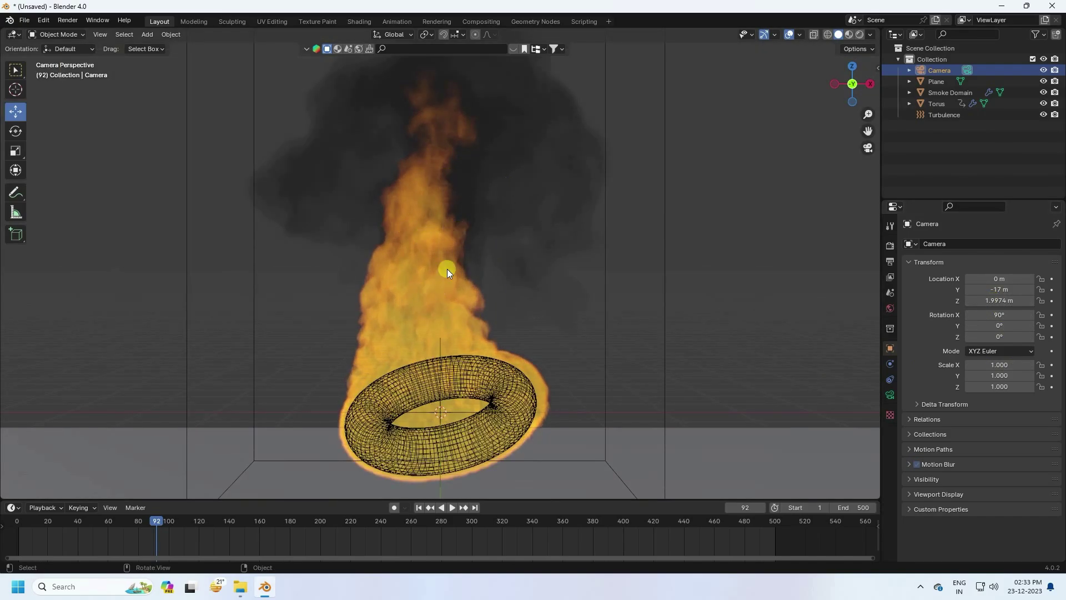
scroll(444, 266, "down", 3)
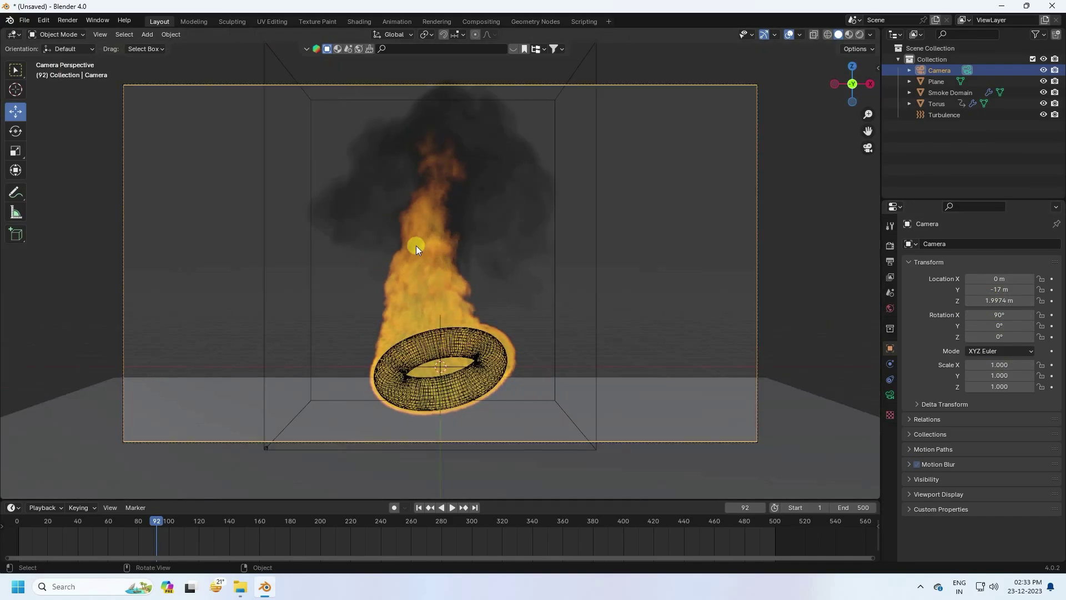
middle_click_drag(322, 211, 331, 244)
scroll(412, 281, "down", 3)
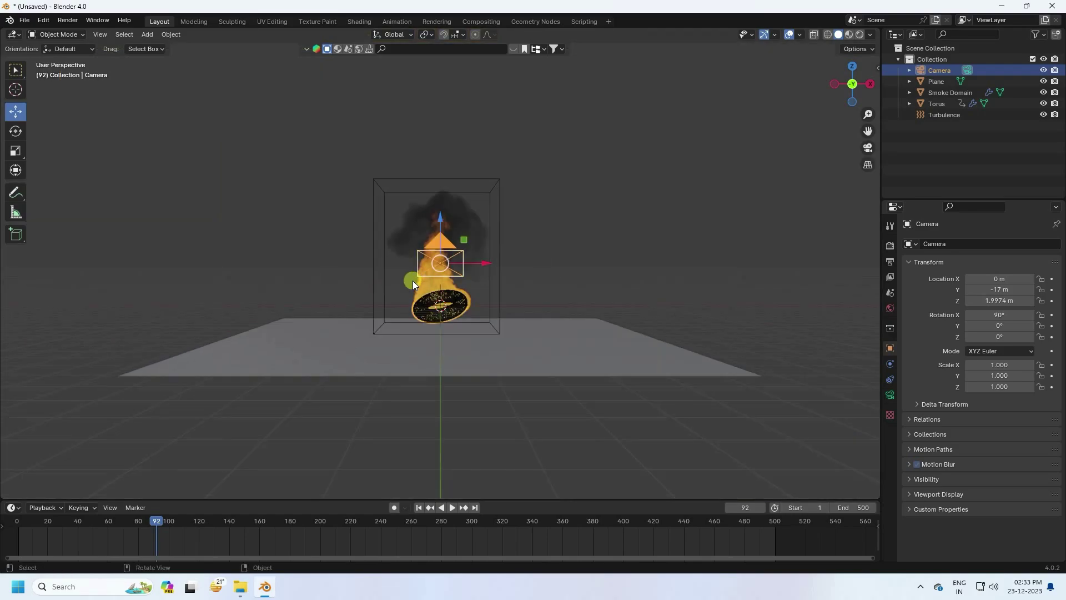
middle_click_drag(412, 281, 388, 265)
Add a Sun light, lift it above the scene, shift it along X, and tilt it on Y.
left_click(150, 36)
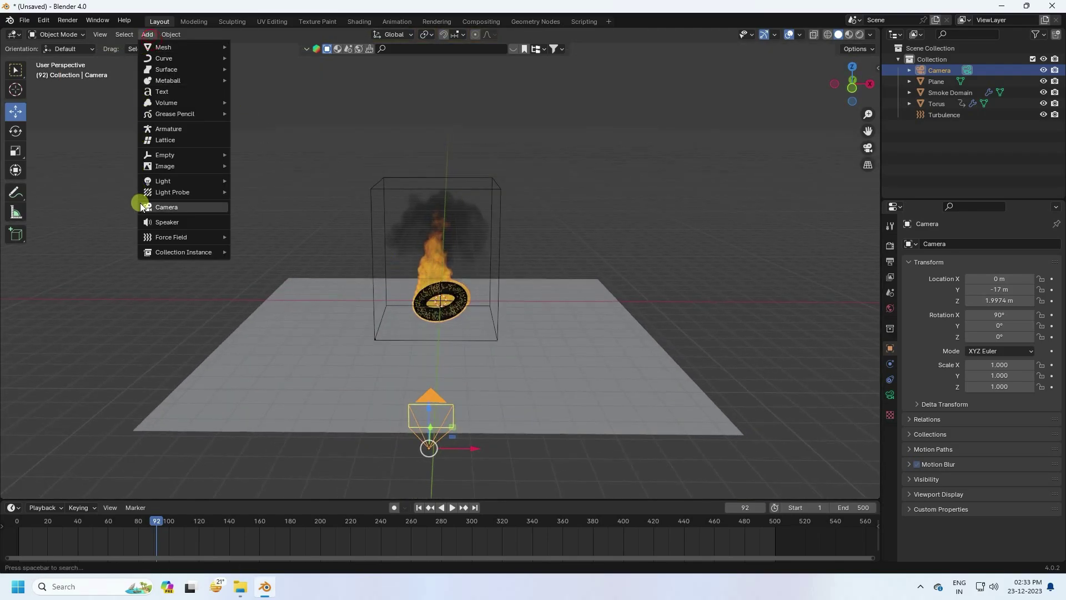
mouse_move(155, 179)
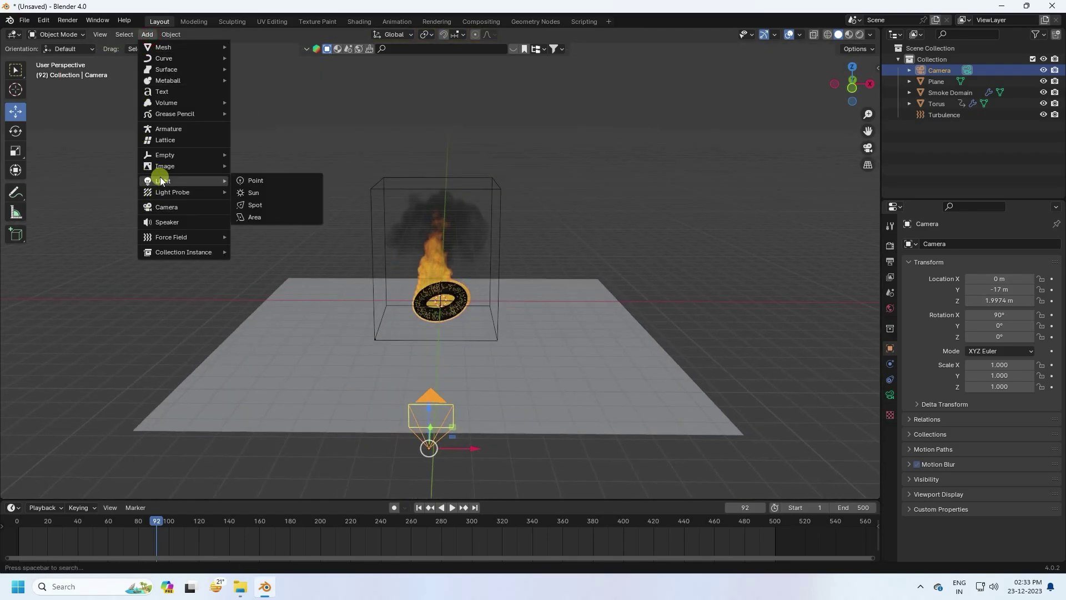
left_click(257, 192)
left_click_drag(439, 258, 556, 160)
middle_click_drag(555, 160, 520, 183)
left_click(16, 131)
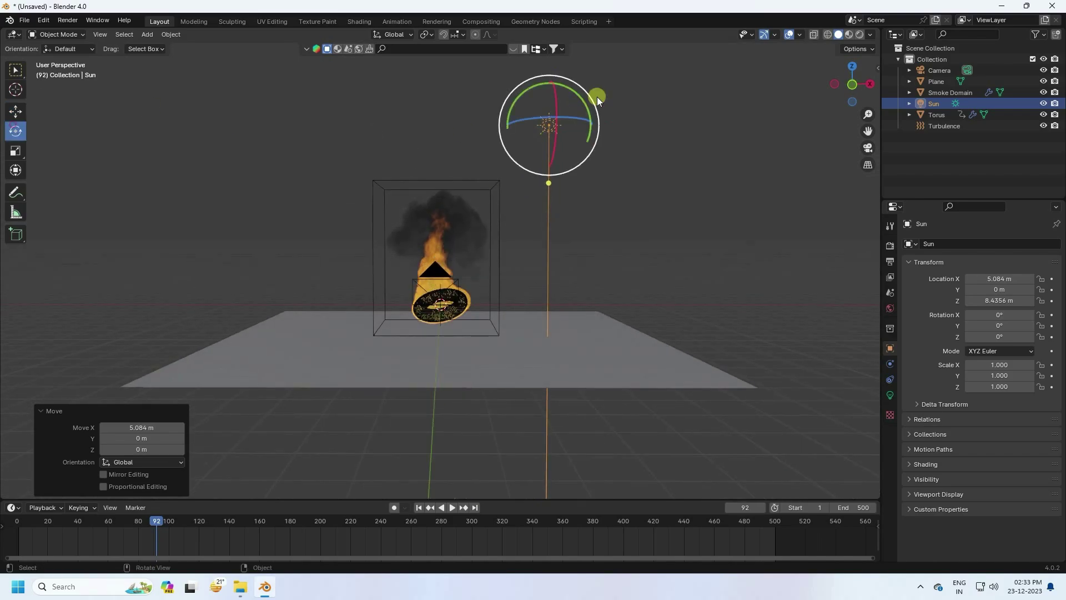
left_click_drag(579, 98, 616, 126)
left_click(15, 111)
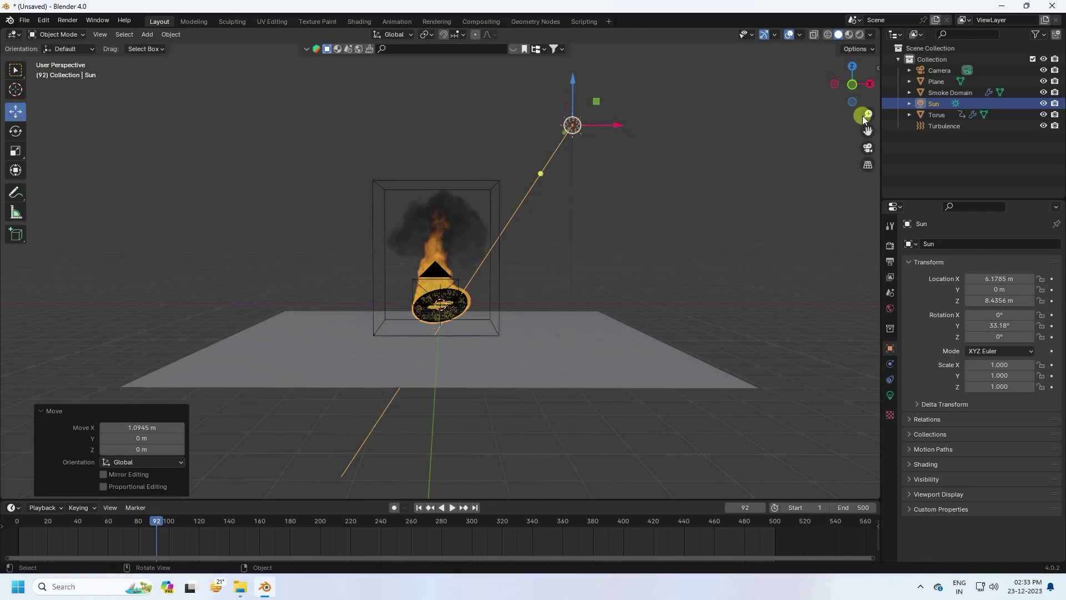
Make the sun colour orange with Hue 0.024 and Saturation 1.
left_click(936, 103)
left_click(891, 394)
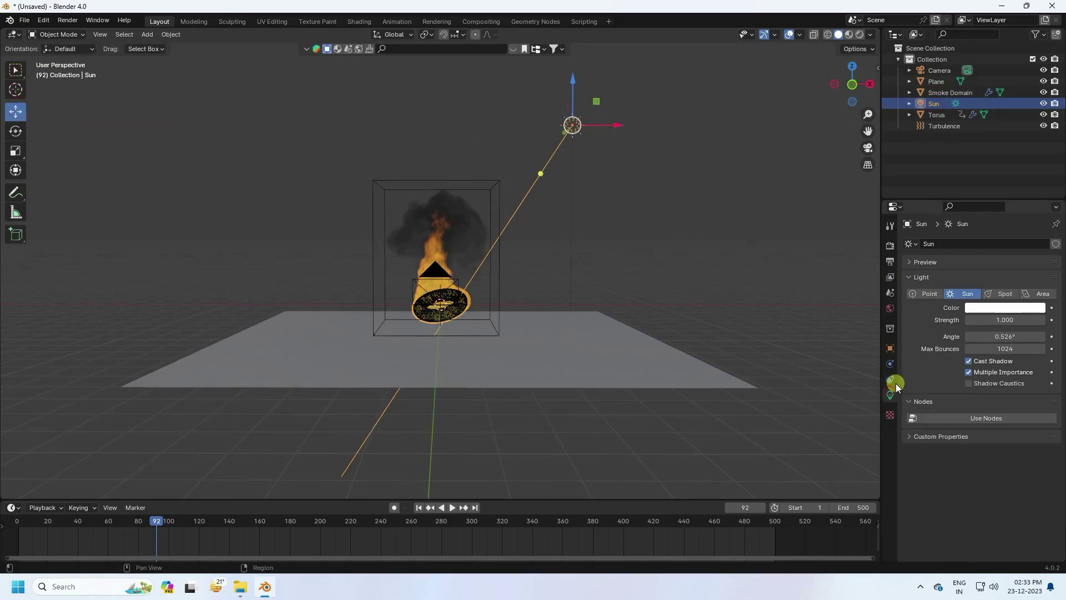
left_click(981, 309)
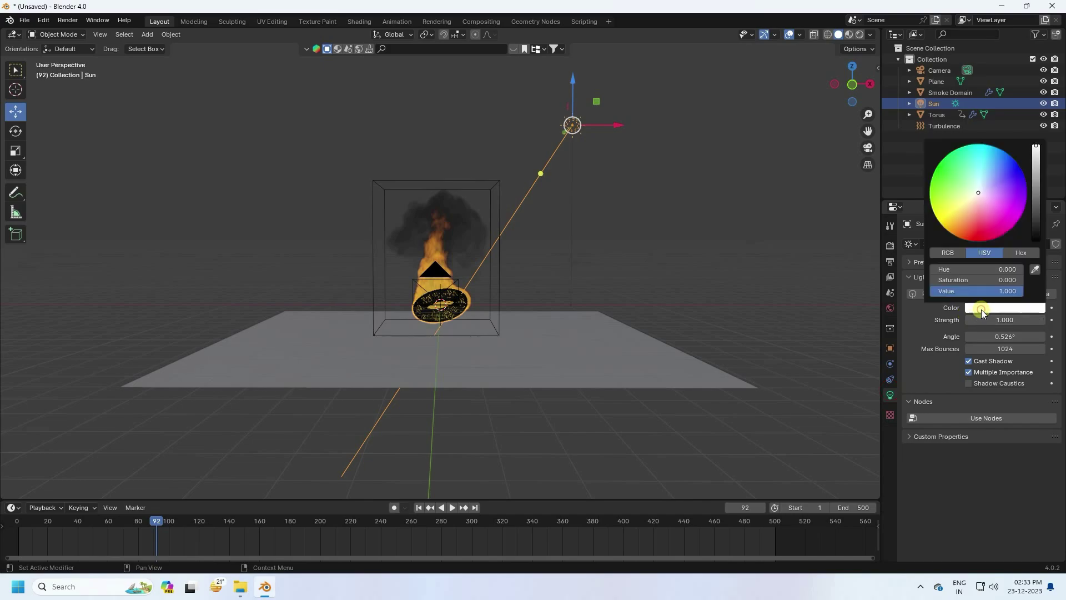
left_click(961, 269)
type("0.")
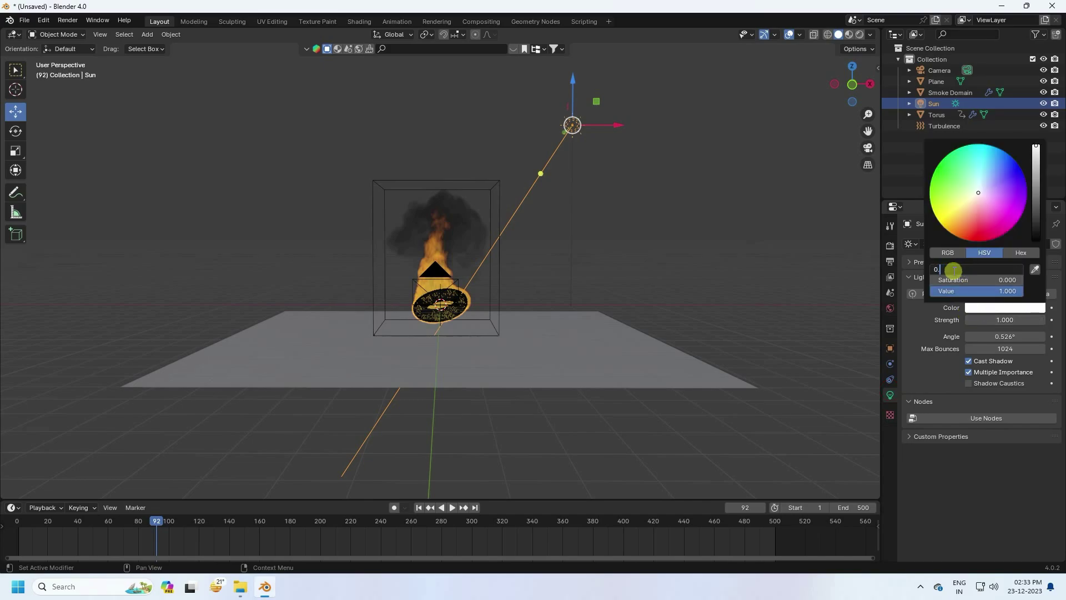
type("24")
key("Return")
left_click(947, 280)
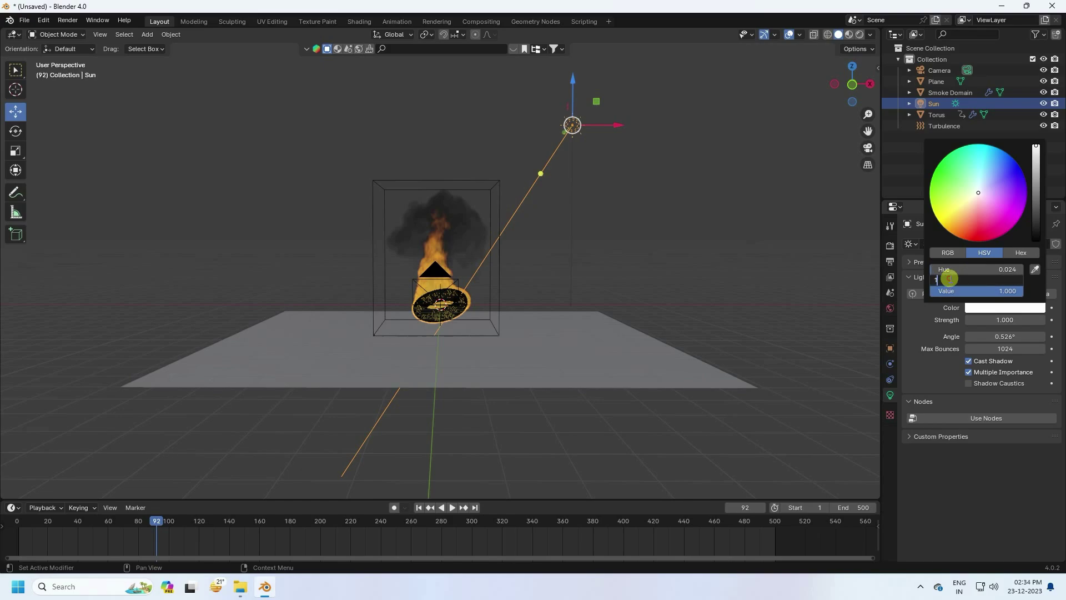
type("1")
key("Return")
Set the sun strength to 2 and deselect it.
left_click(994, 319)
type("2")
key("Return")
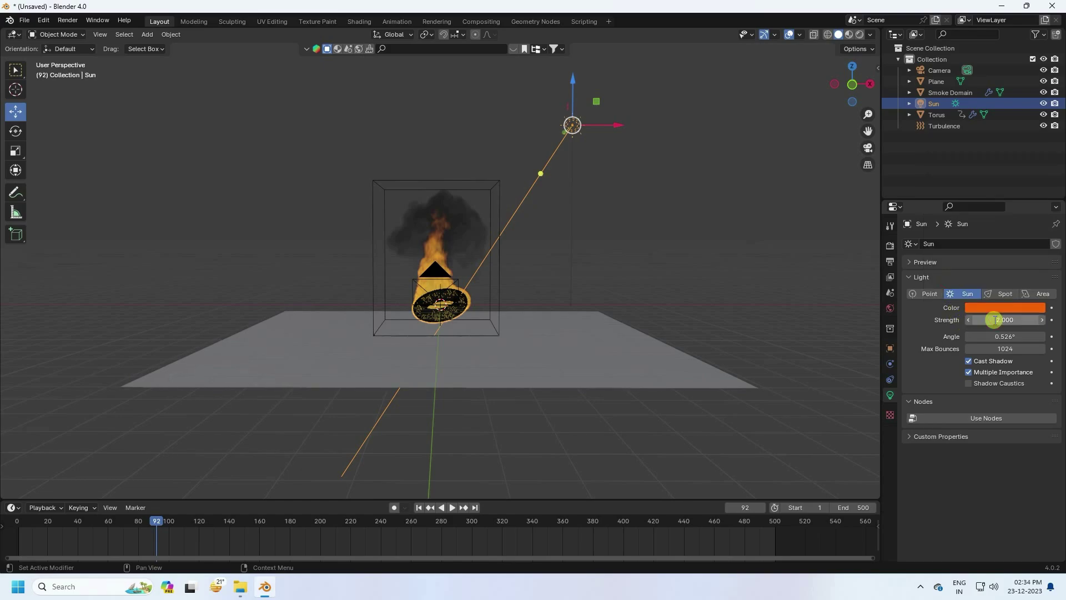
left_click(316, 109)
left_click(146, 34)
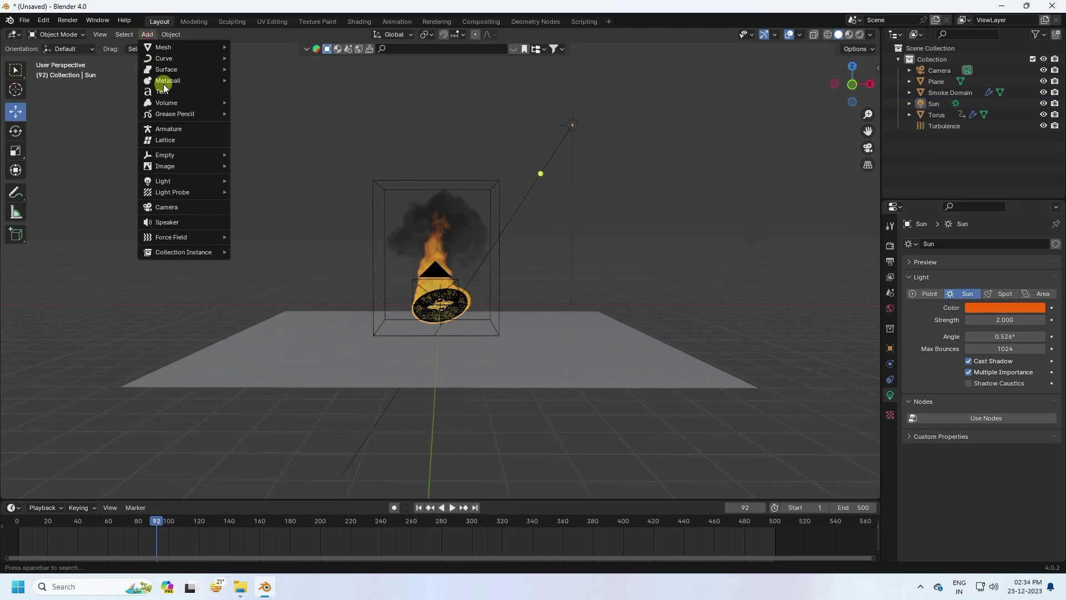
Add an Area light, raise it high above the fire, and set its power to 500 W.
mouse_move(167, 182)
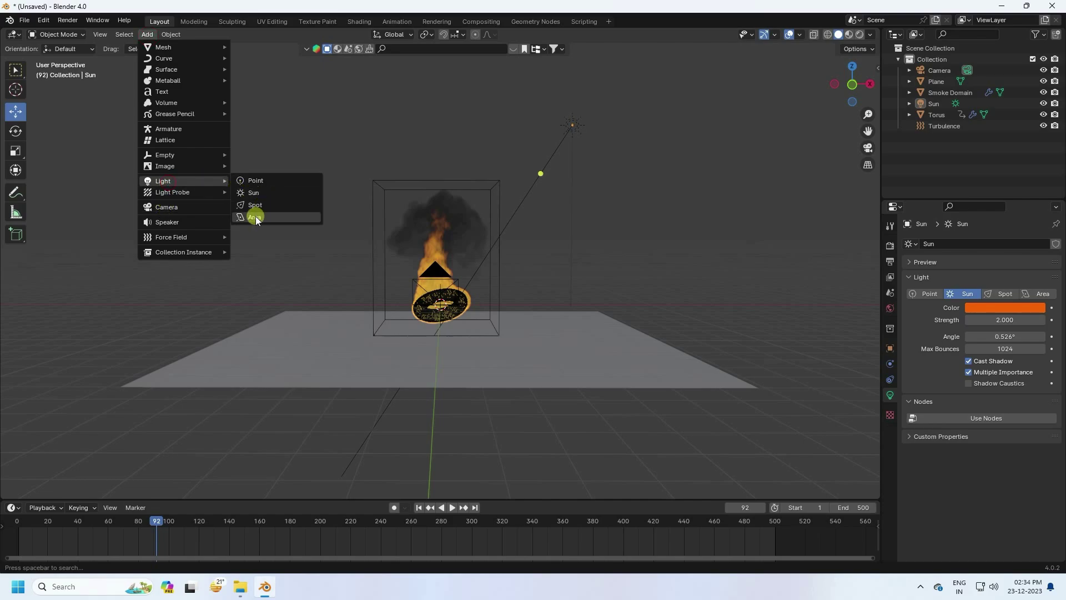
left_click(256, 216)
left_click_drag(443, 259, 457, 60)
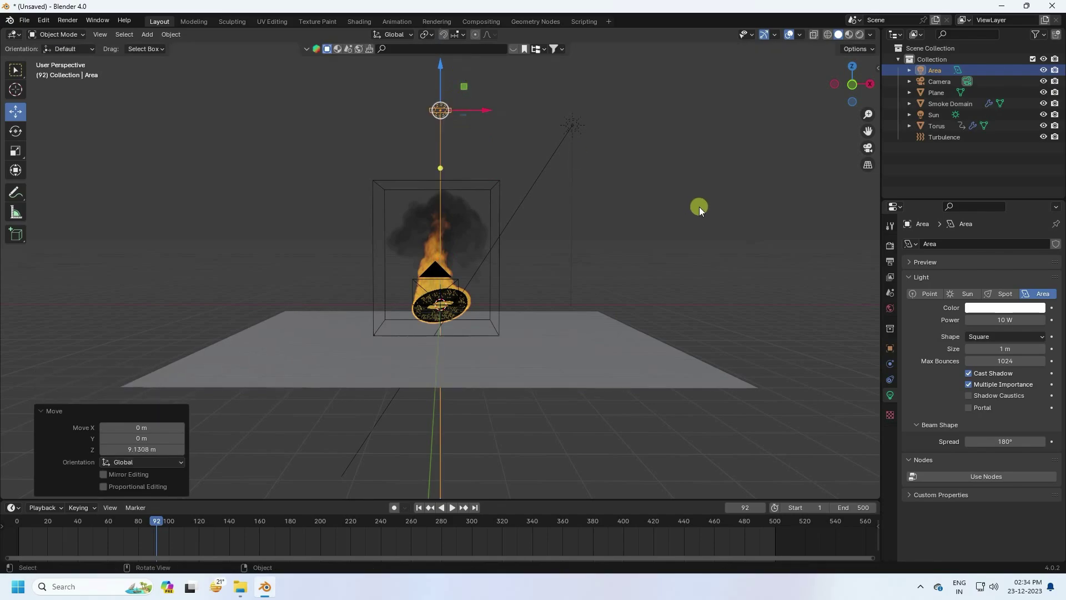
left_click(1022, 320)
key("Return")
Make the area light blue with Hue 0.62 and Saturation 1.
left_click(984, 307)
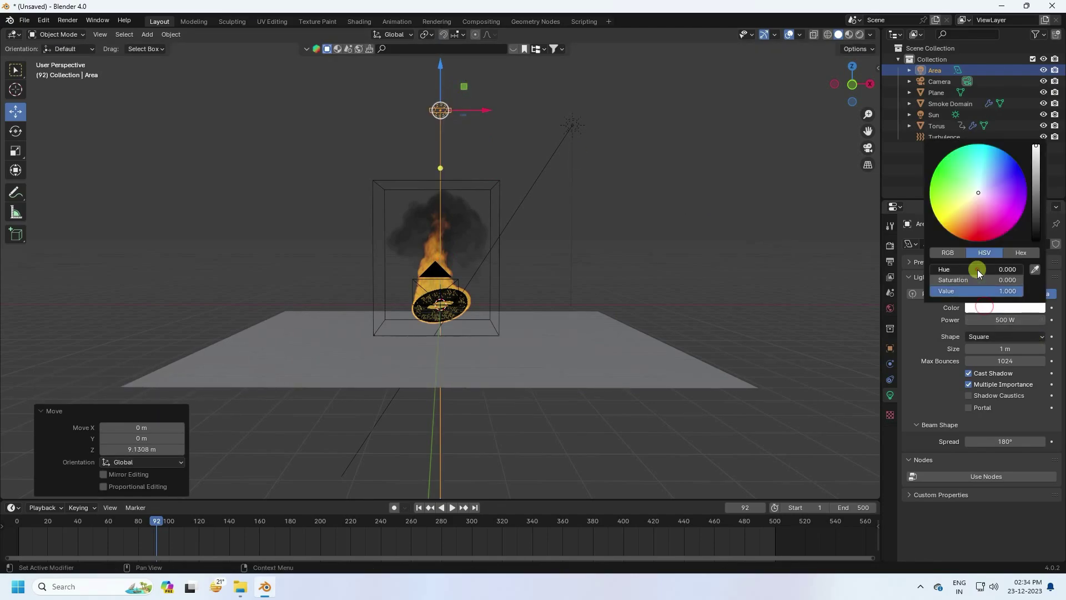
left_click(977, 268)
type("0.62")
key("Return")
left_click(977, 279)
type("1")
key("Return")
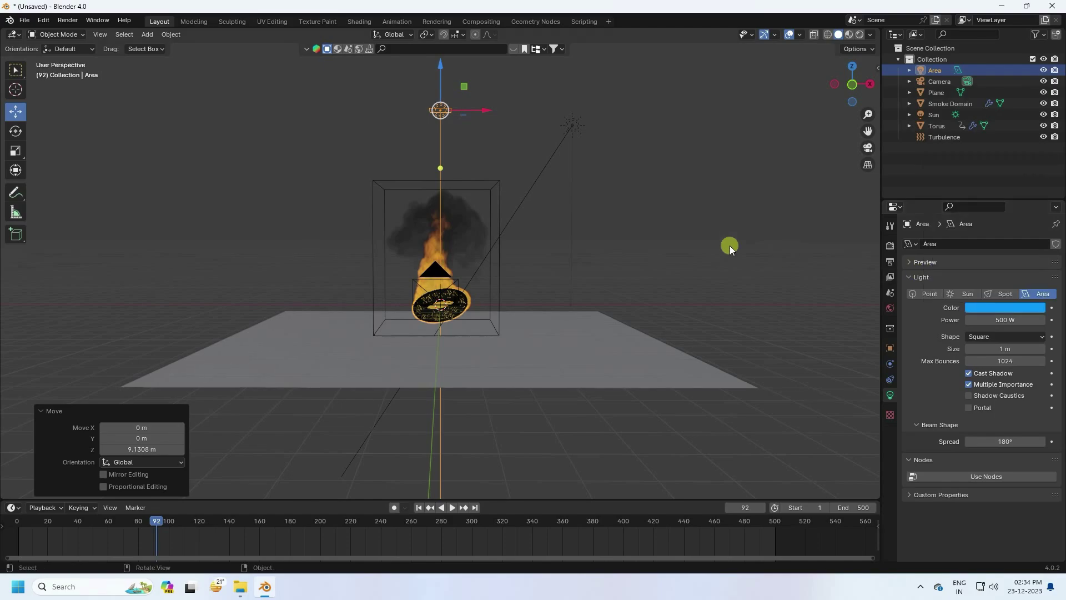
Set the area light size to 3 m and reselect it from a top-down view.
left_click(994, 349)
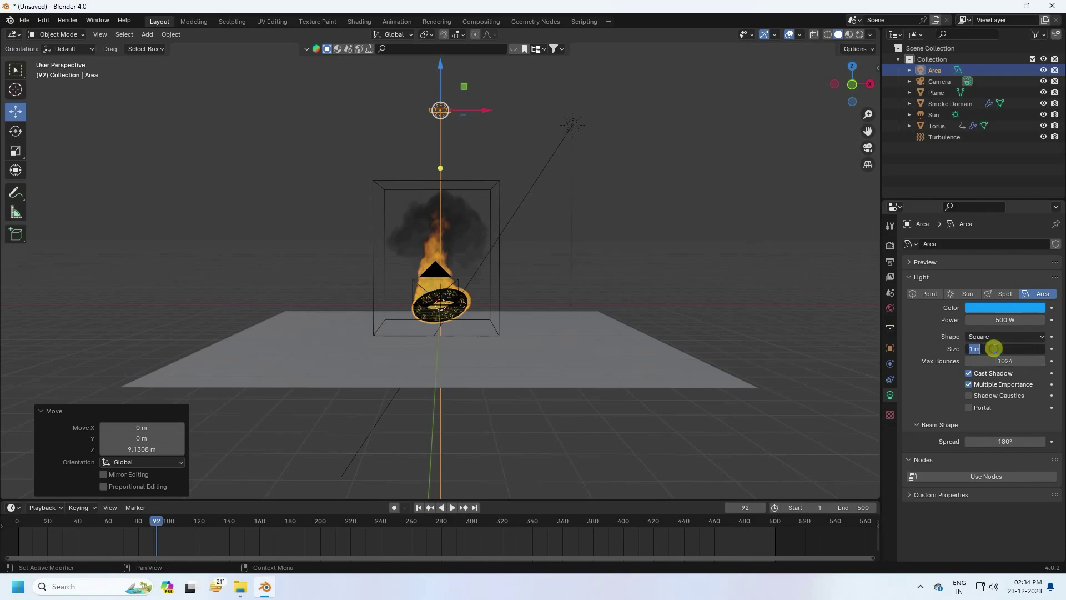
type("3")
key("Return")
middle_click_drag(504, 213, 464, 192)
left_click(507, 162)
right_click(507, 162, "shift")
left_click(453, 104)
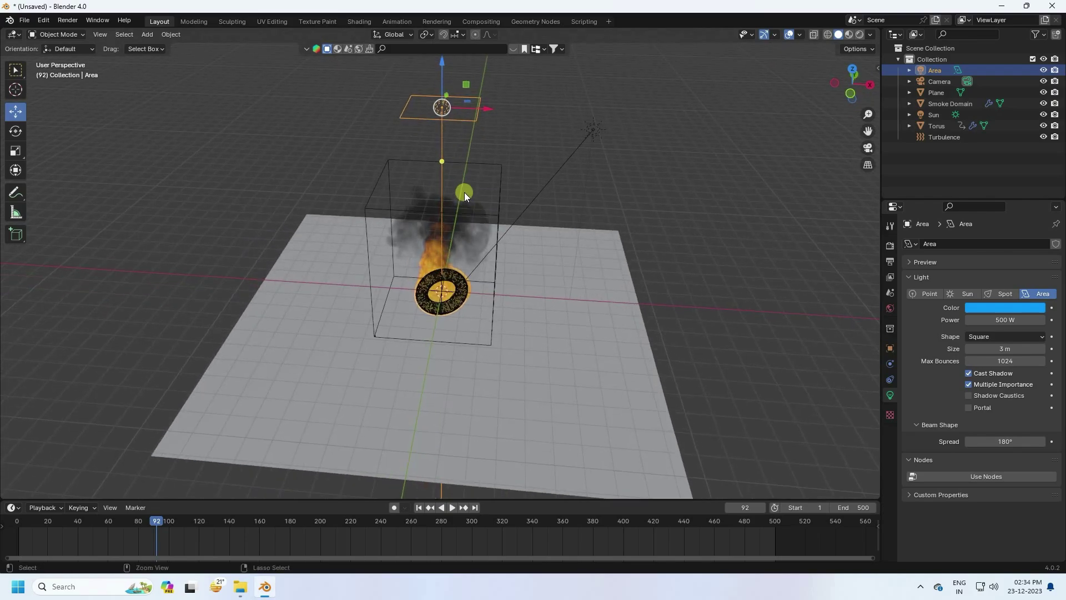
Duplicate the area light and move the copy along Y and X to one side.
key("ctrl+c")
key("ctrl+v")
middle_click_drag(436, 136, 439, 158)
left_click_drag(475, 107, 335, 259)
middle_click_drag(336, 259, 452, 218)
left_click_drag(469, 193, 286, 219)
middle_click_drag(286, 219, 345, 245)
Aim the duplicate light Area.001 toward the smoke domain box.
left_click(221, 155)
middle_click_drag(267, 247, 434, 267)
left_click_drag(382, 459, 416, 349)
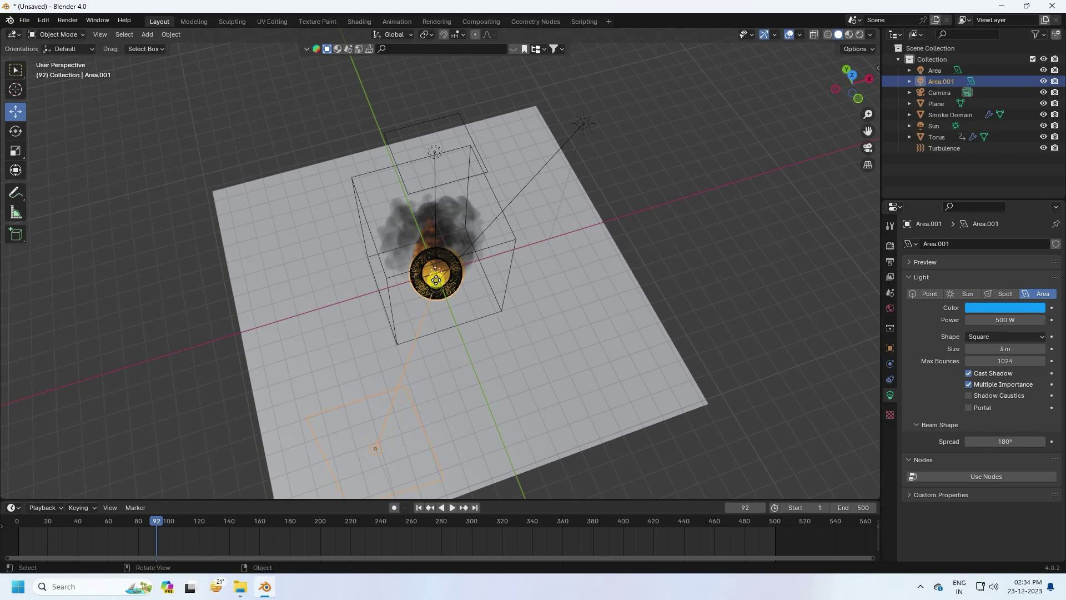
left_click_drag(438, 274, 417, 249)
middle_click_drag(417, 250, 314, 250)
Make Area.001 orange by setting its colour hue to 0.024.
left_click(298, 252)
right_click(298, 252, "shift")
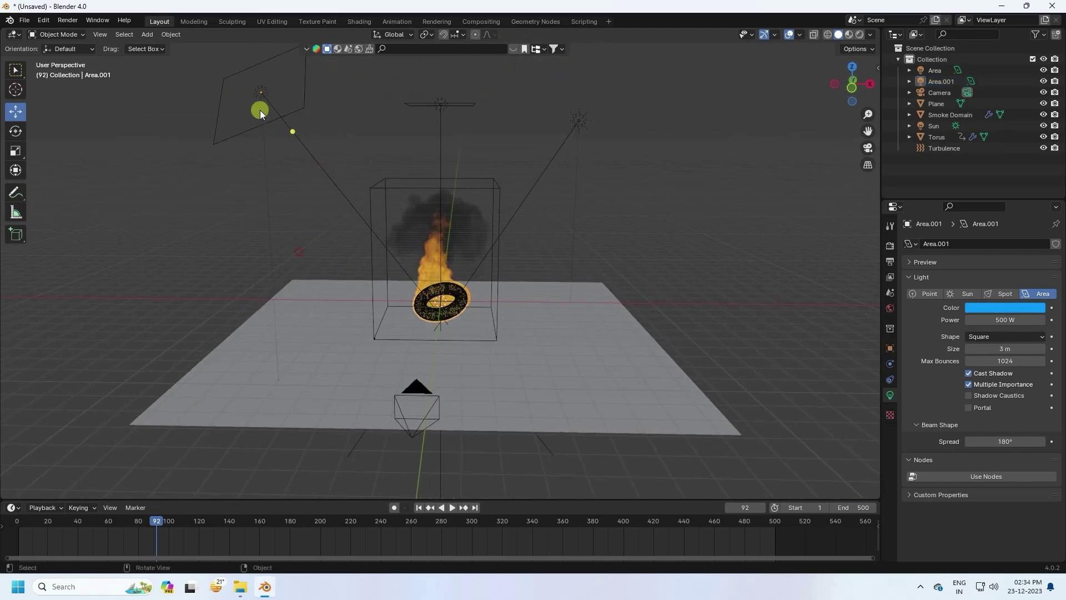
left_click(259, 100)
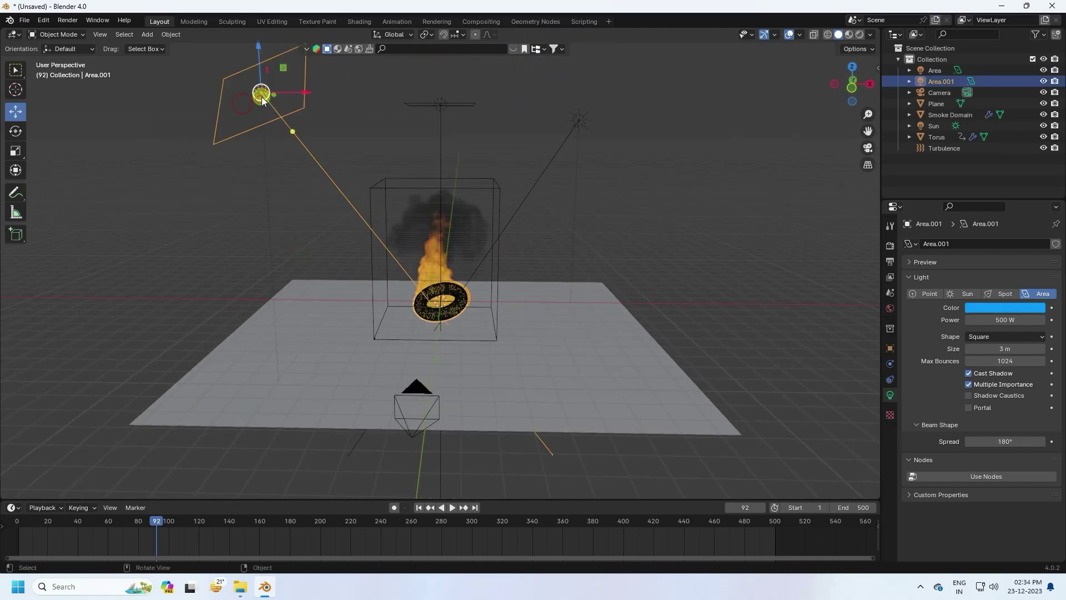
left_click(988, 306)
left_click(972, 269)
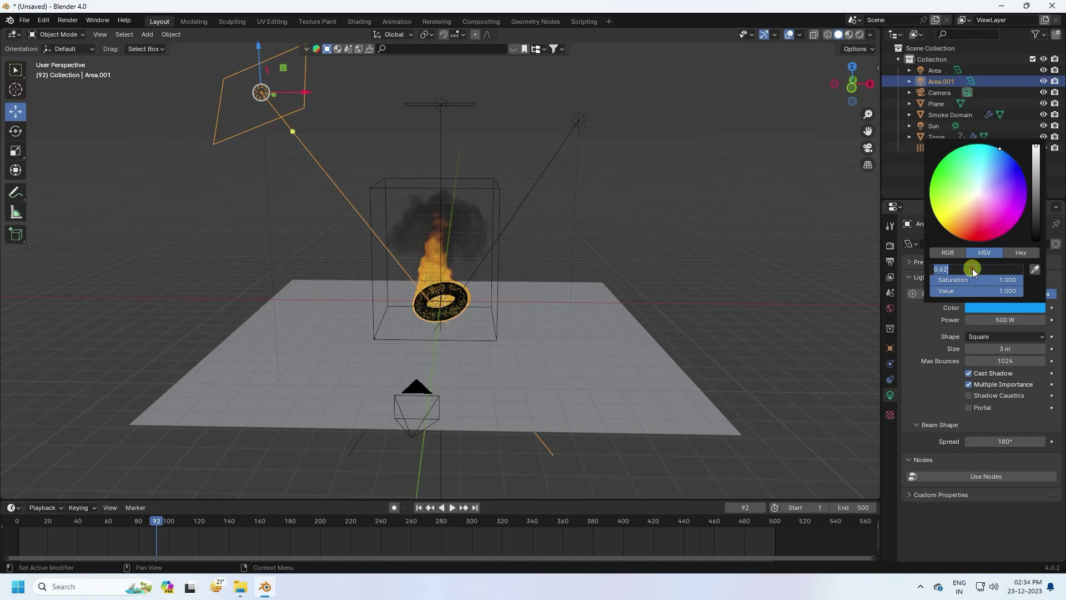
type("0.024")
key("Return")
middle_click_drag(455, 312, 386, 333)
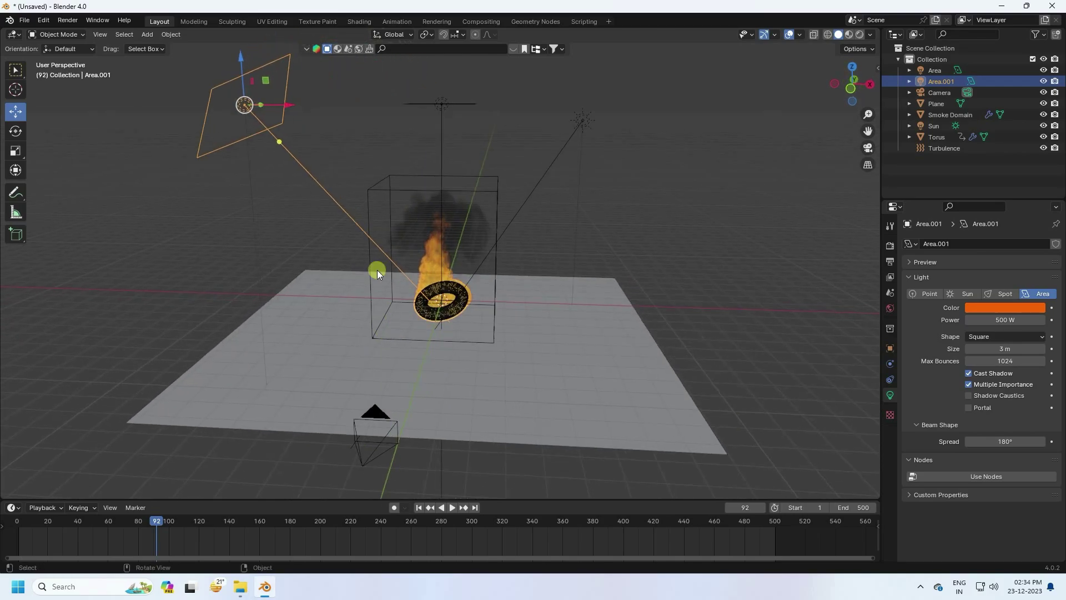
middle_click_drag(378, 270, 439, 236)
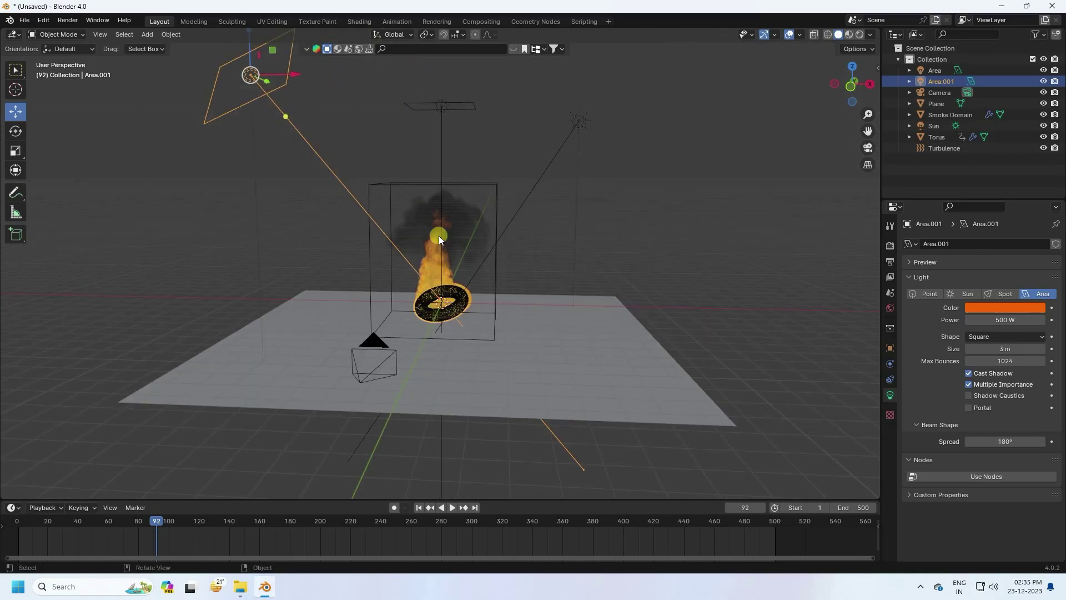
left_click(355, 22)
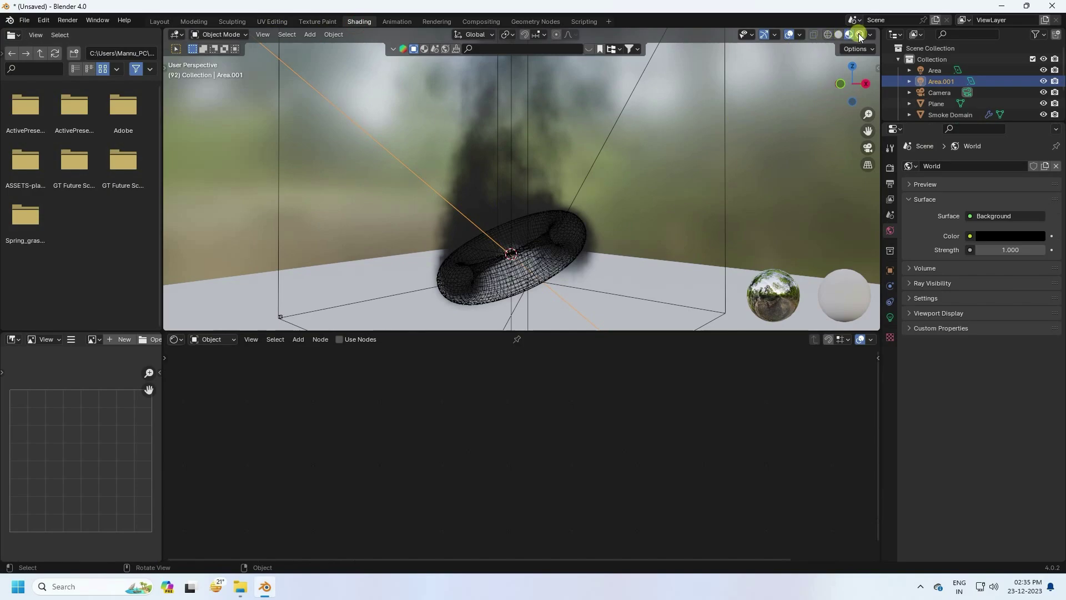
Add a Color Ramp to the Smoke Domain material, linked into Blackbody Tint.
left_click(859, 35)
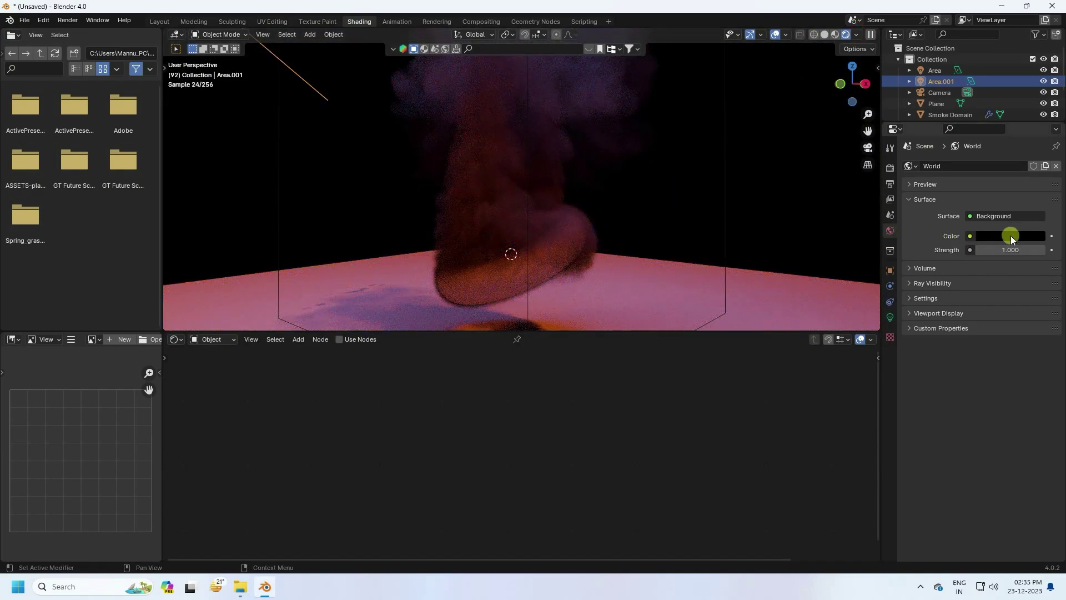
left_click(947, 114)
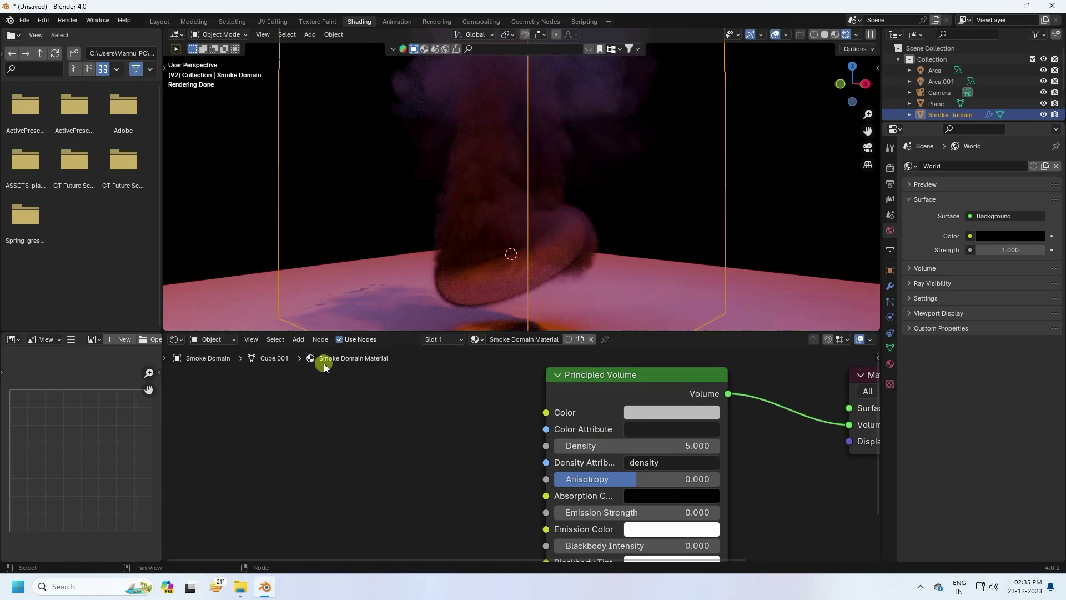
left_click(298, 340)
type("col")
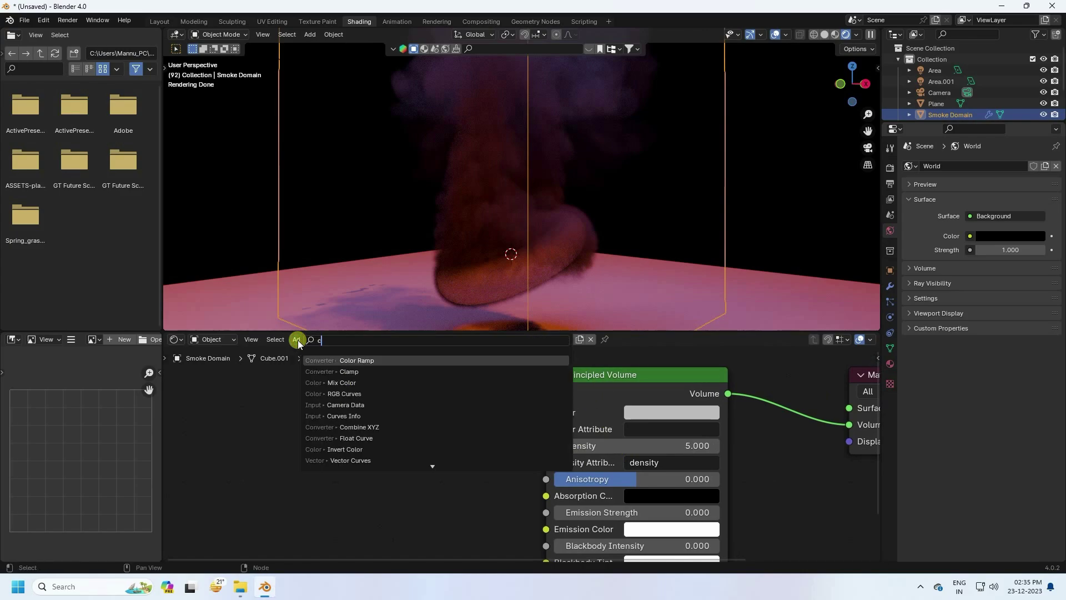
left_click(333, 372)
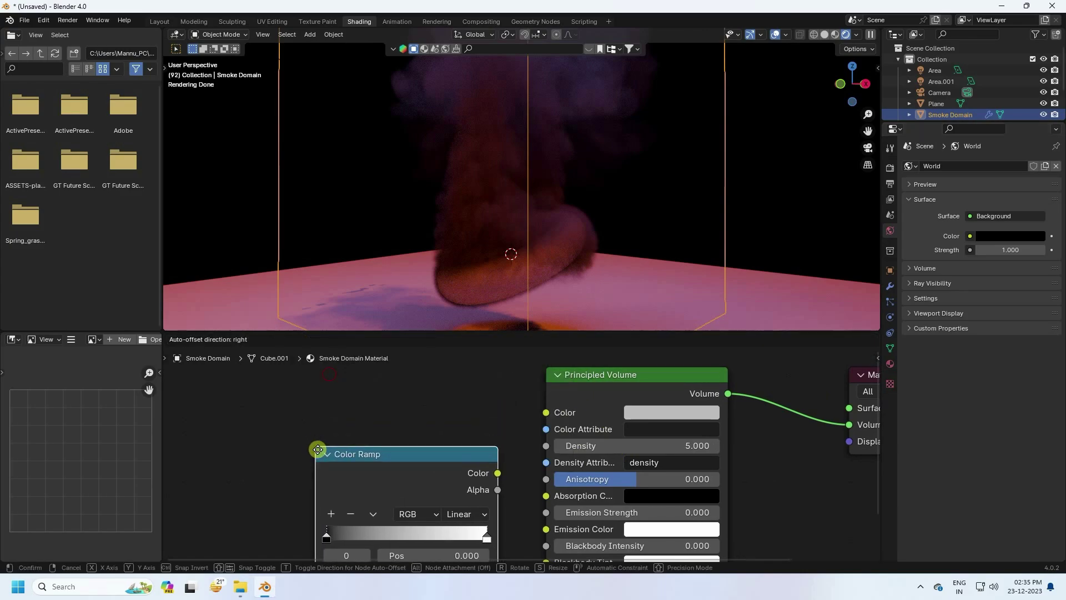
left_click(346, 442)
middle_click_drag(482, 470, 408, 380)
left_click_drag(420, 380, 473, 482)
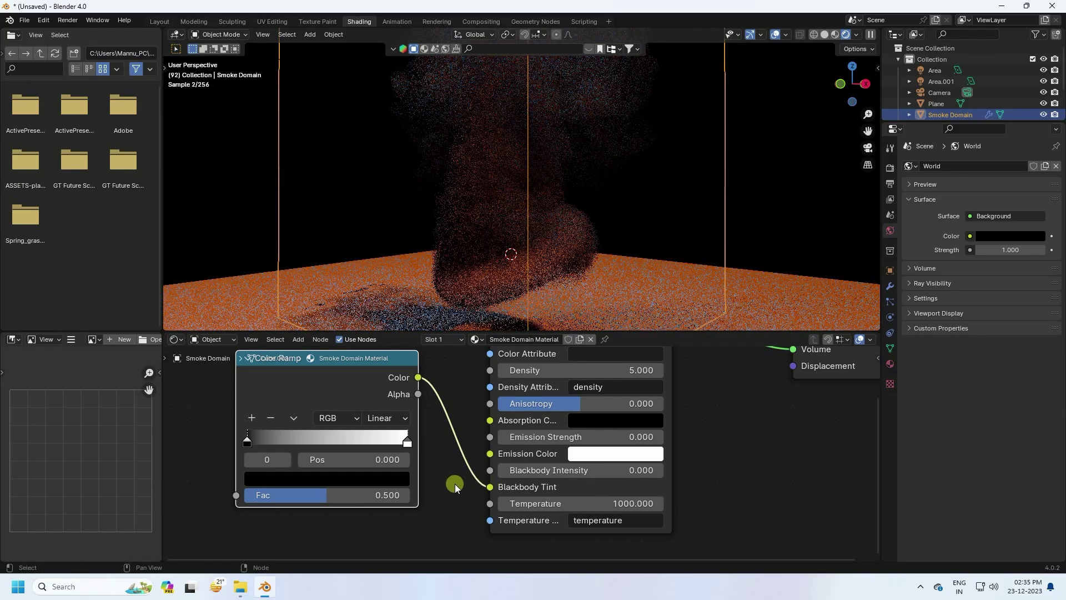
scroll(454, 487, "left", 3)
Place the ramp's black stop at 0.1 and white stop at 0.305.
left_click(326, 451)
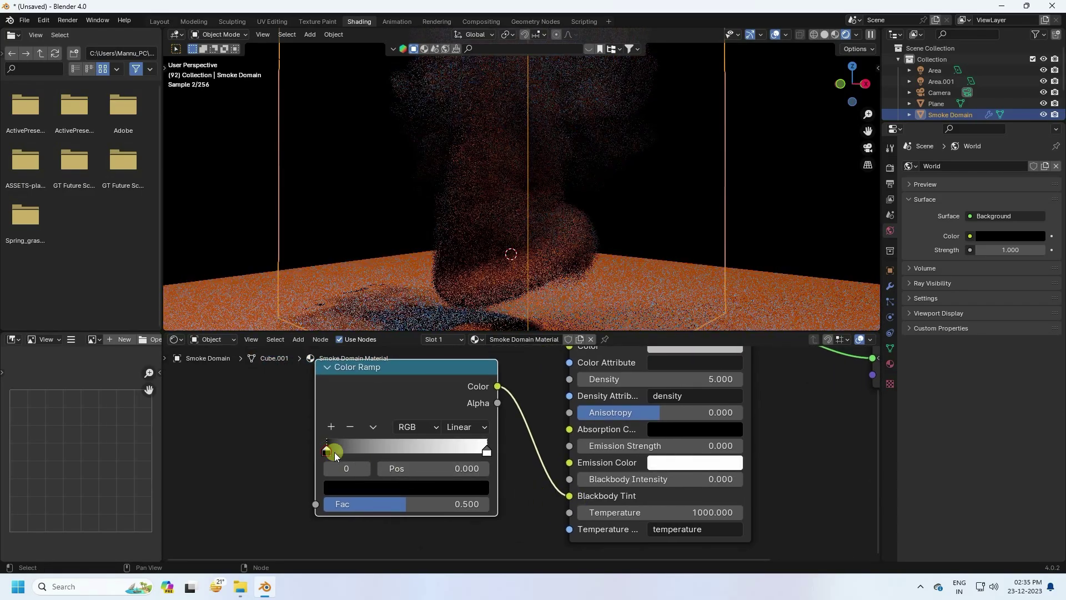
left_click(400, 469)
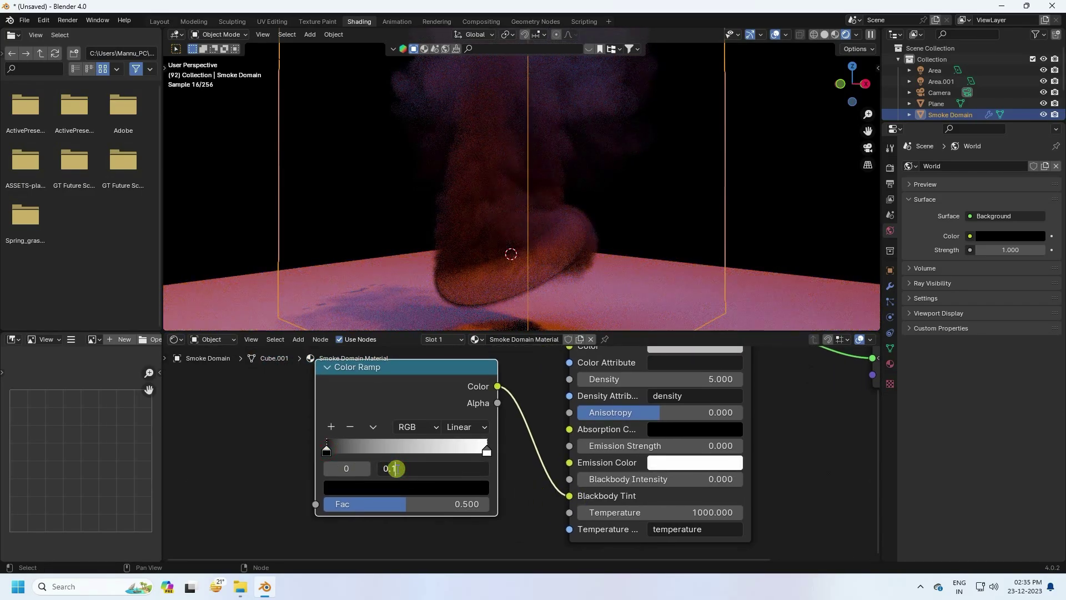
type("0.1")
key("Return")
left_click(487, 451)
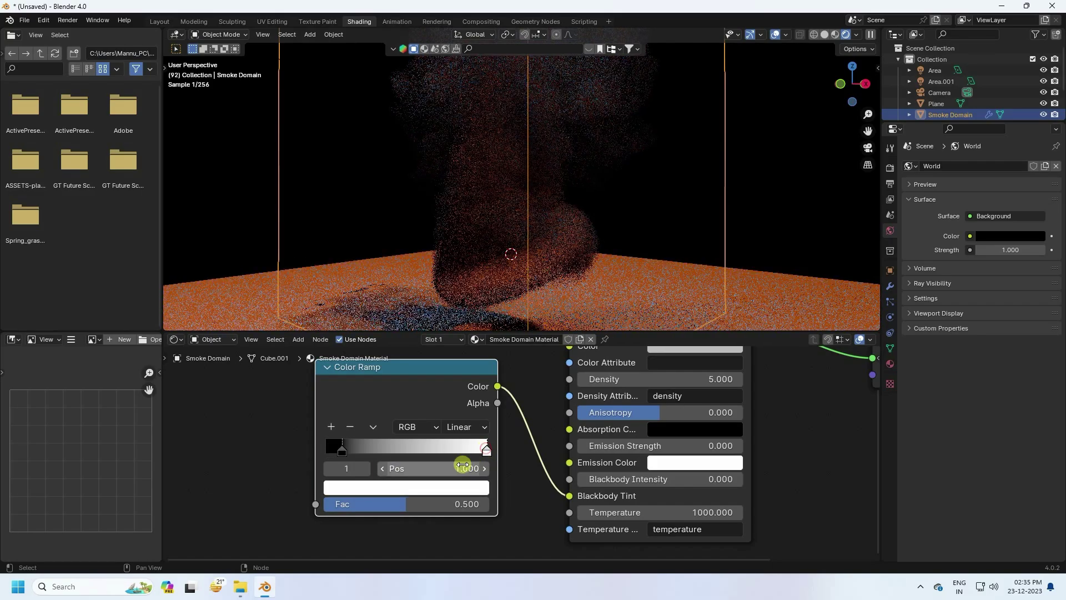
left_click(457, 468)
type("0.305")
key("Return")
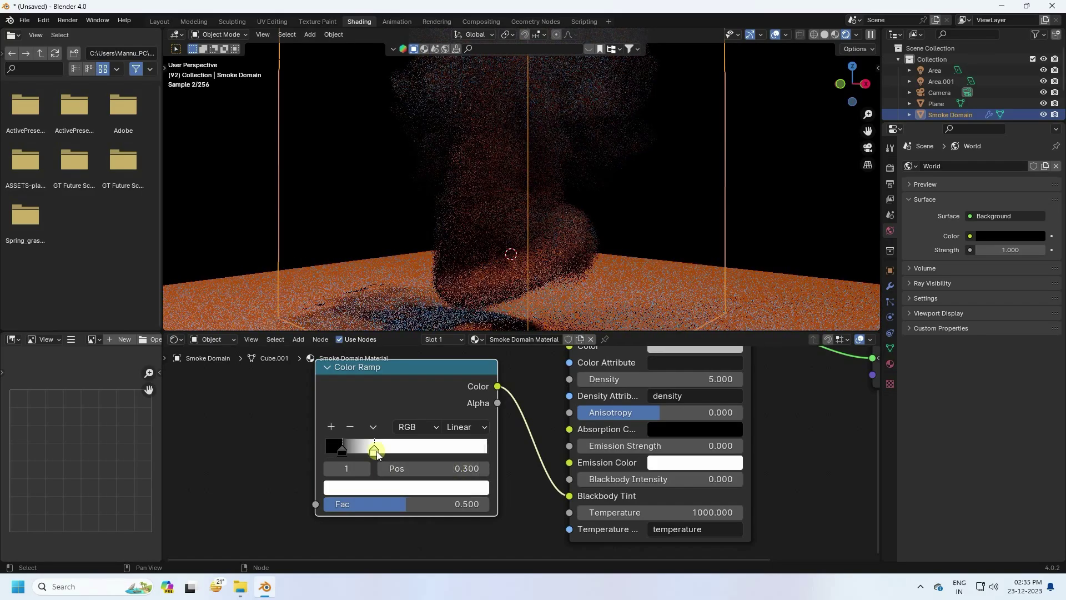
Turn the 0.305 stop orange with hue 0.024 and saturation 1.
left_click(400, 488)
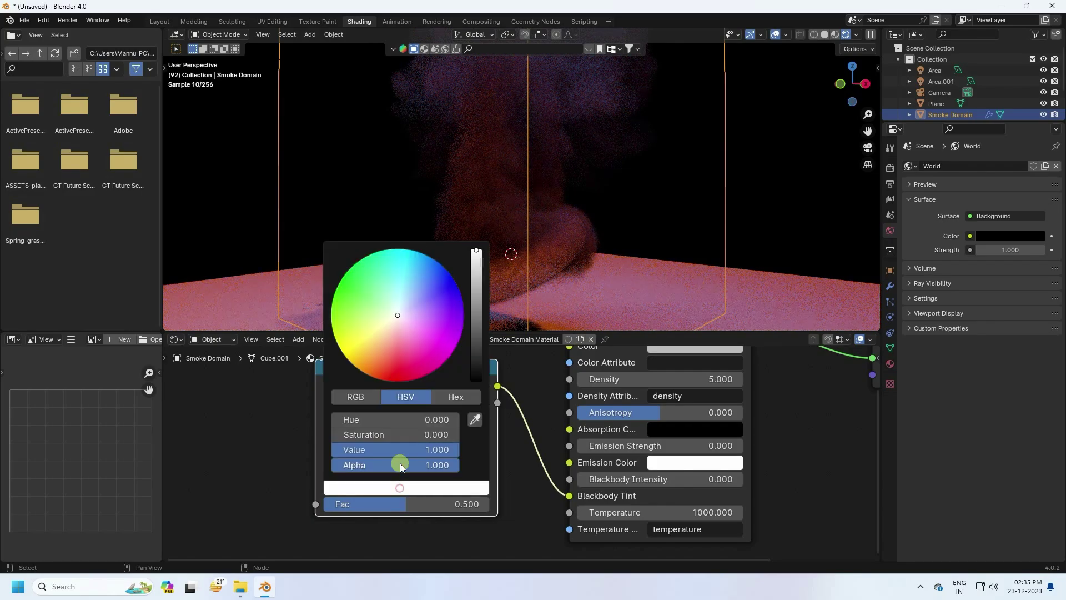
left_click(392, 420)
type("0.024")
key("Return")
left_click(384, 436)
type("1")
key("Return")
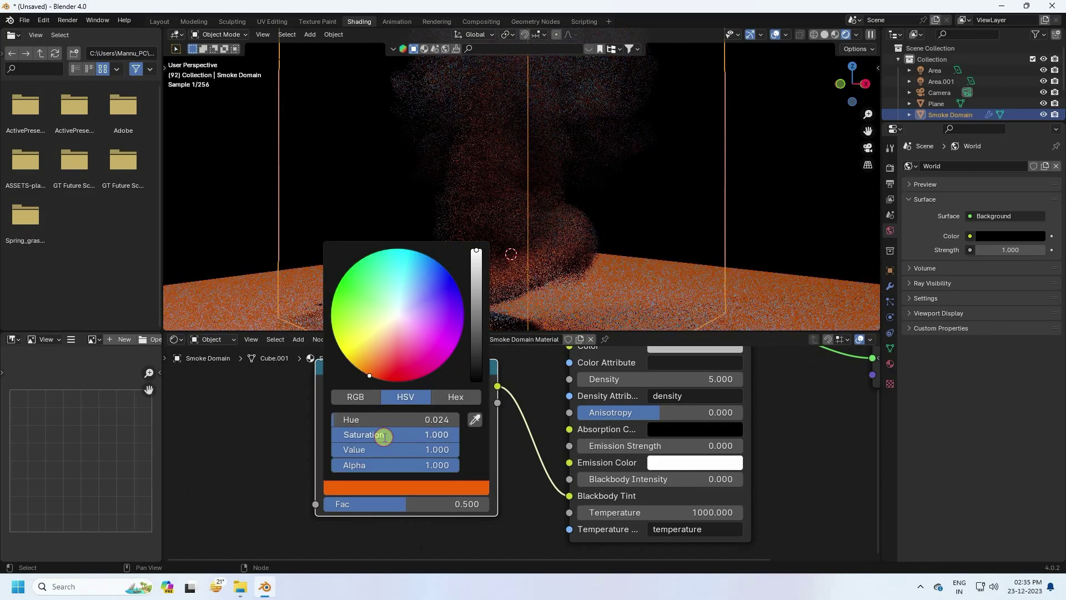
middle_click_drag(519, 424, 607, 405)
left_click(298, 339)
type("c")
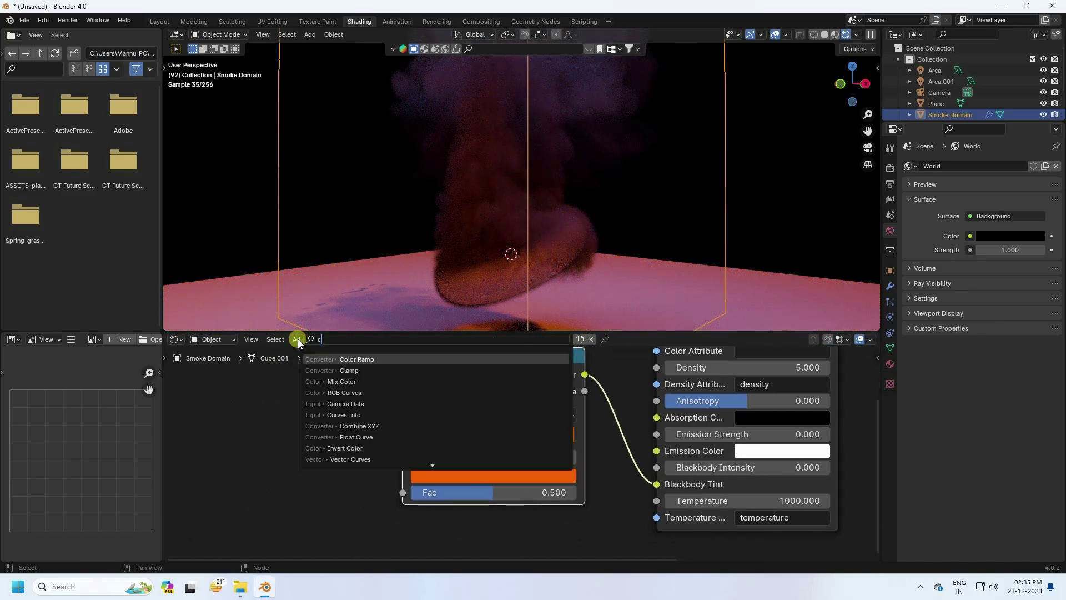
key("BackSpace")
Add an Attribute node and plug its Color into the Color Ramp's Fac.
type("a")
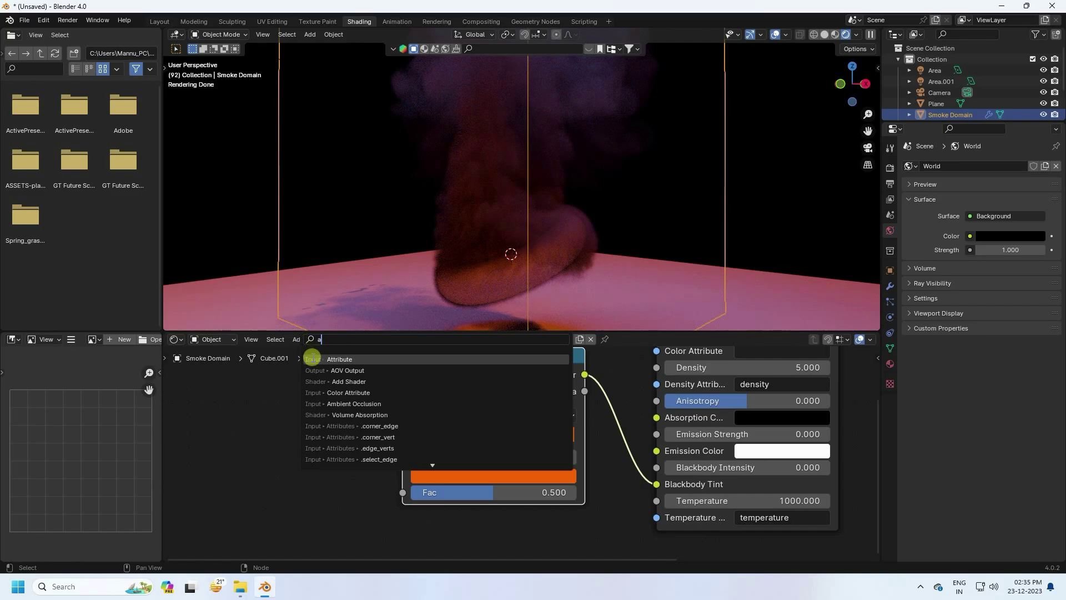
left_click(328, 359)
left_click_drag(340, 420, 357, 444)
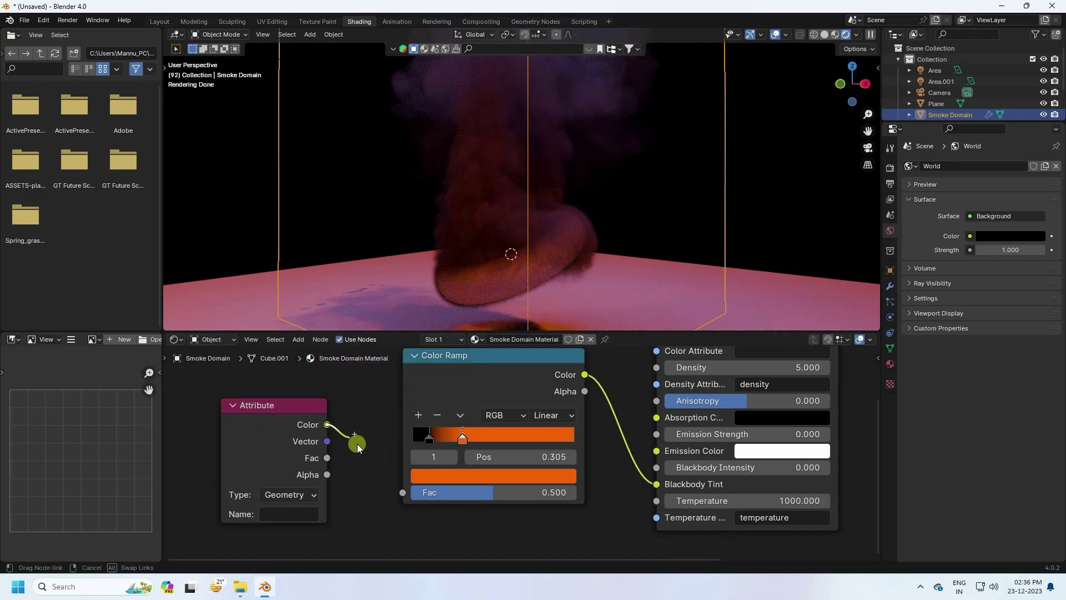
left_click_drag(398, 491, 401, 492)
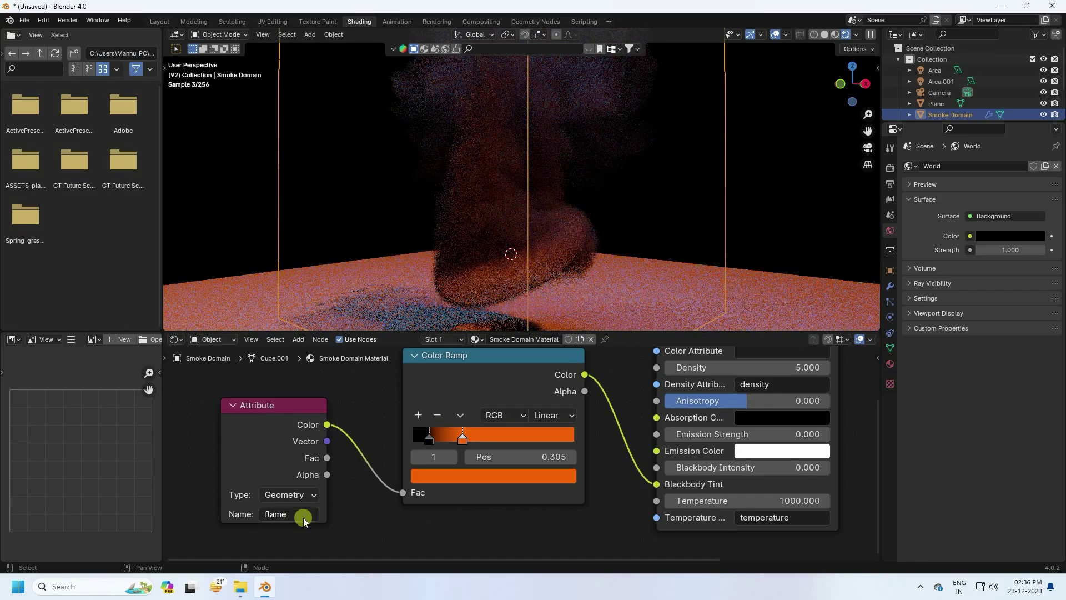
Set Principled Volume Density to 50 and Blackbody Intensity to 50.
middle_click_drag(625, 415, 525, 477)
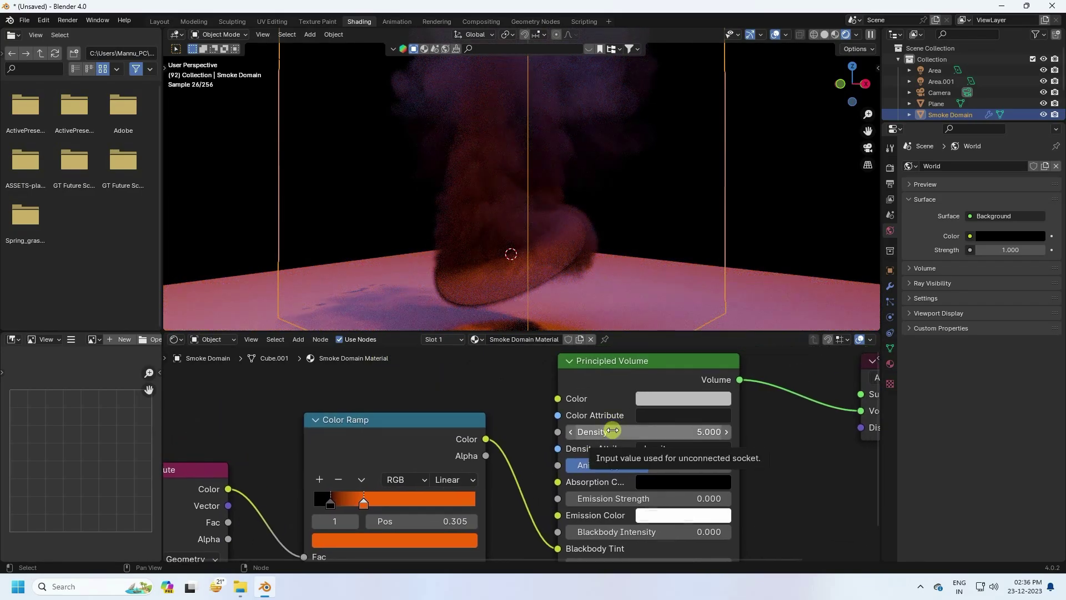
key("Return")
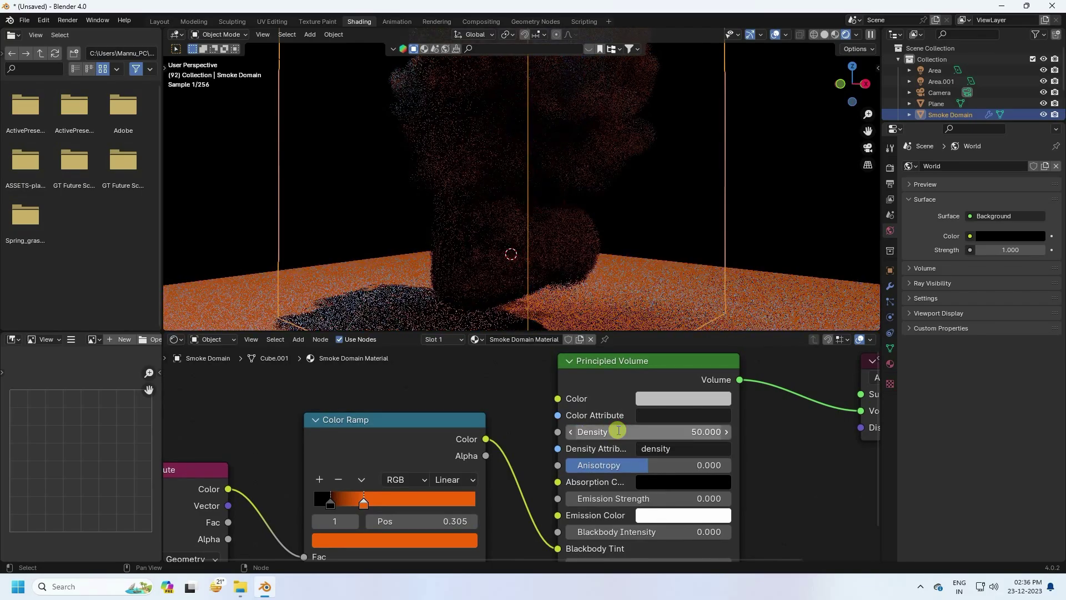
middle_click_drag(523, 467, 501, 374)
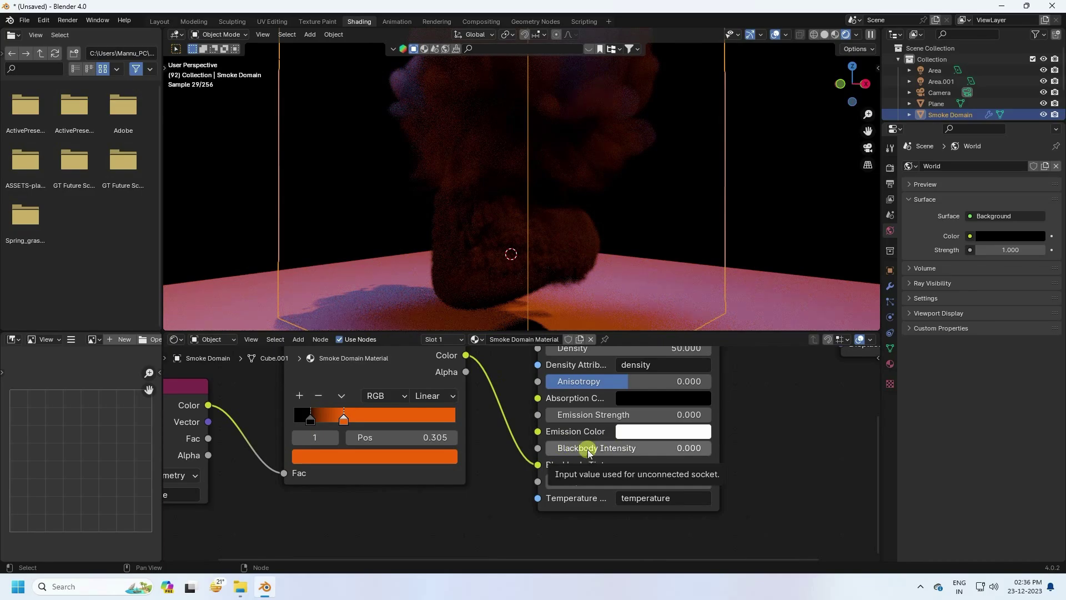
left_click_drag(583, 453, 689, 442)
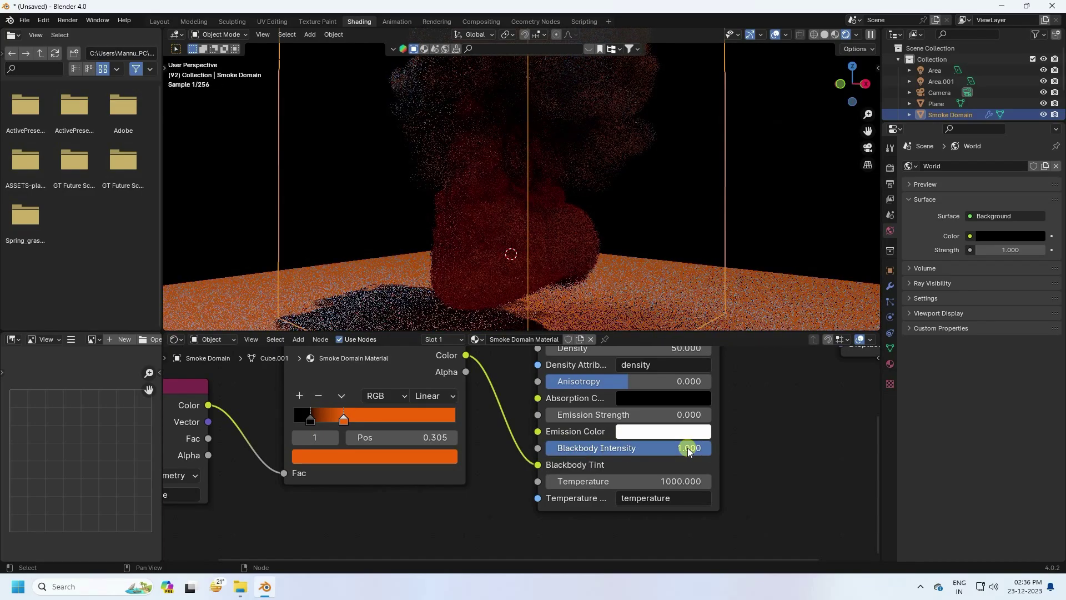
left_click(686, 447)
type("50")
key("Return")
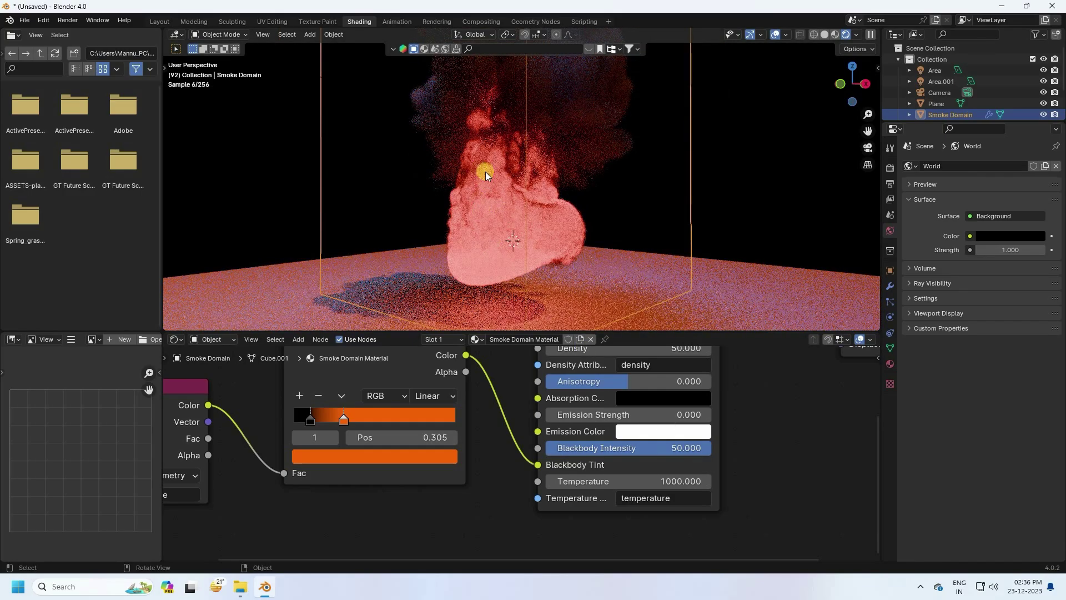
left_click_drag(868, 130, 876, 157)
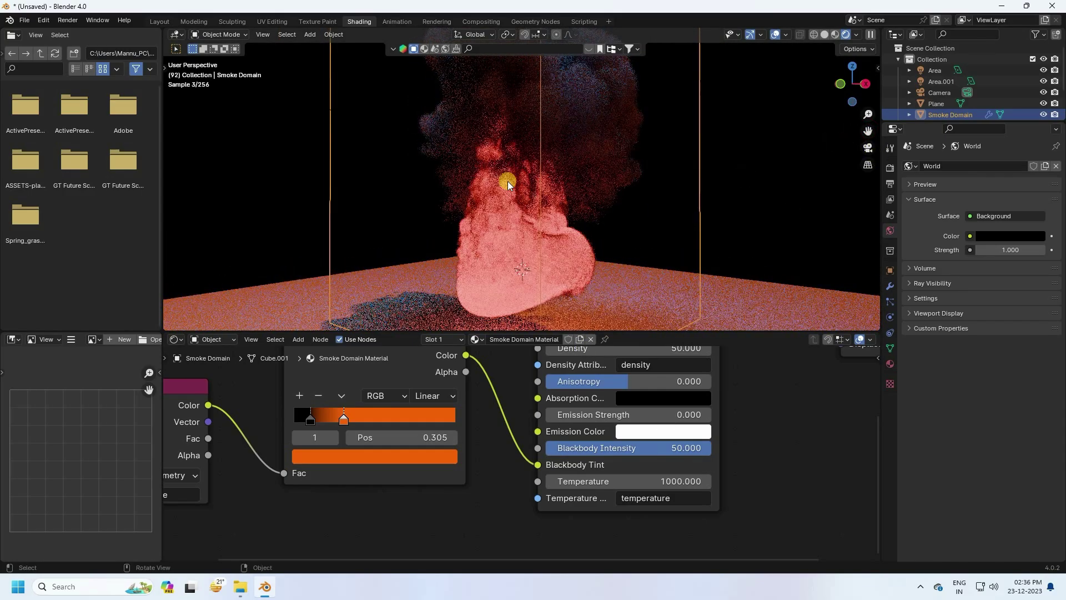
scroll(505, 205, "down", 2)
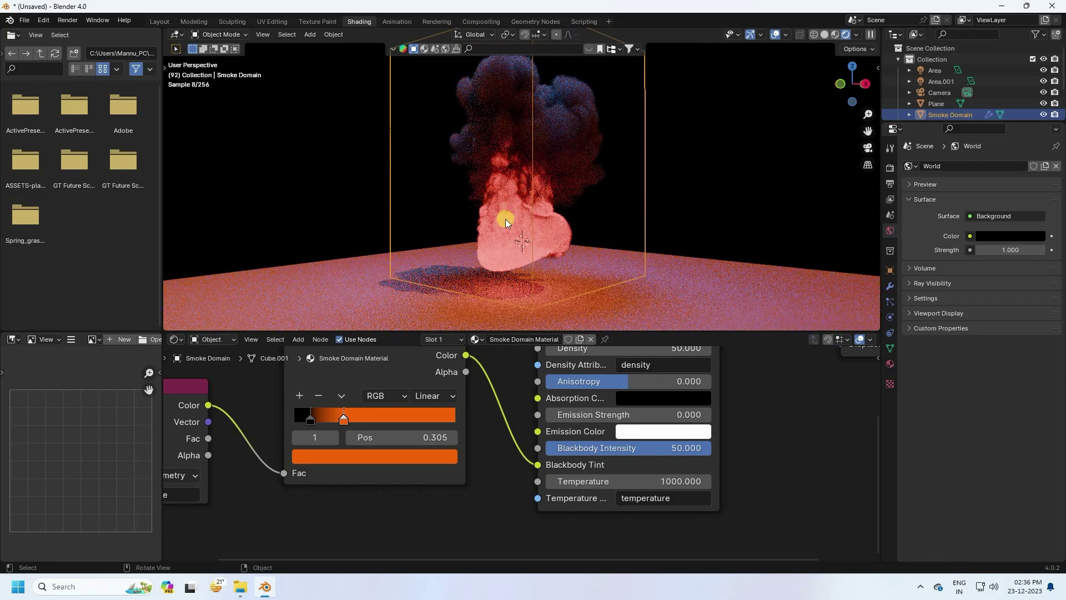
left_click(316, 291)
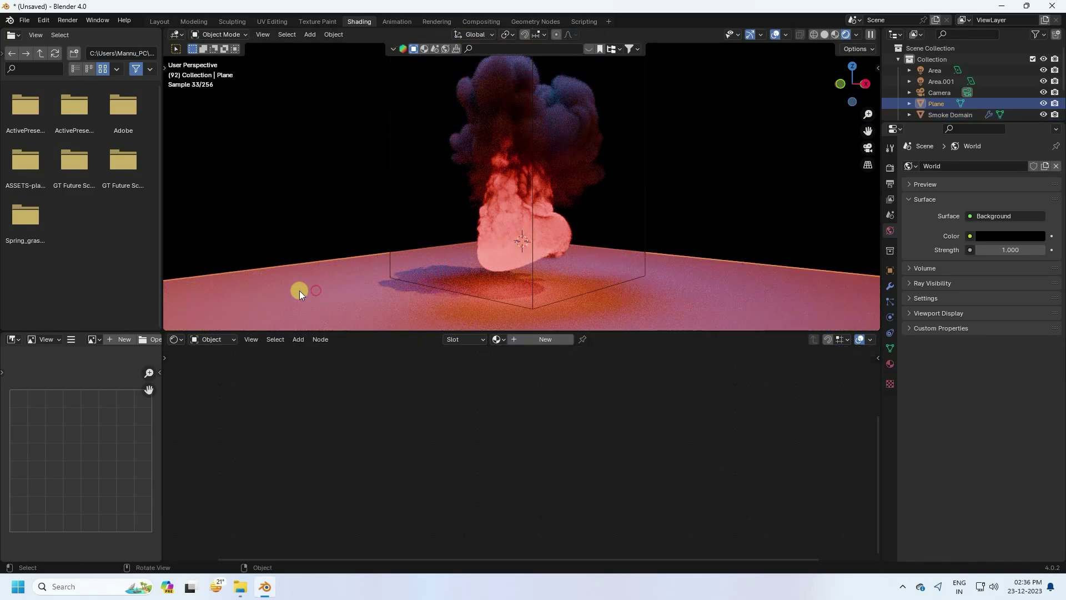
Create a new plane material with Dirty texture.jpg driving its Roughness.
left_click(527, 340)
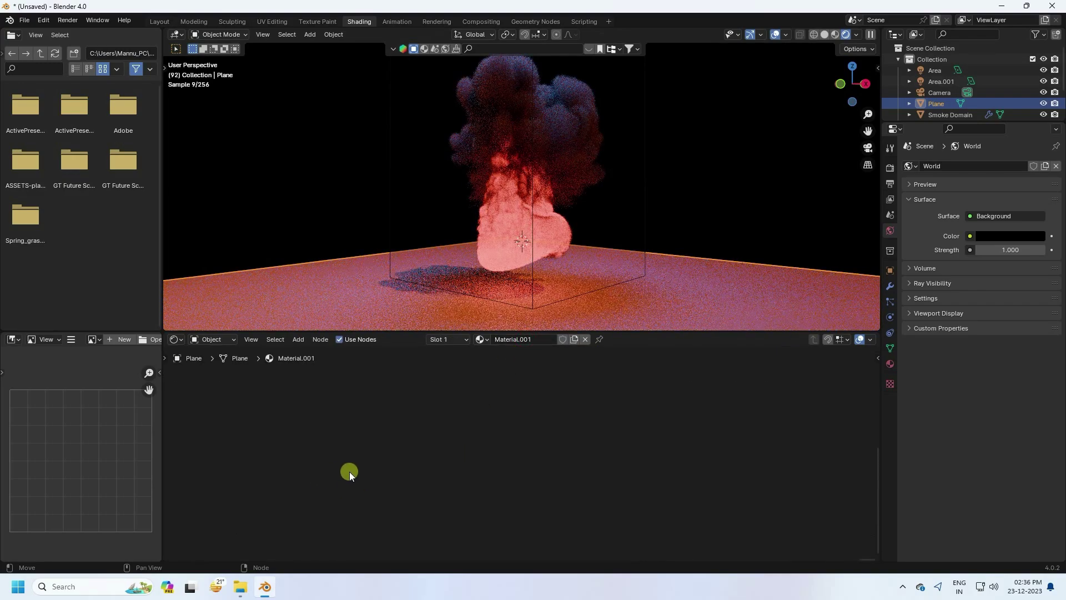
scroll(630, 521, "down", 3)
scroll(315, 428, "up", 3)
middle_click_drag(314, 428, 474, 439)
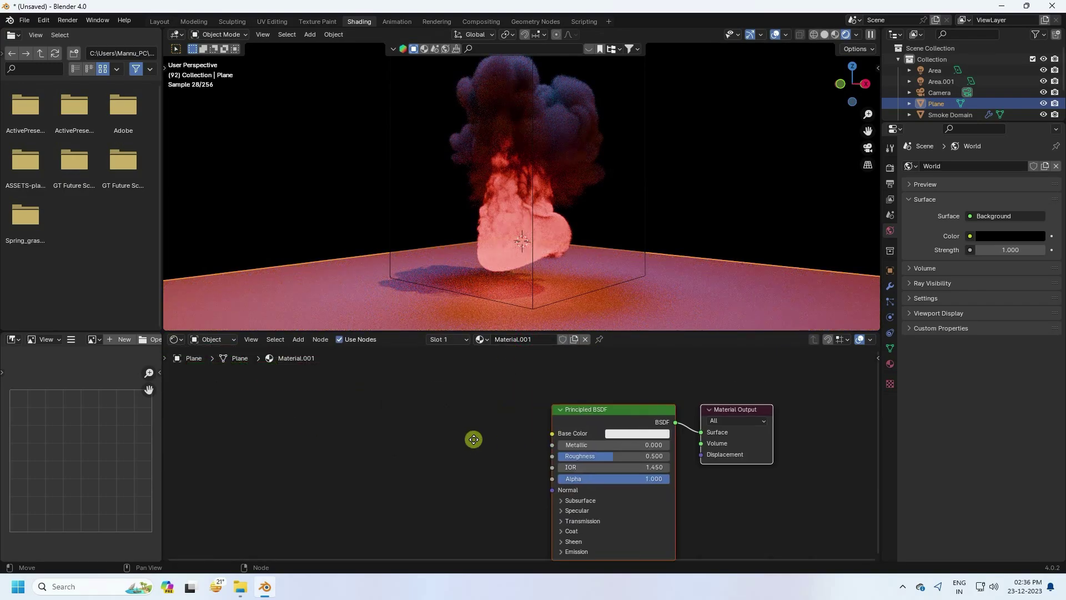
left_click(577, 415)
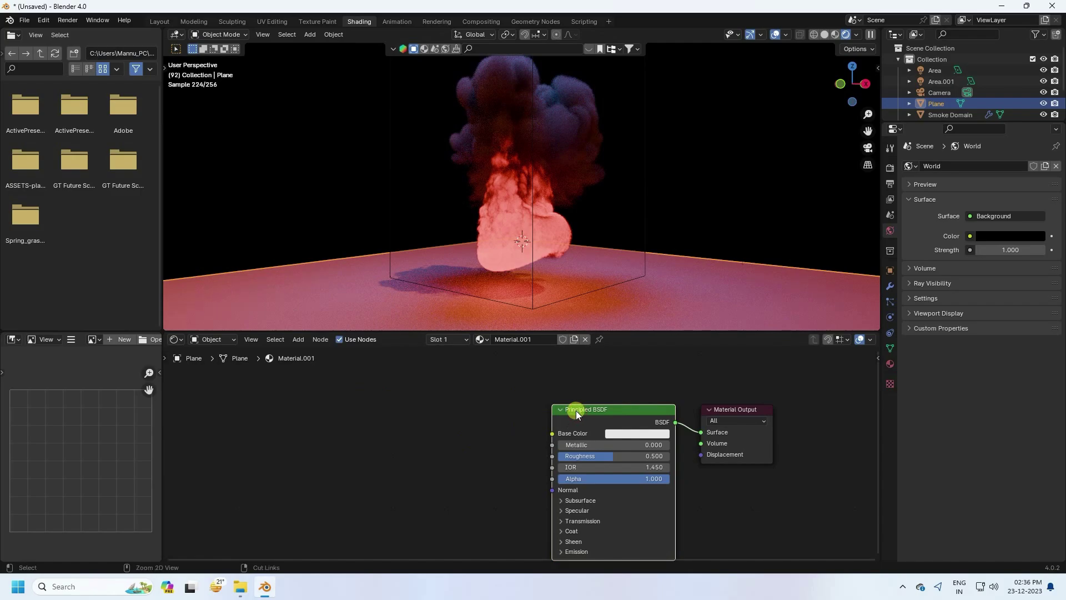
key("ctrl+t")
scroll(489, 417, "up", 2)
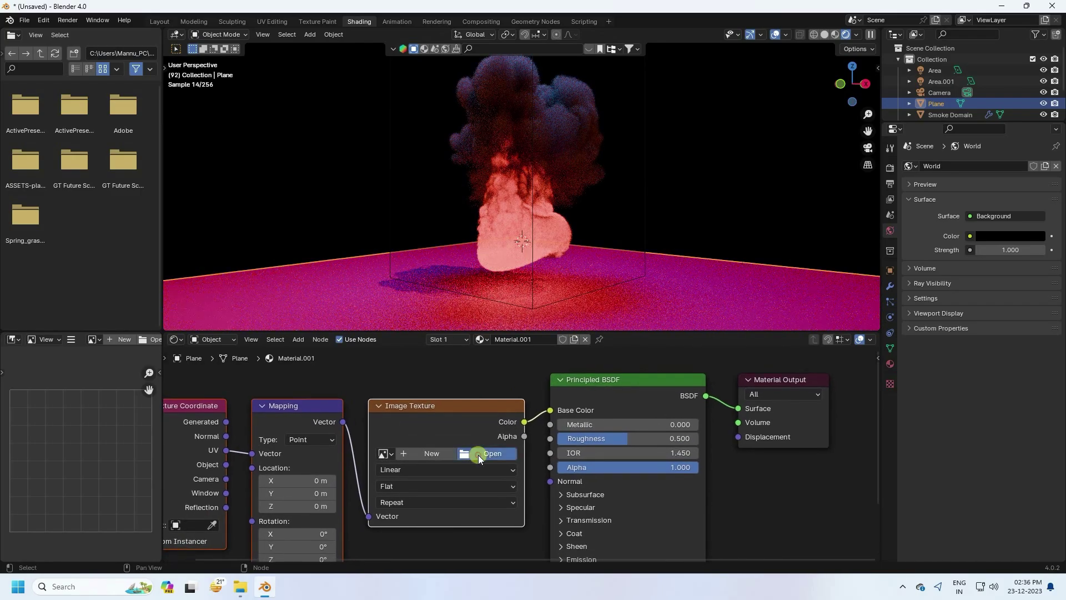
left_click(479, 454)
left_click(541, 230)
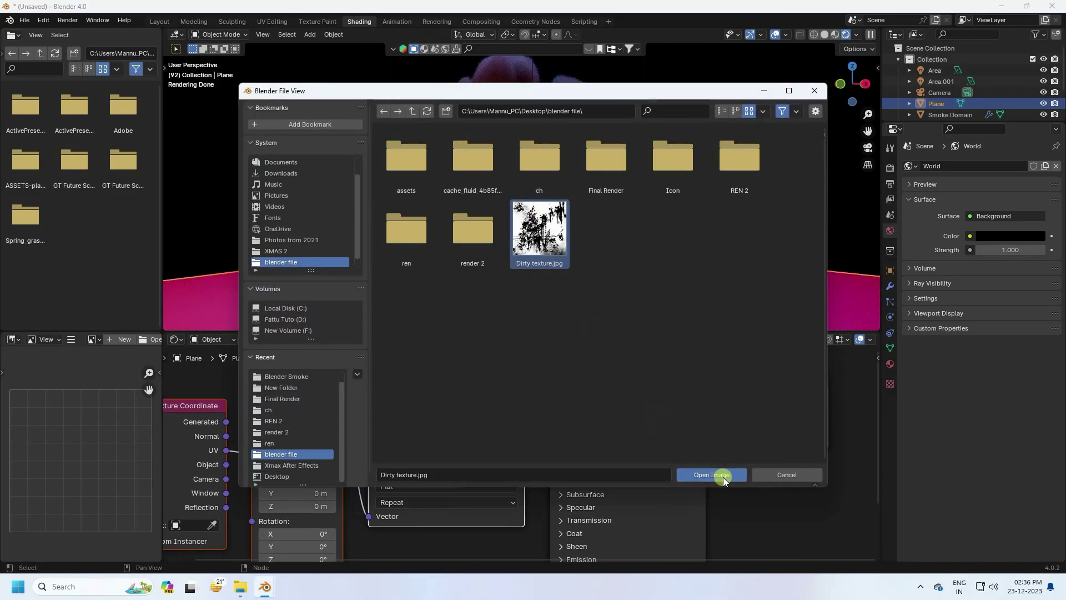
left_click(712, 475)
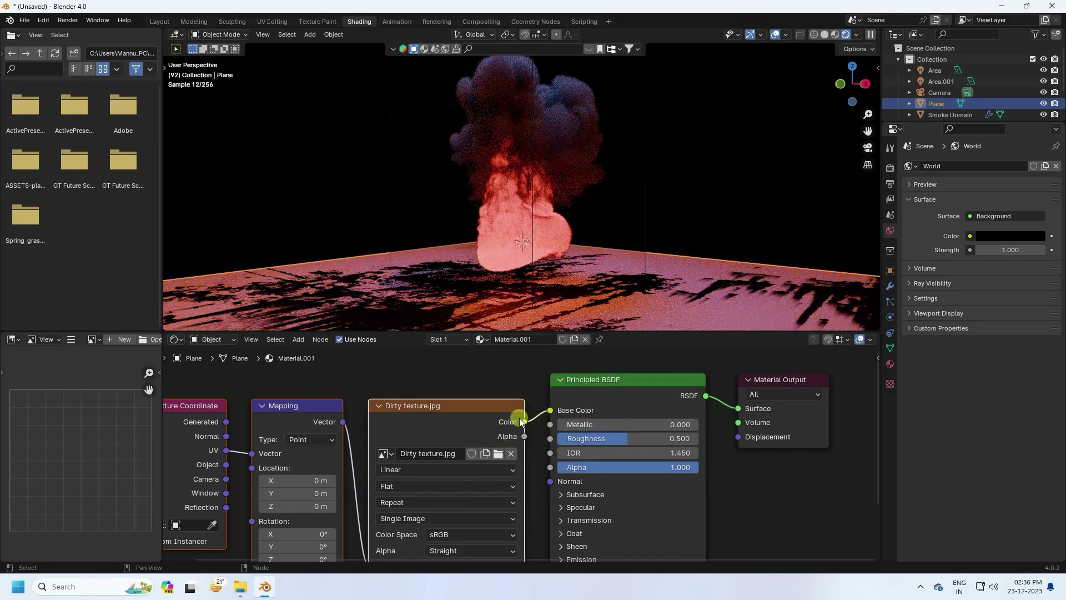
left_click_drag(558, 408, 542, 444)
Set the plane material's base colour to black.
left_click(657, 413)
left_click_drag(740, 241, 744, 322)
key("Home")
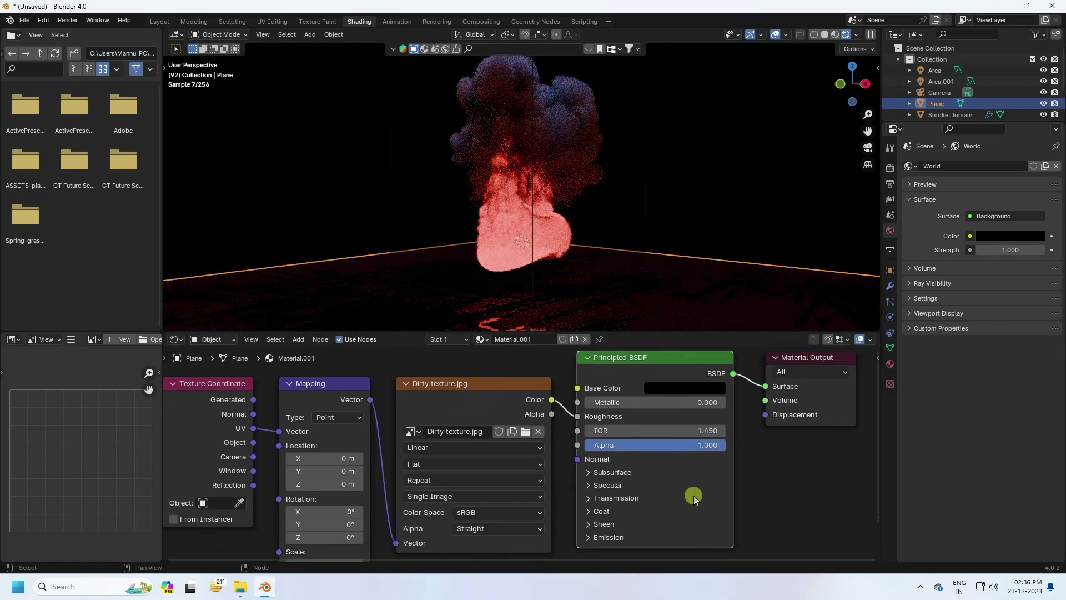
left_click_drag(234, 378, 354, 381)
key("Home")
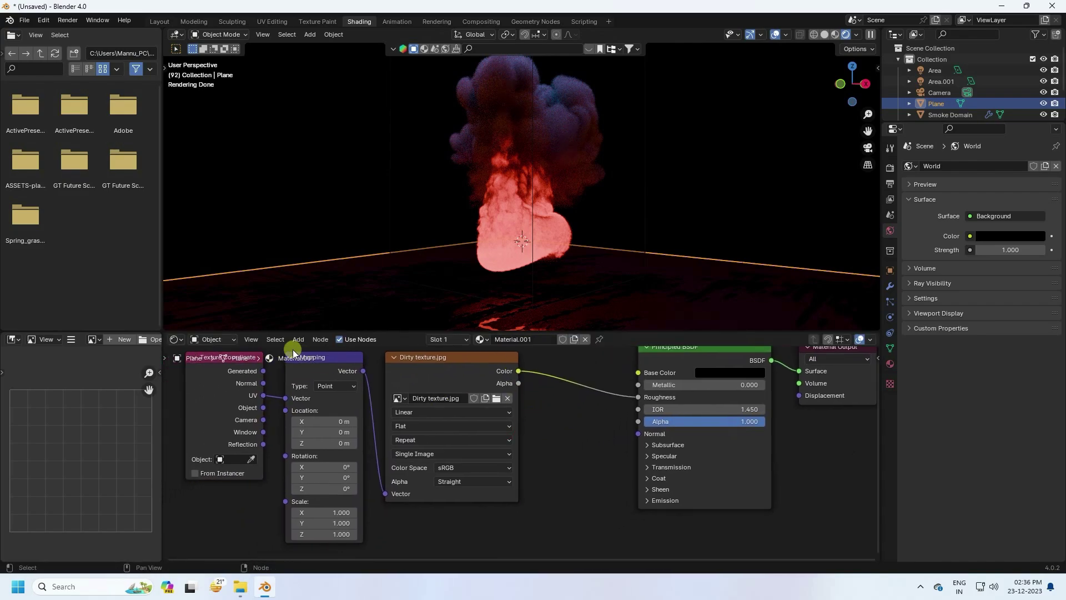
Add a Color Ramp node fed by the dirty texture.
left_click(298, 339)
type("ramp")
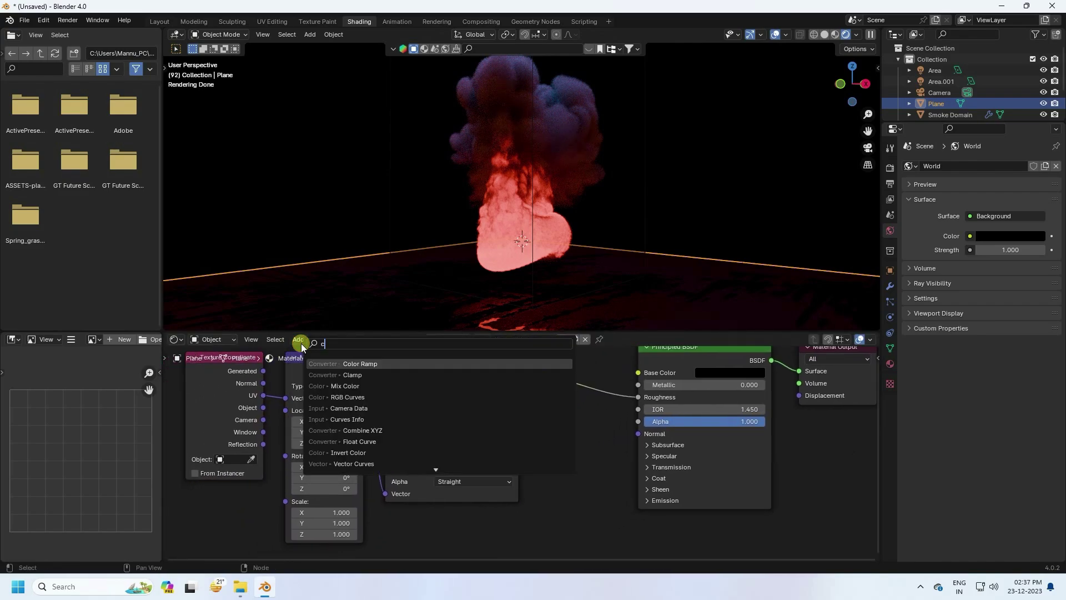
left_click(333, 363)
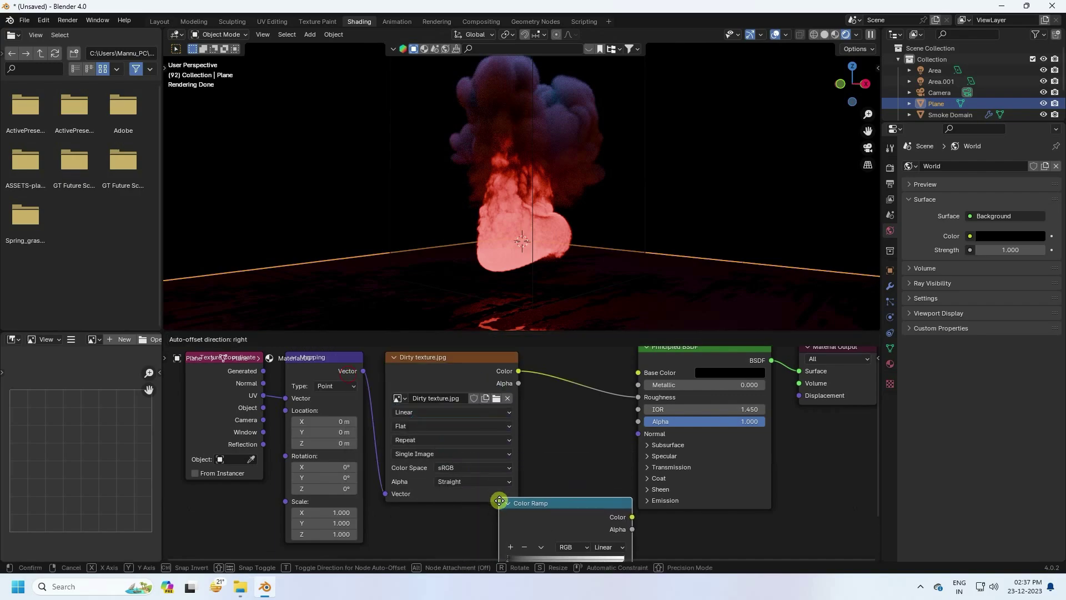
left_click(503, 509)
scroll(543, 476, "down", 2)
left_click_drag(235, 400, 325, 361)
left_click(325, 360)
middle_click_drag(477, 469, 524, 444)
left_click_drag(552, 469, 501, 450)
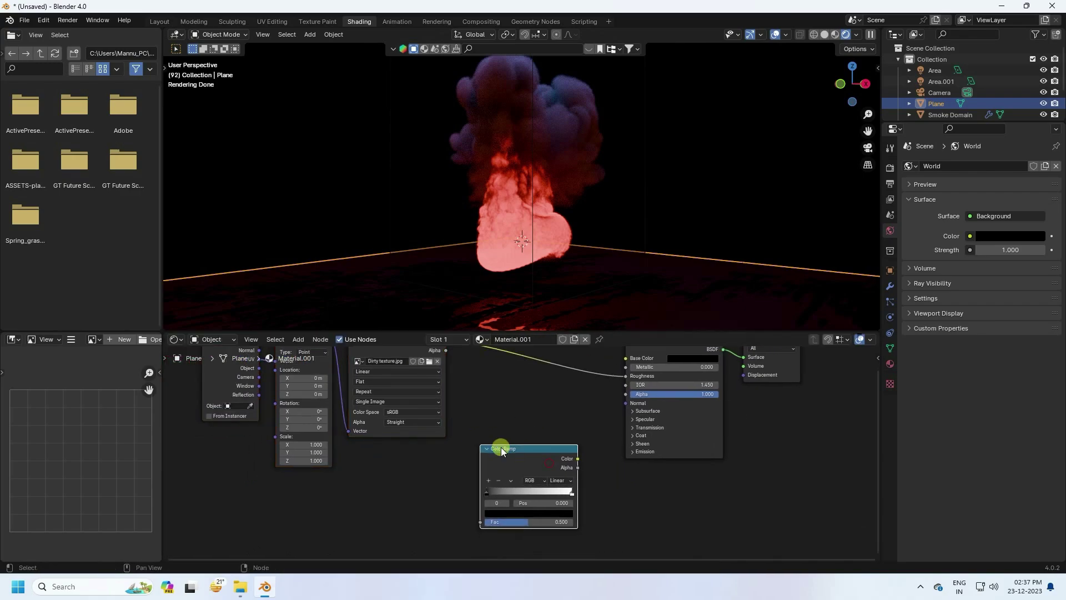
middle_click_drag(501, 450, 473, 455)
left_click_drag(439, 356, 474, 530)
Add a Bump node beside the ramp and rearrange the shader nodes.
scroll(581, 432, "up", 2)
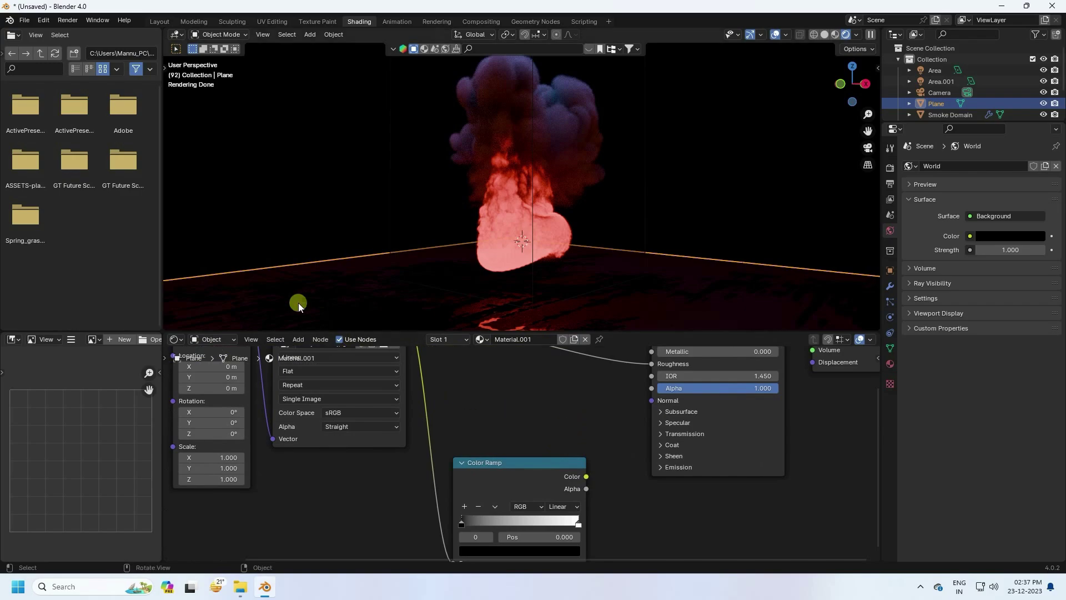
left_click(298, 339)
type("u")
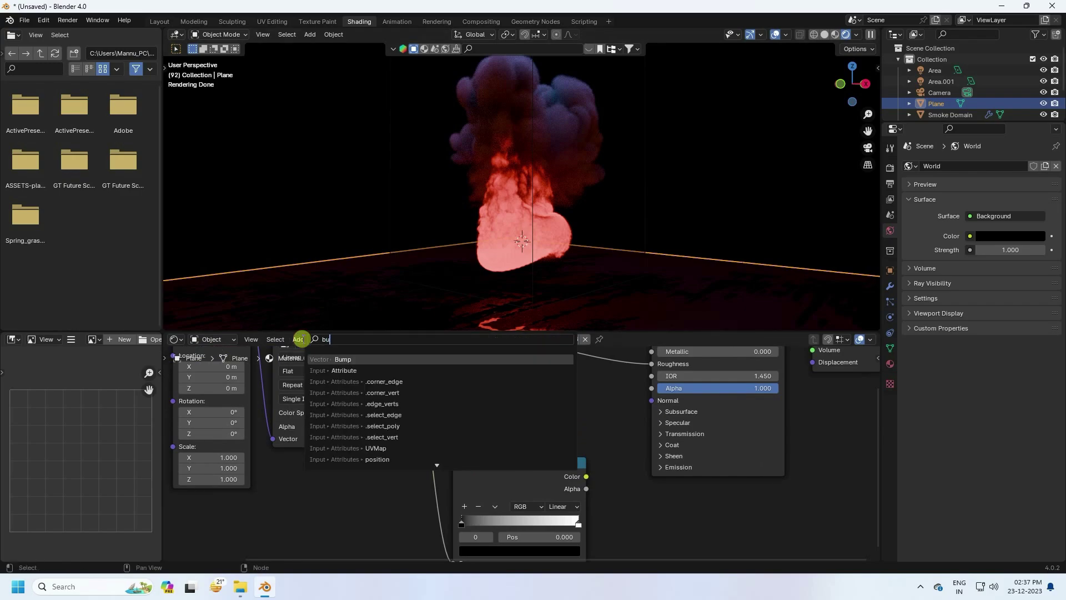
type("m")
key("Return")
left_click(611, 487)
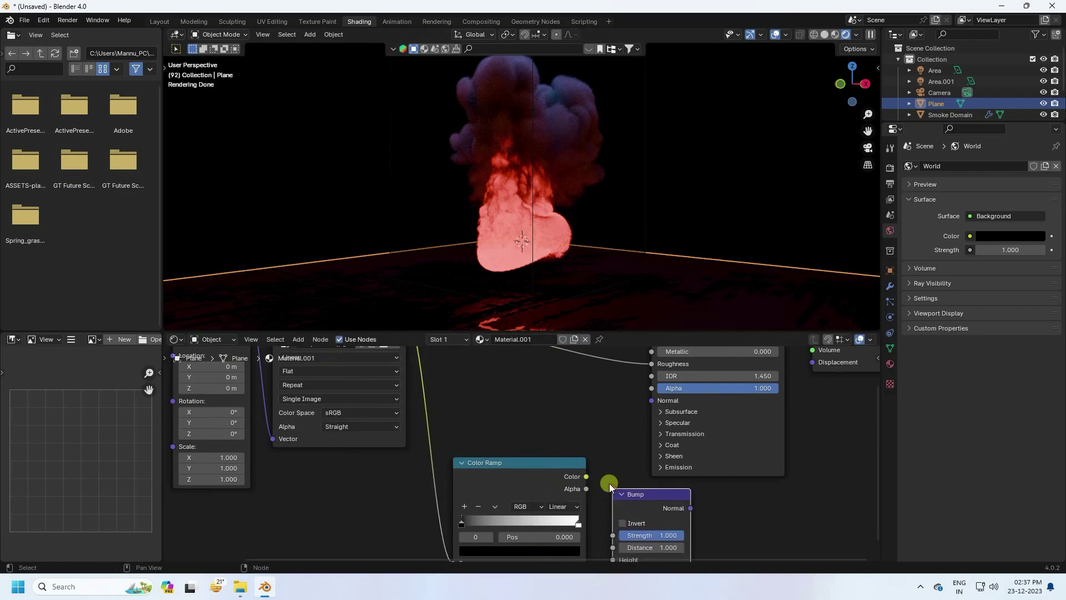
middle_click_drag(611, 487, 506, 433)
scroll(627, 439, "down", 1)
left_click_drag(547, 371, 776, 400)
scroll(548, 471, "up", 2)
Route the ramp through the Bump into the shader's Normal, strength 0.2.
middle_click_drag(547, 472, 588, 385)
left_click_drag(511, 443, 535, 527)
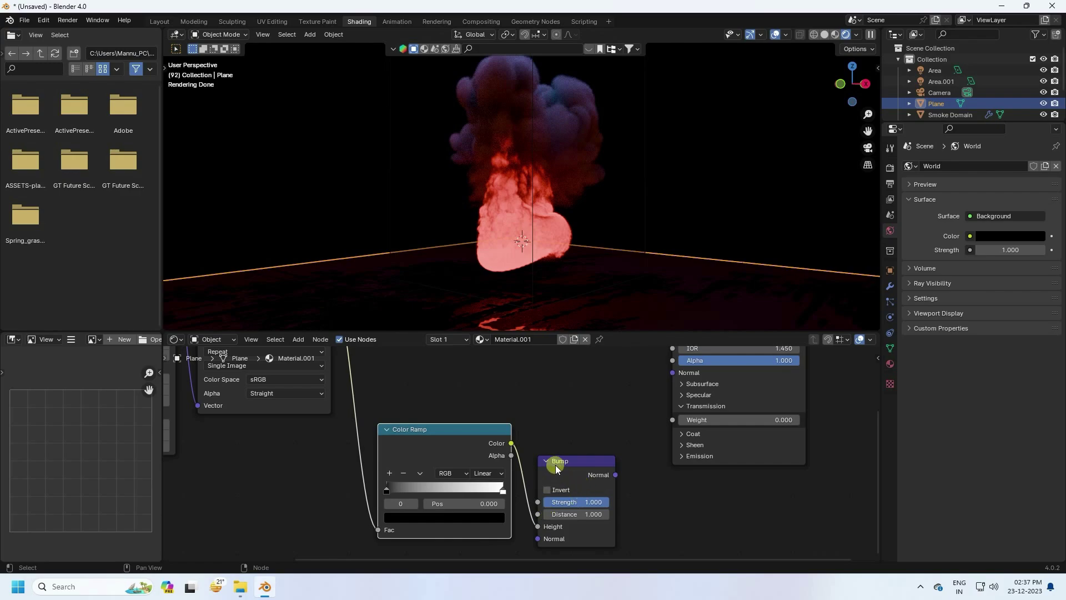
left_click_drag(616, 476, 670, 376)
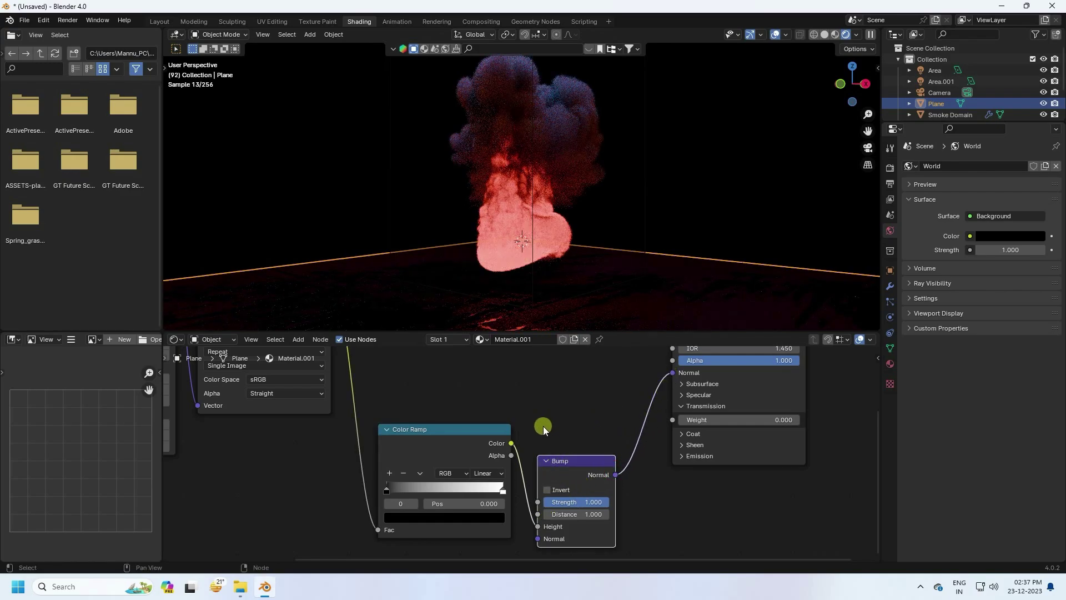
double_click(572, 502)
type("0.2")
key("Return")
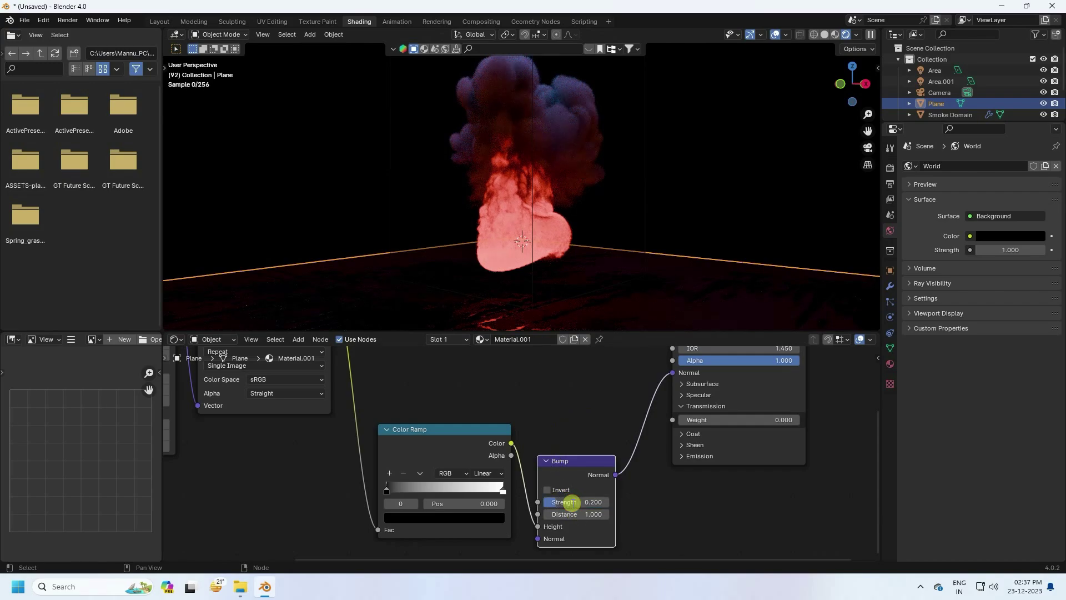
middle_click_drag(580, 316, 522, 245)
Change the Smoke Domain's Attribute node name from heat to flame.
key("KP_0")
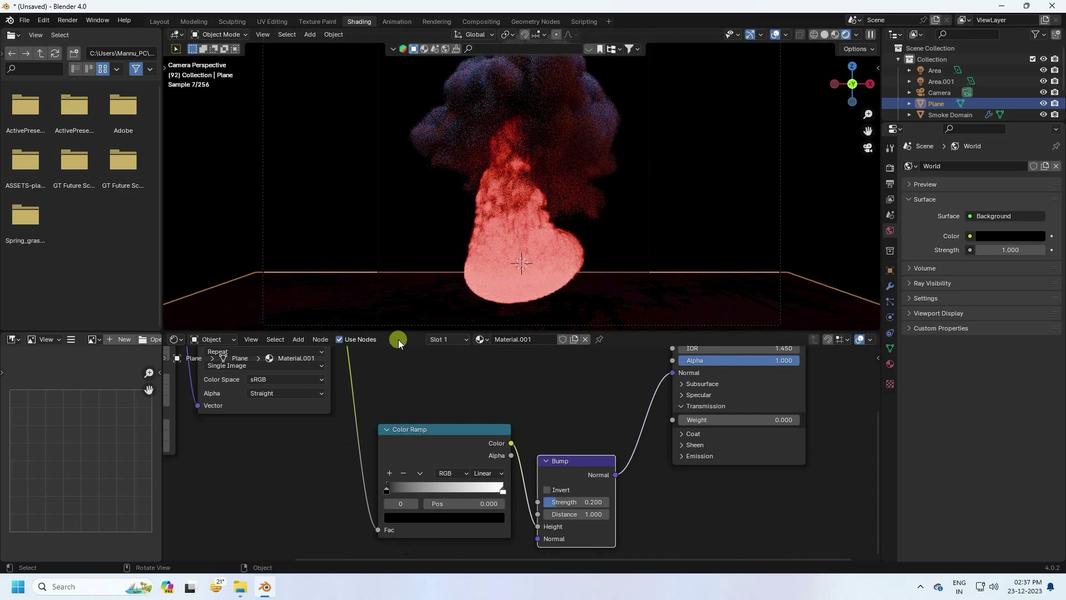
left_click_drag(400, 332, 403, 405)
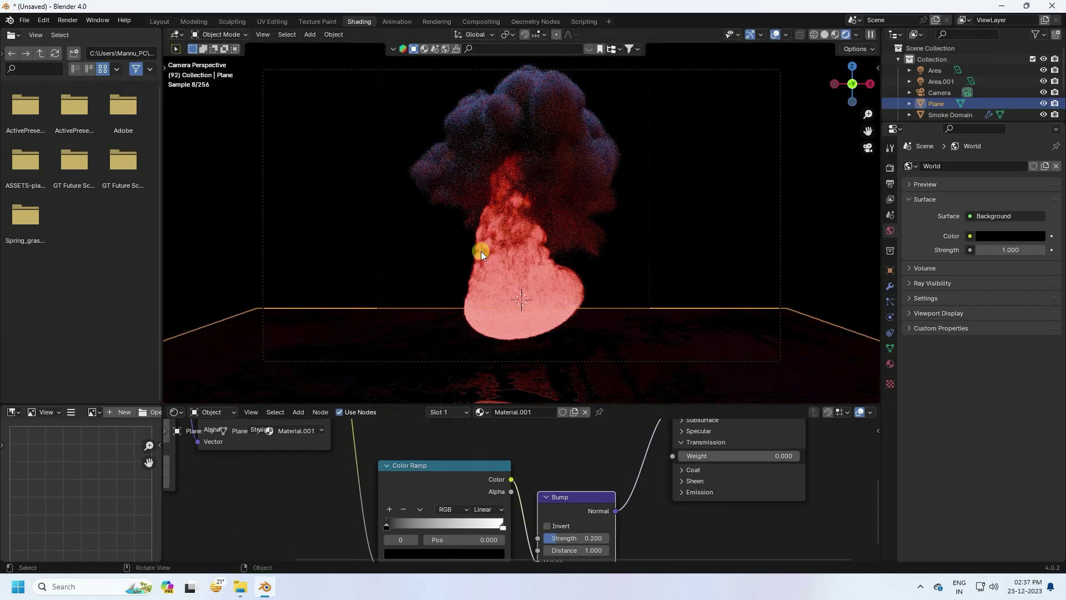
left_click(933, 114)
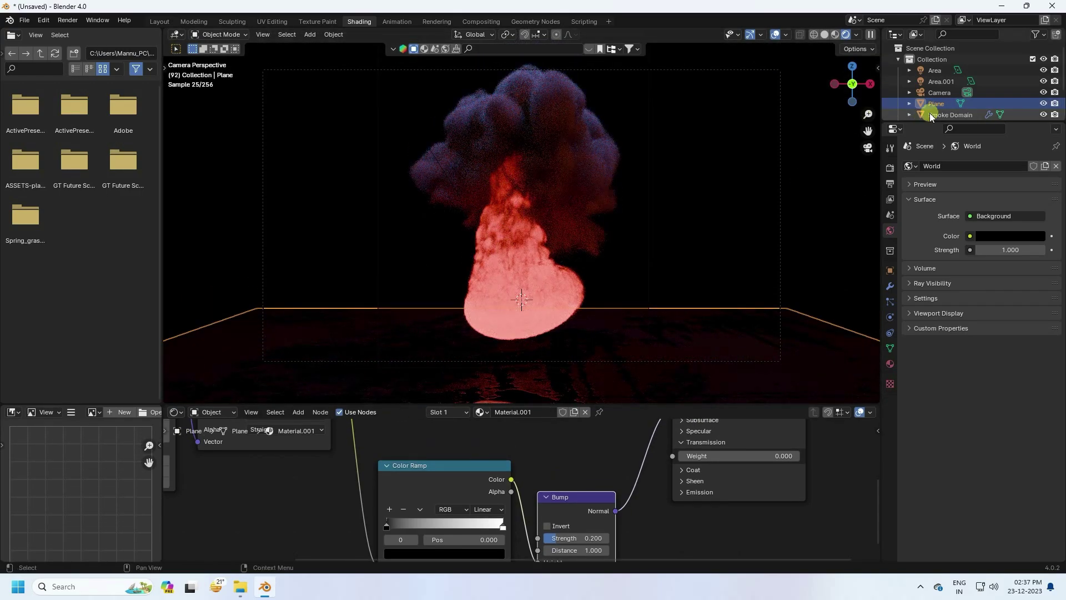
middle_click_drag(562, 505, 231, 448)
scroll(226, 455, "up", 3)
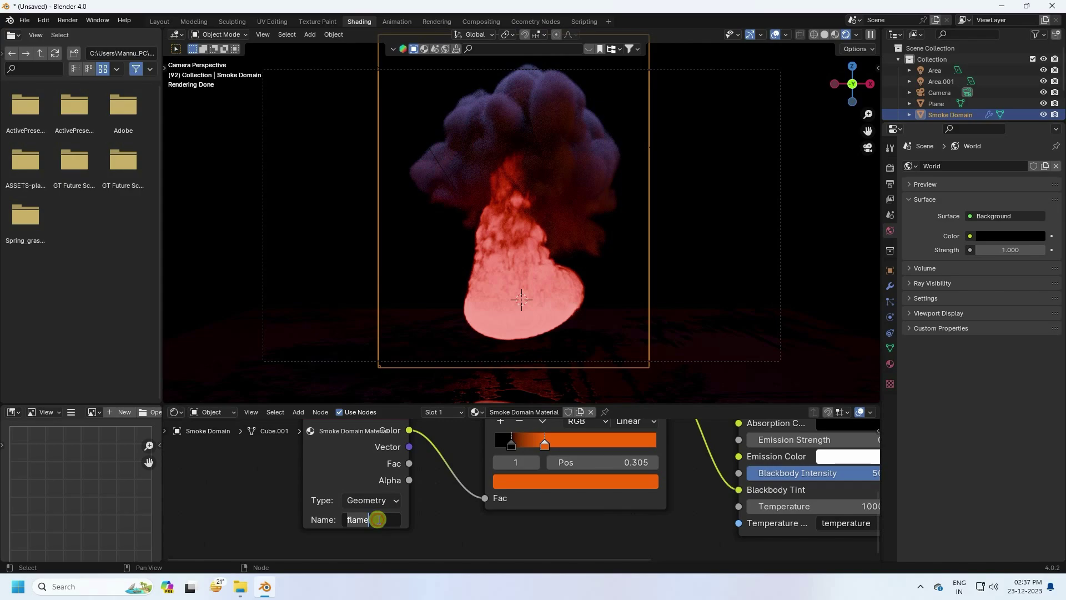
type("heat")
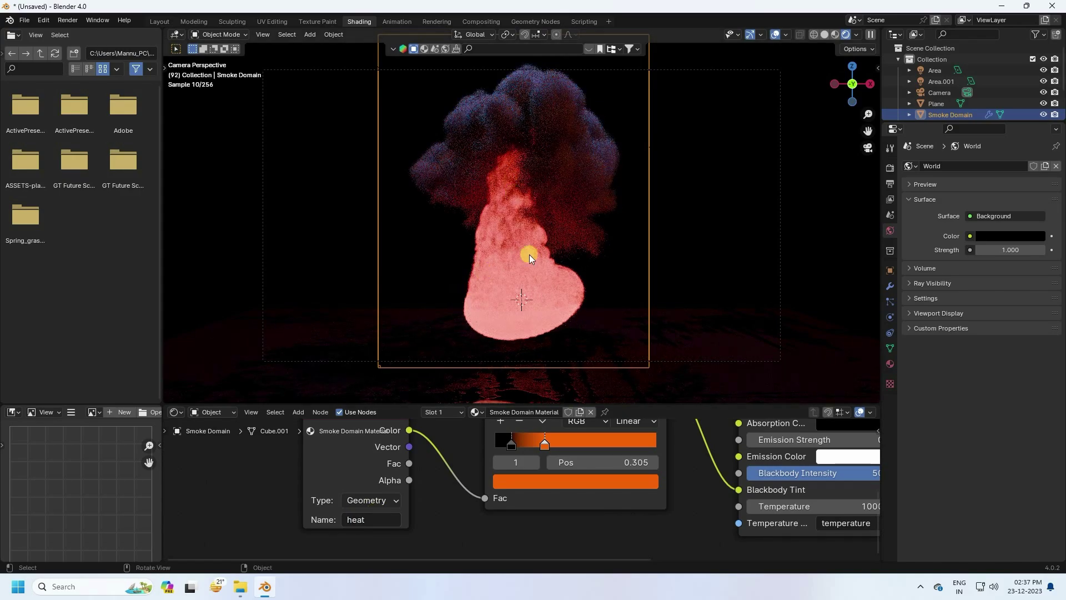
left_click(374, 514)
type("flame")
key("Return")
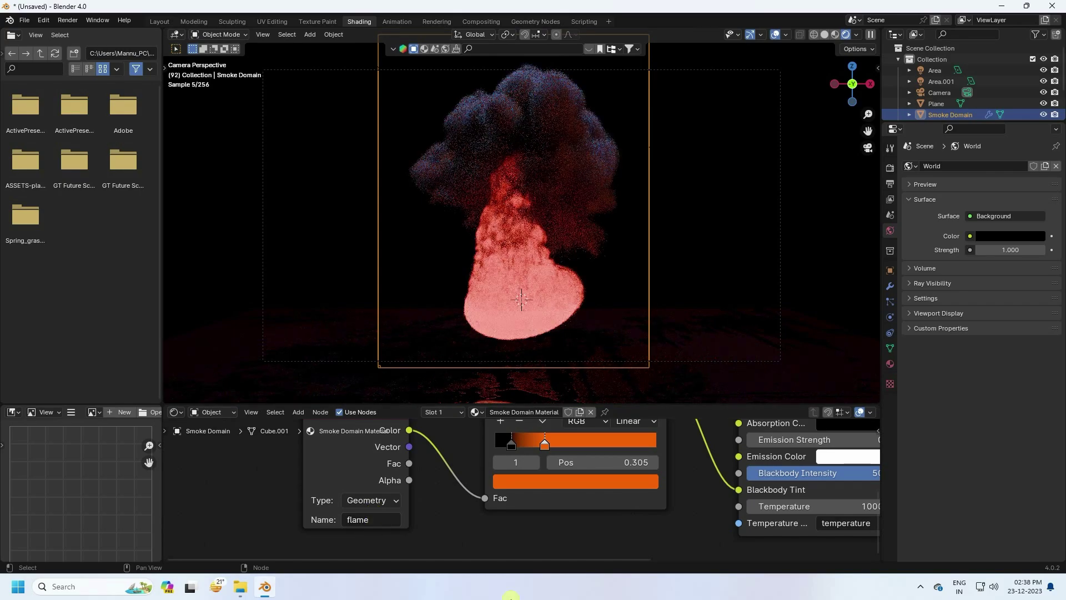
Set the Principled Volume temperature to 1400 and return to the Layout workspace.
middle_click_drag(683, 498, 419, 466)
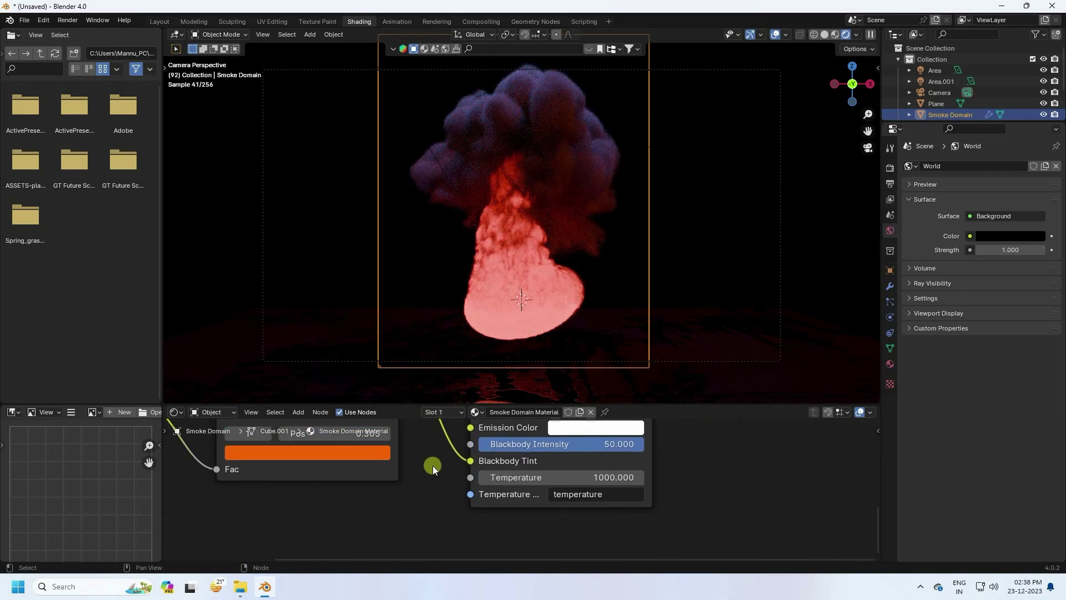
left_click_drag(524, 477, 678, 131)
left_click(526, 477)
type("1400")
key("Return")
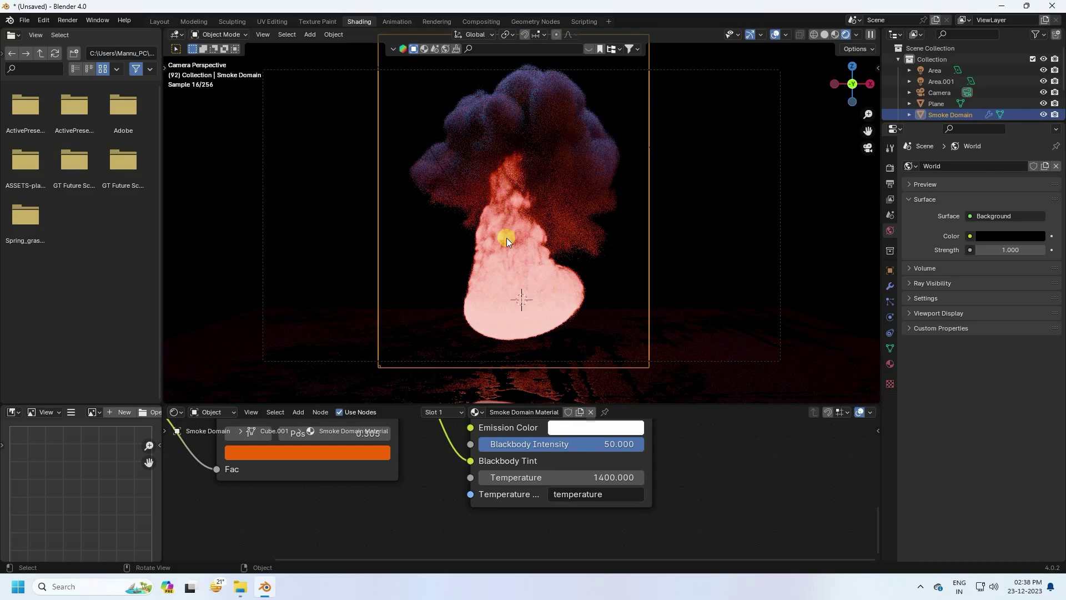
middle_click_drag(664, 451, 661, 523)
middle_click_drag(582, 191, 651, 286)
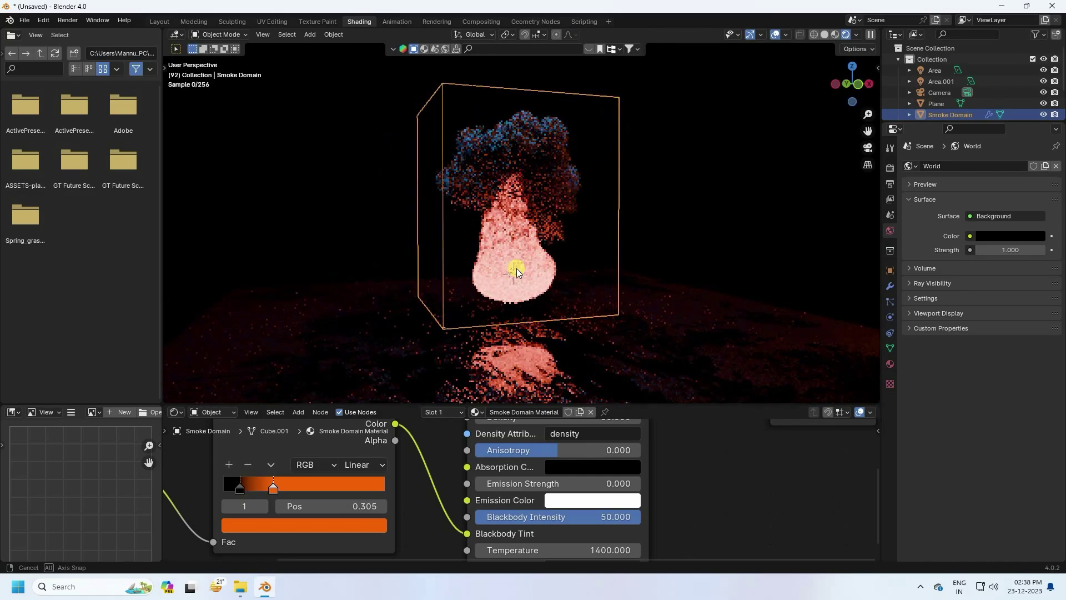
left_click(160, 21)
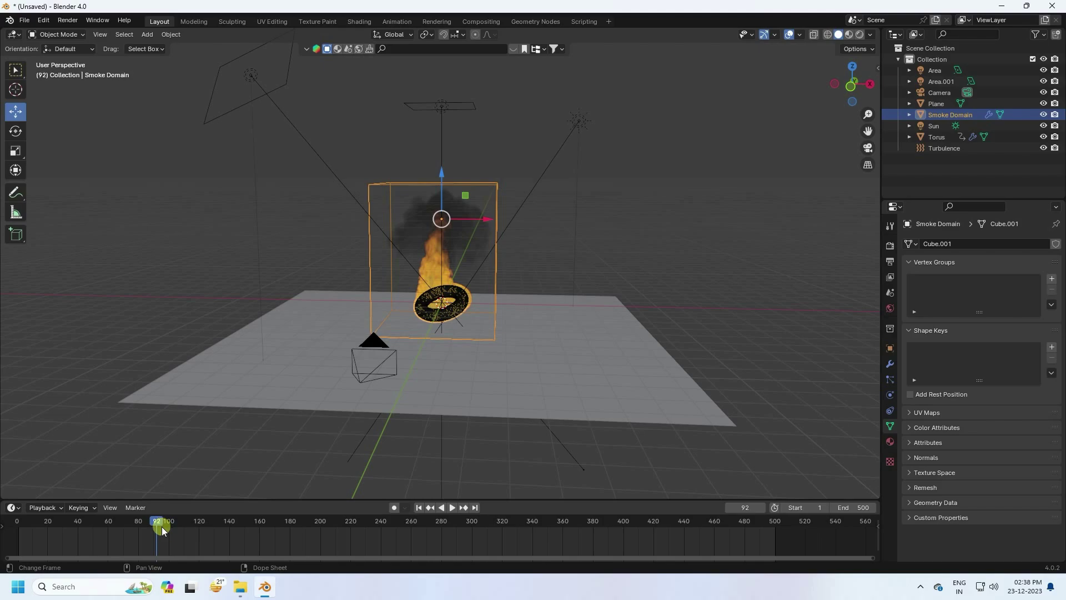
Play and stop the fire animation, then view frame 94 through the camera, rendered.
key("space")
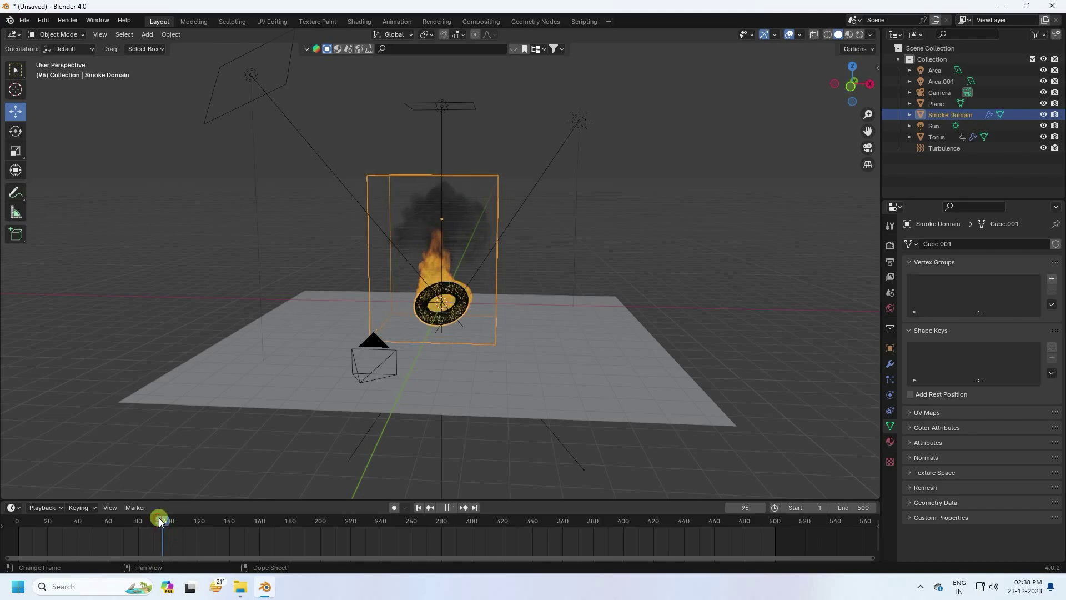
key("space")
key("Left")
key("Left")
left_click(301, 241)
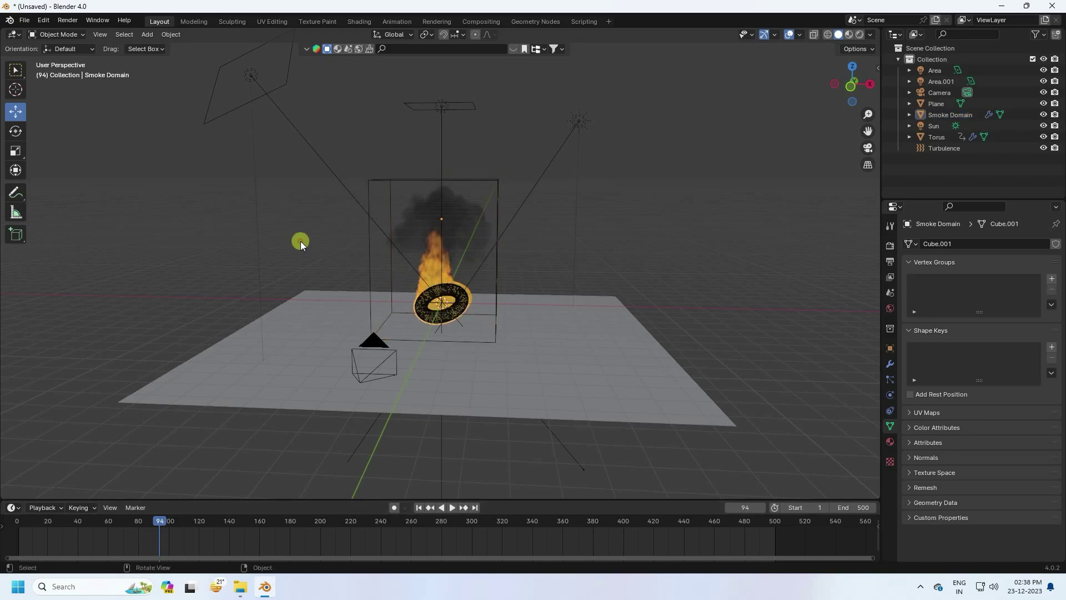
key("KP_0")
left_click(860, 34)
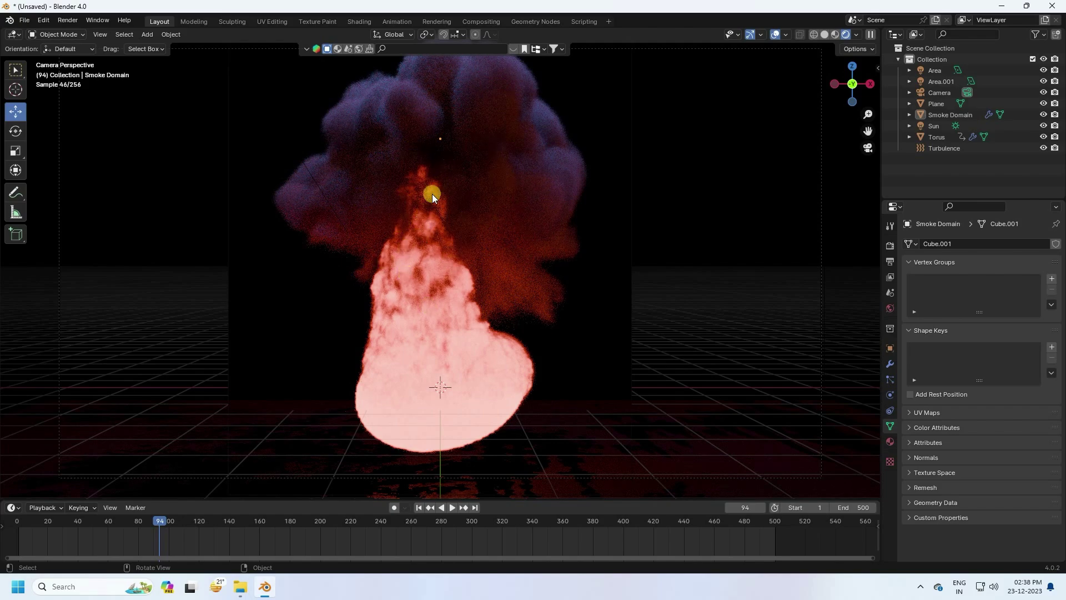
Set the output frame rate to 30 fps in Output Properties.
left_click(890, 246)
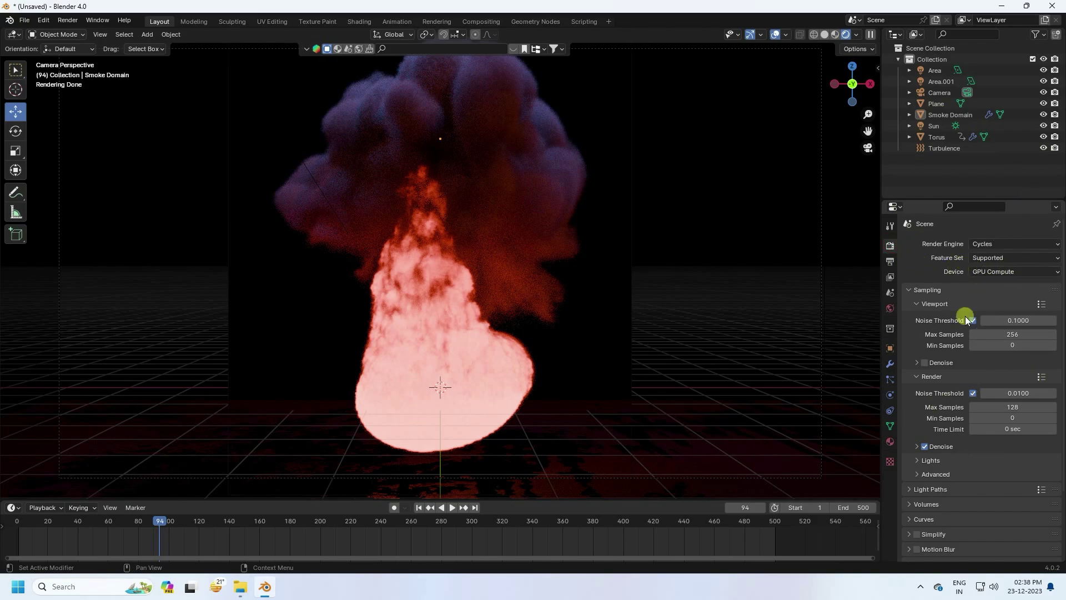
left_click(890, 261)
left_click(976, 348)
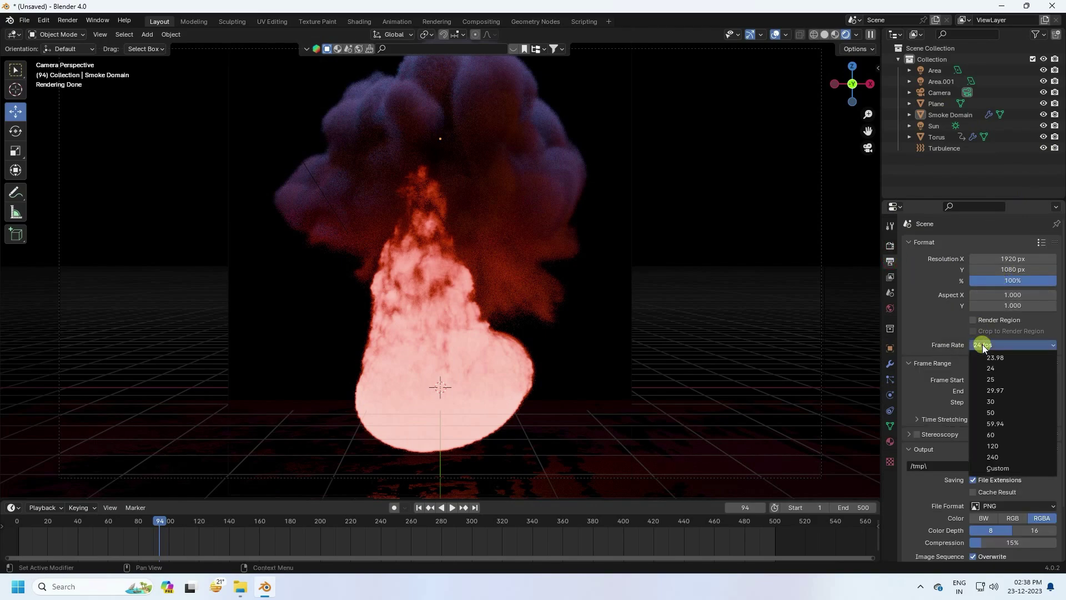
left_click(997, 402)
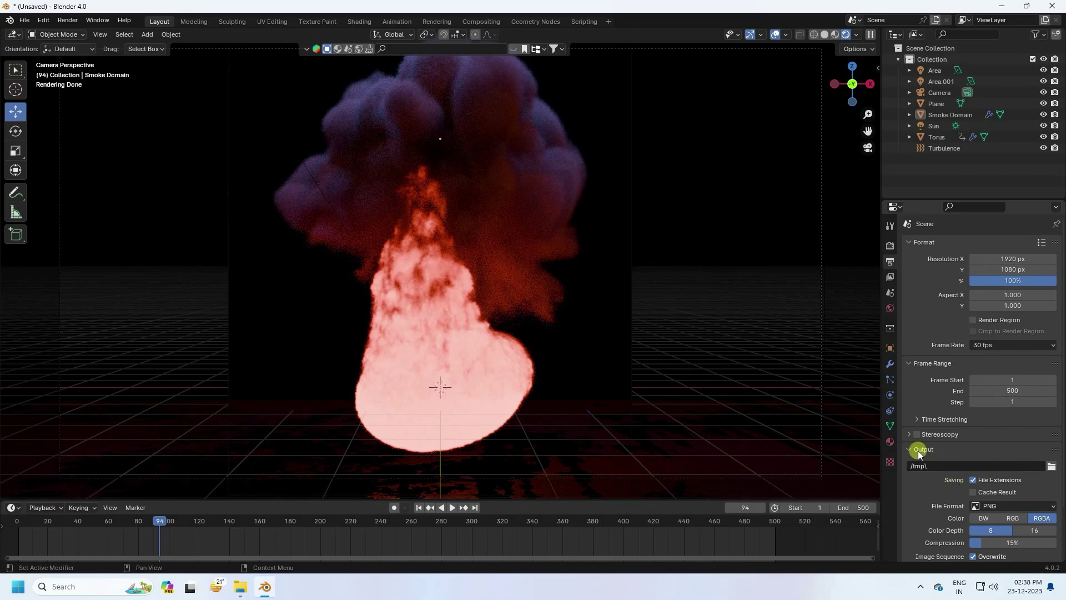
Create a 'ren' folder on the Desktop and set it as the render output path with file name 1.
left_click(1051, 466)
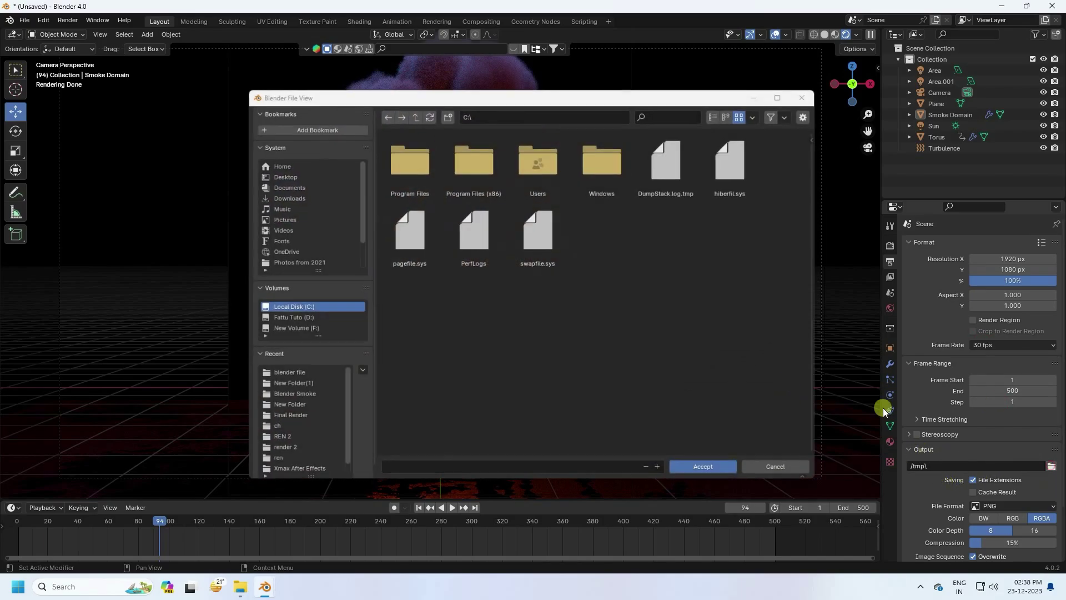
left_click(280, 175)
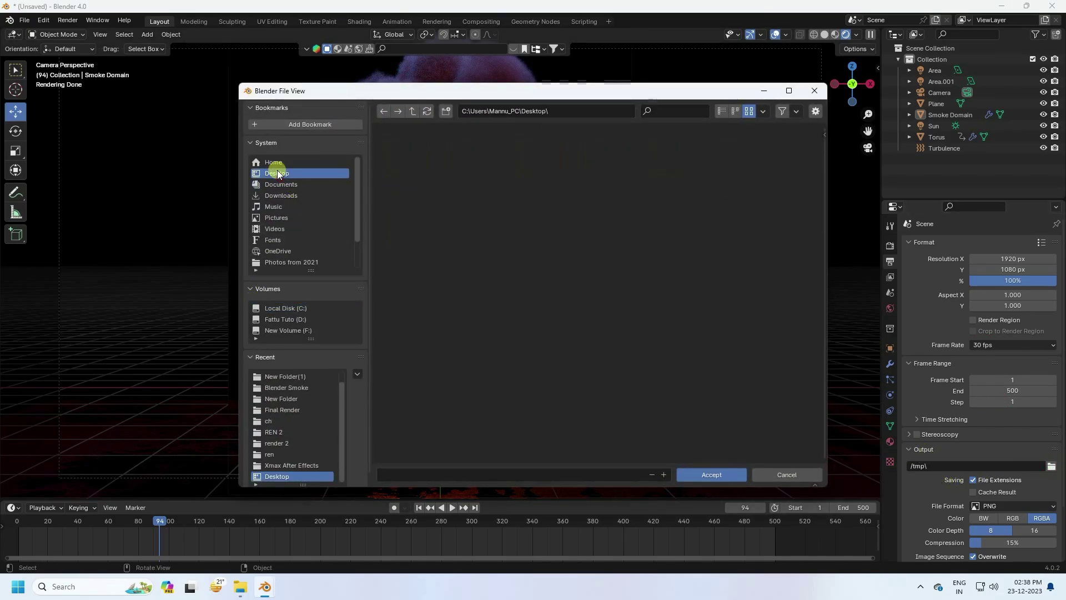
right_click(469, 368)
left_click(432, 369)
type("re")
key("Return")
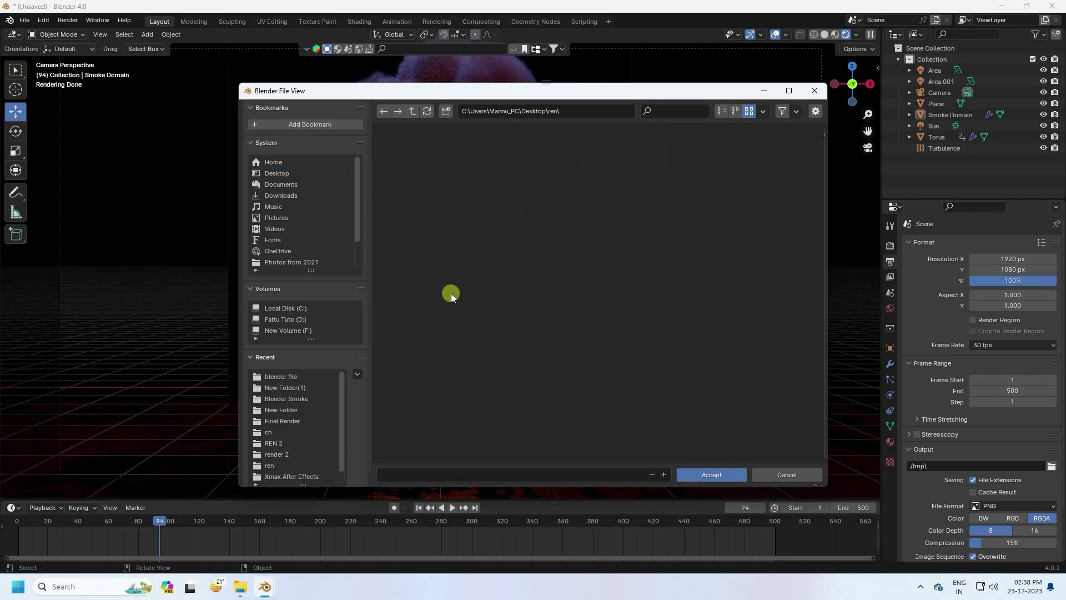
left_click(478, 470)
type("1")
left_click(695, 475)
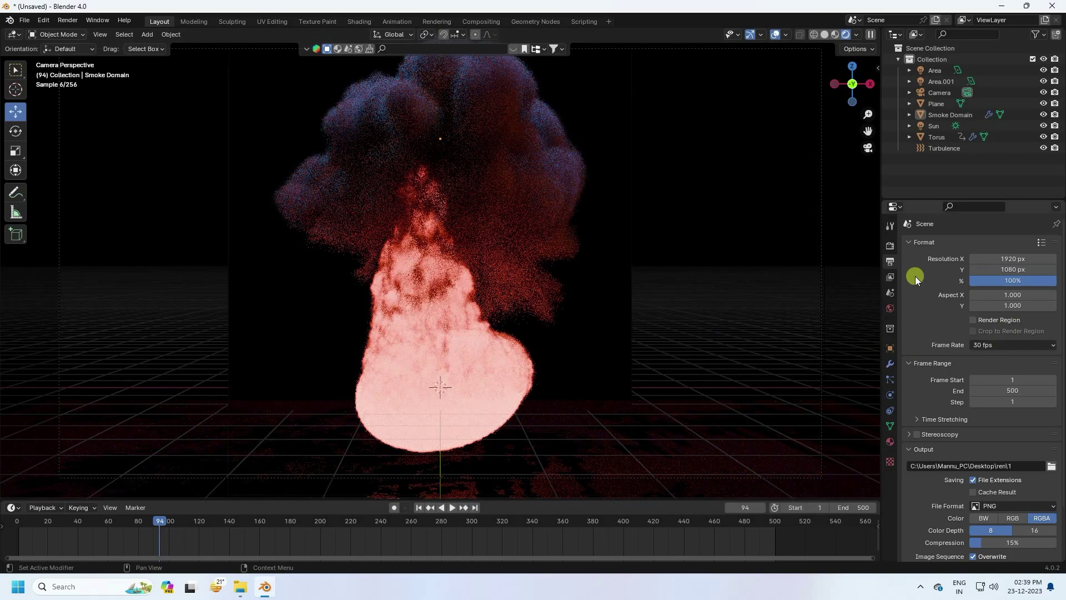
Free the Smoke Domain's existing cache and set its cache end frame to 500.
left_click(934, 112)
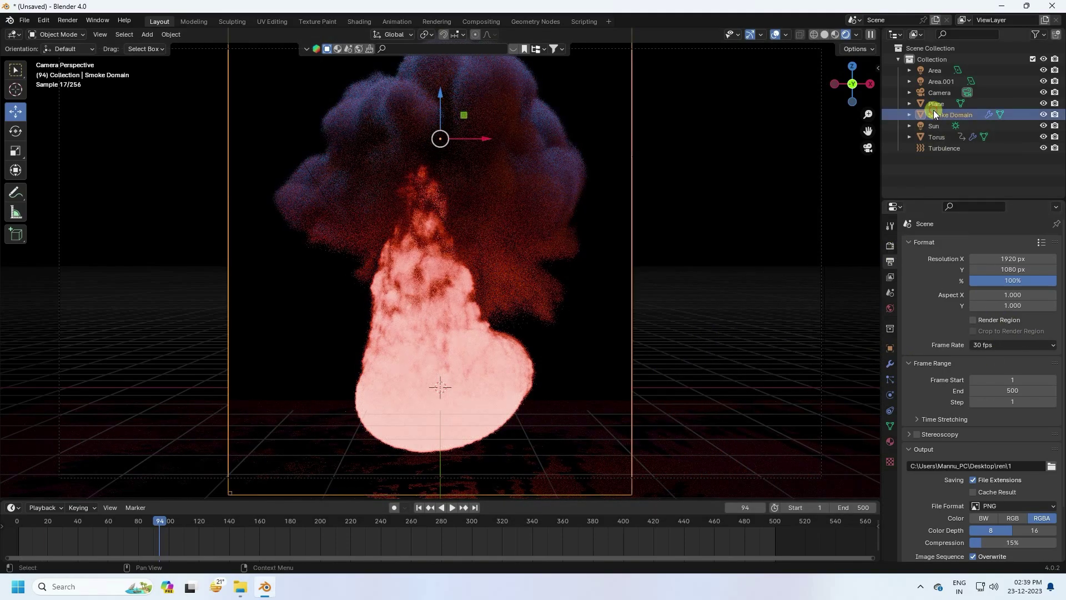
left_click(890, 394)
scroll(921, 452, "down", 5)
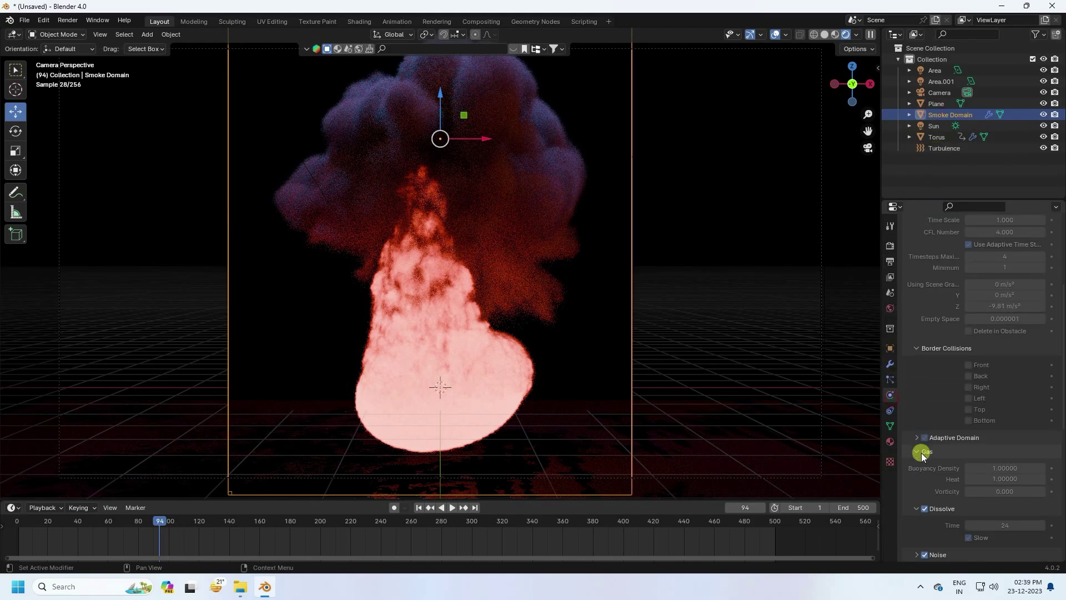
scroll(922, 452, "up", 8)
scroll(938, 398, "down", 15)
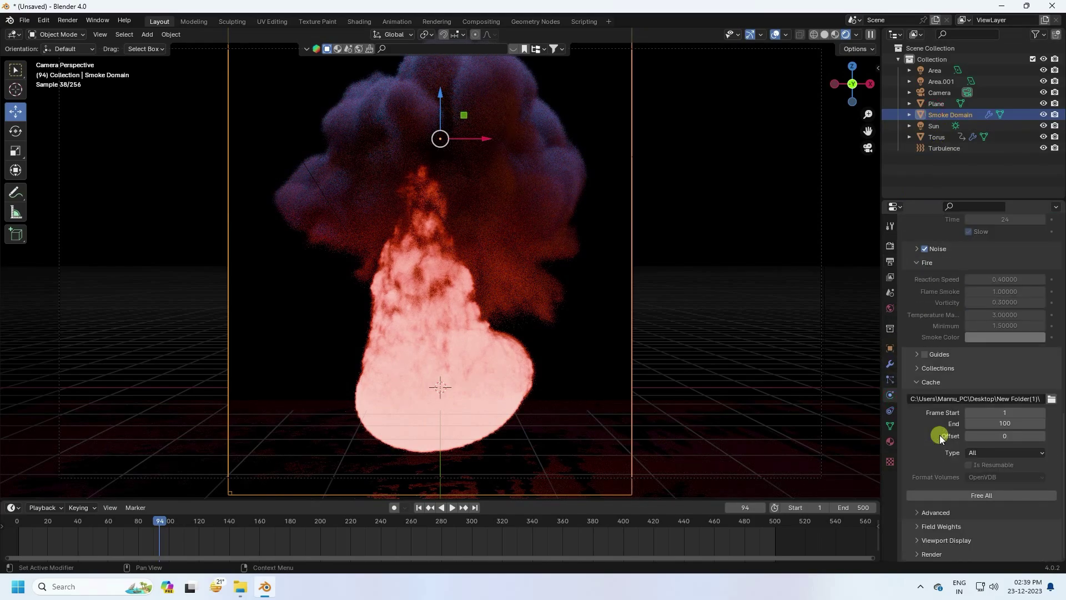
left_click(968, 493)
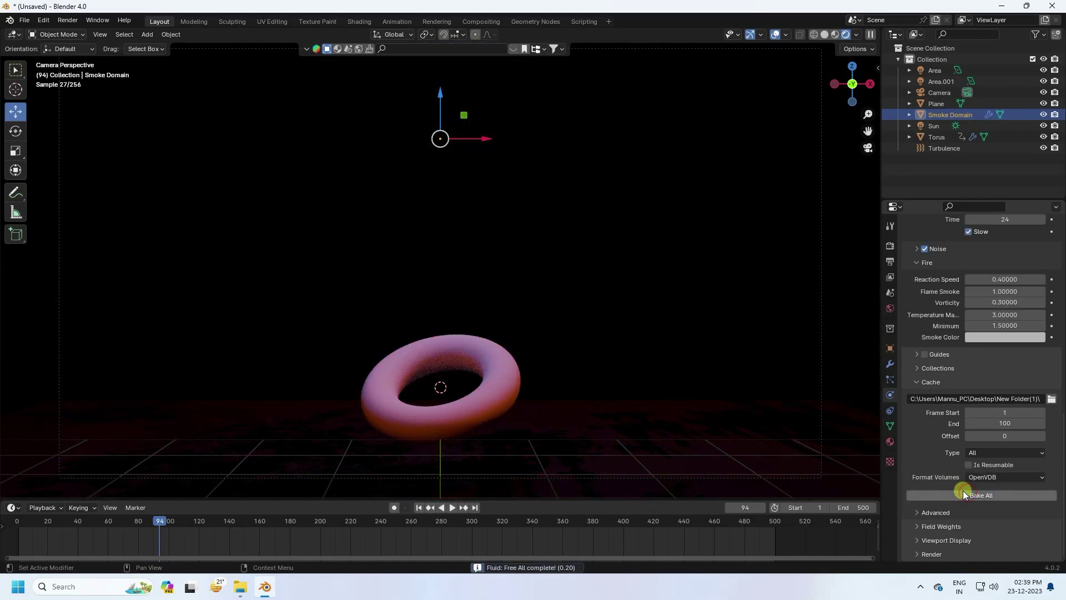
left_click(989, 423)
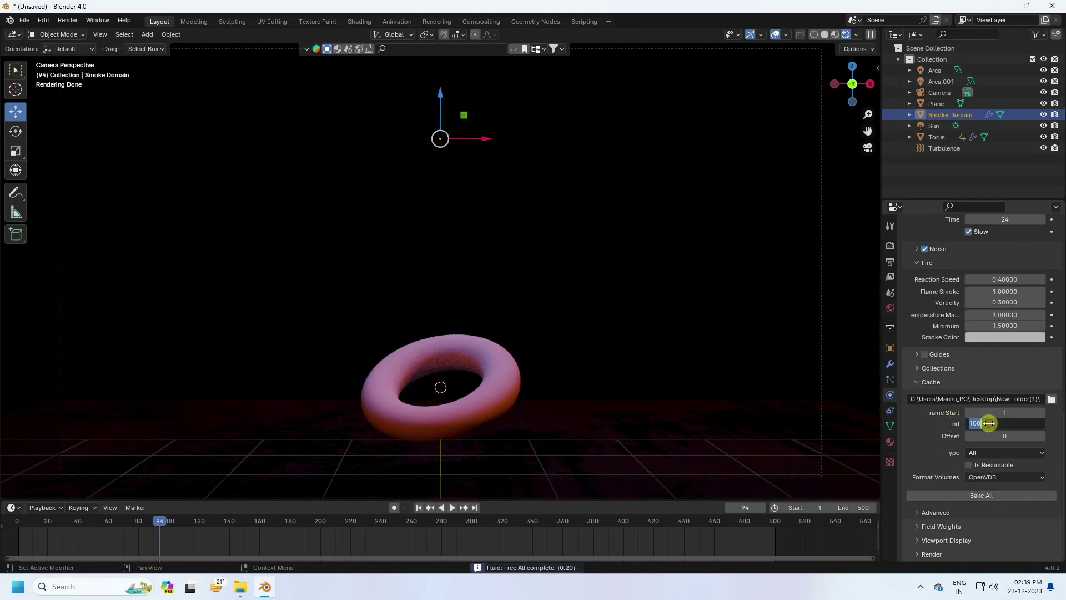
key("Return")
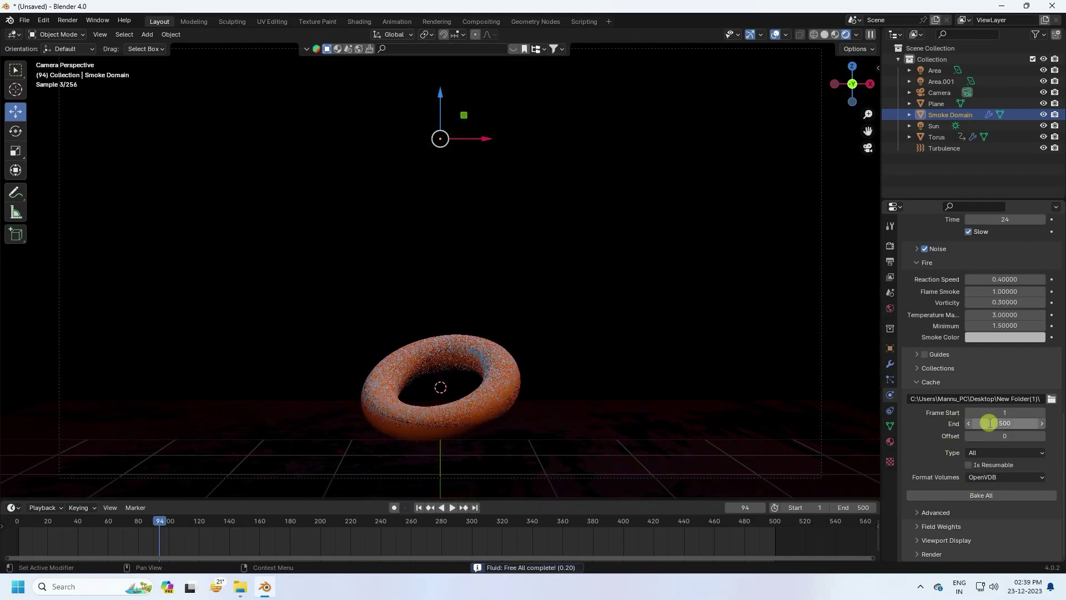
Check the output frame range, then bake the whole smoke simulation with Bake All.
scroll(942, 438, "up", 4)
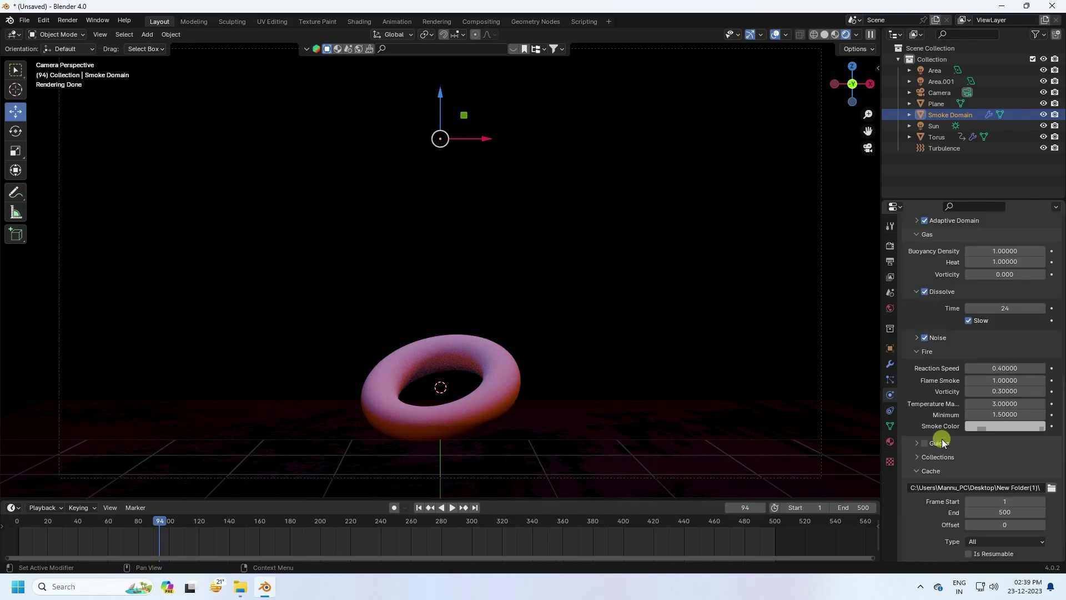
scroll(941, 439, "up", 15)
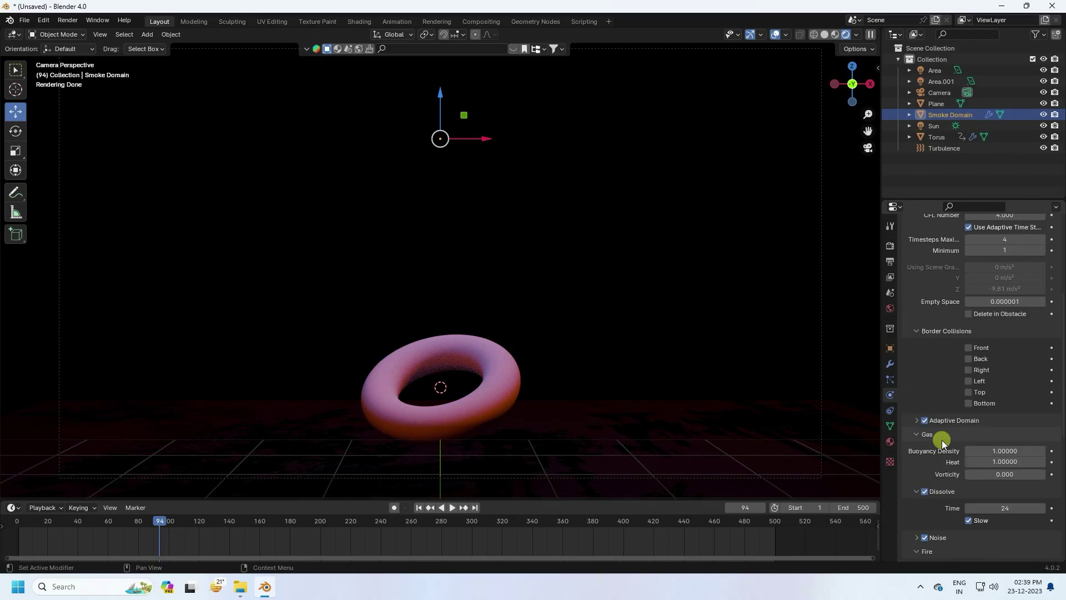
scroll(974, 439, "down", 12)
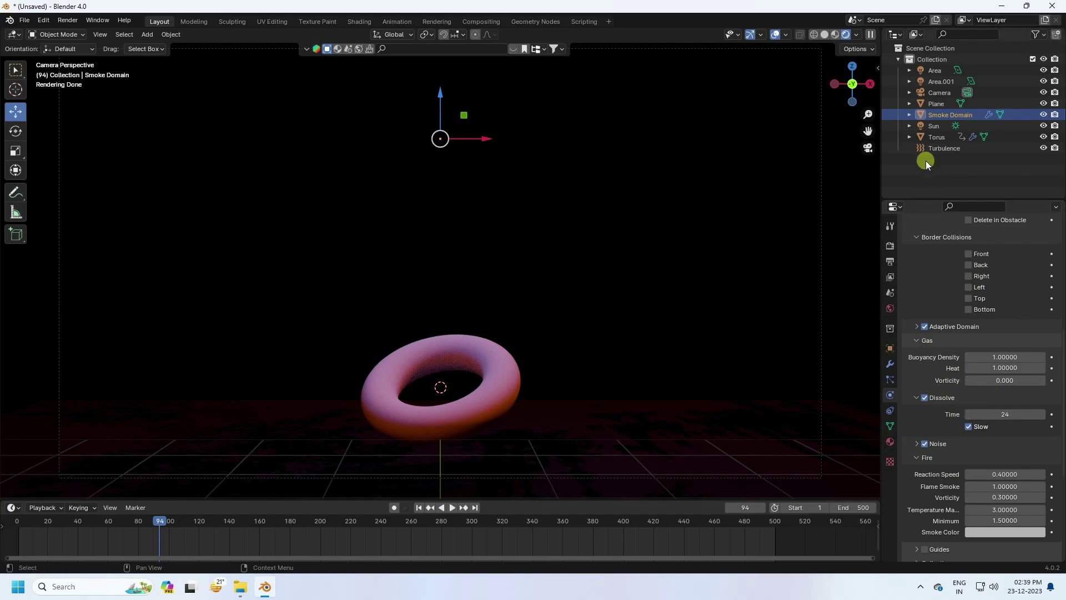
left_click(890, 261)
scroll(944, 300, "up", 3)
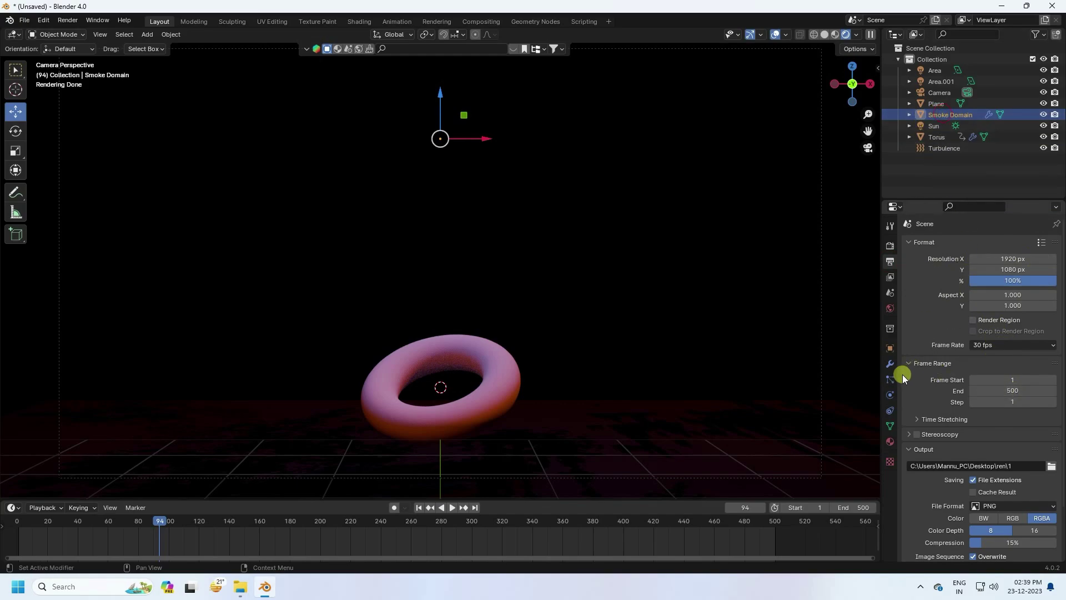
left_click(890, 395)
scroll(923, 398, "down", 10)
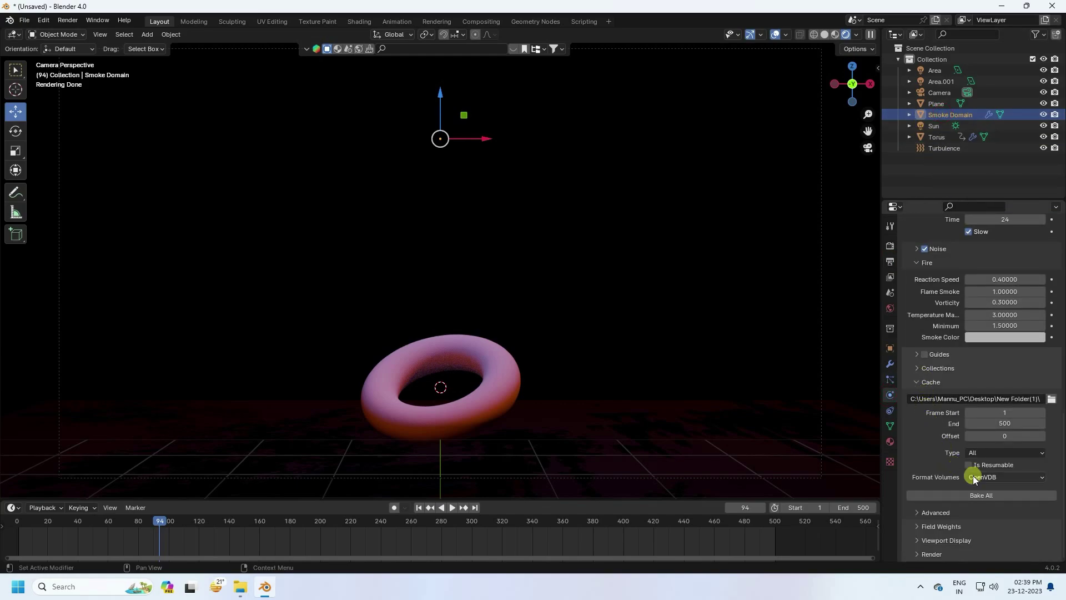
left_click(965, 498)
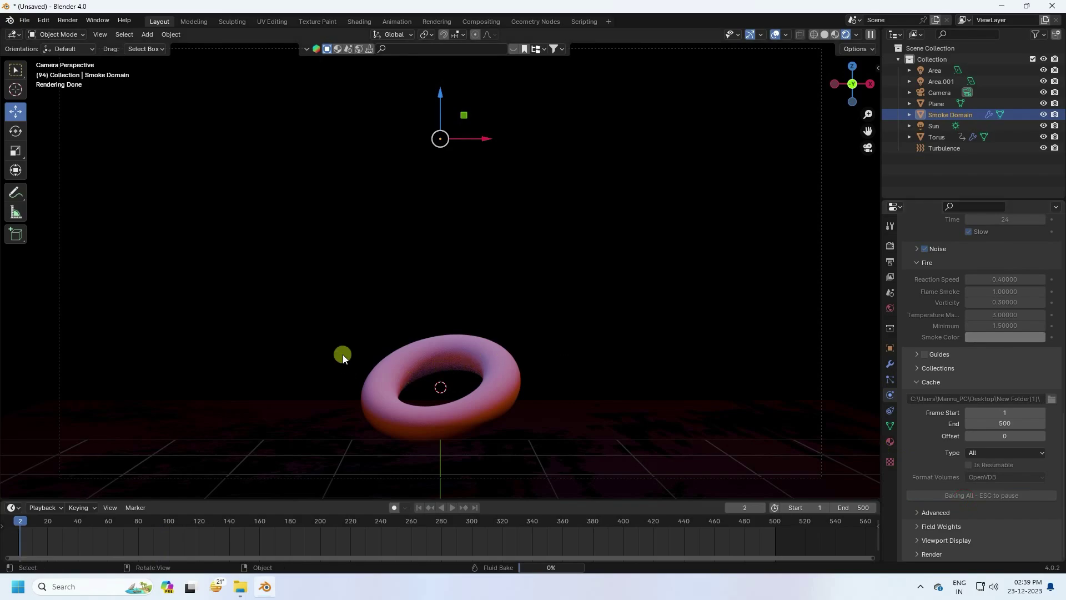